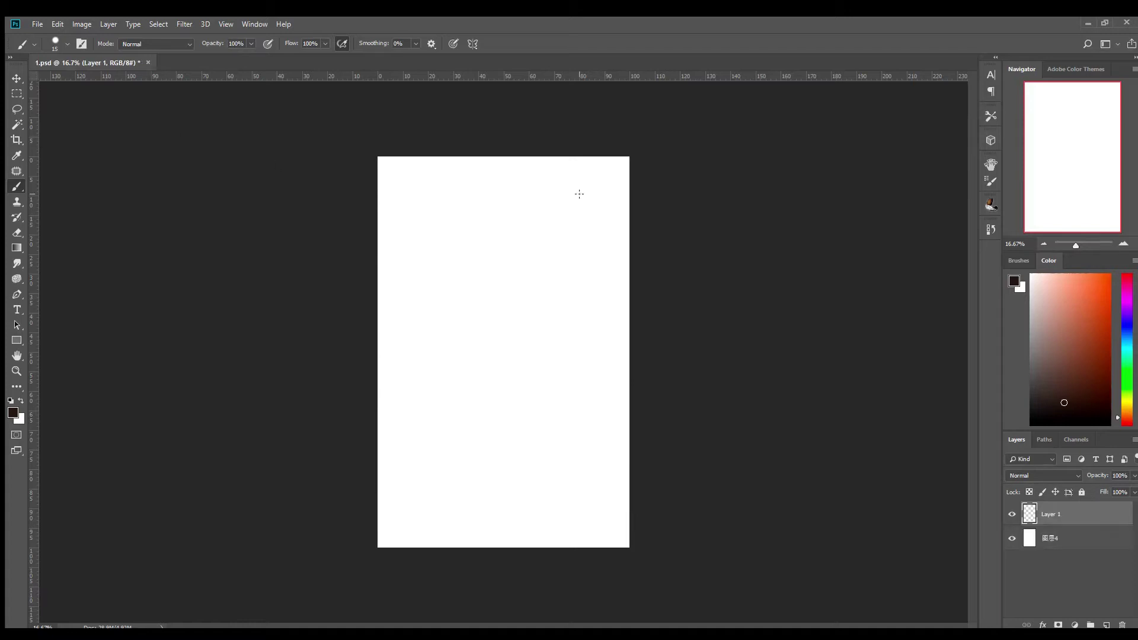
Step: Zoom in and rough-sketch the head outline, fringe, eyes, nose, mouth and chin
key(ctrl+plus)
key(ctrl+plus)
drag(563, 211, 472, 325)
drag(533, 172, 533, 352)
drag(486, 255, 498, 261)
drag(501, 312, 530, 320)
drag(492, 196, 492, 237)
drag(449, 274, 457, 308)
drag(472, 172, 610, 279)
mouse_move(445, 231)
mouse_down()
mouse_move(469, 314)
mouse_move(598, 260)
mouse_up()
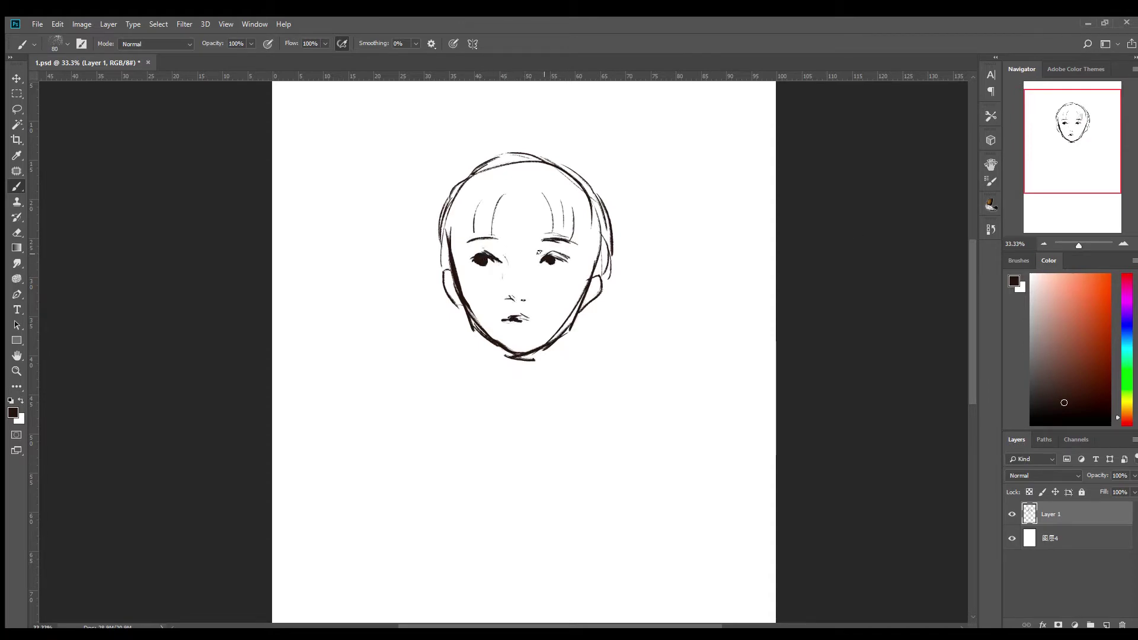
Step: Add a longer right-eye lash and dark iris, then redraw the head's top and left side
drag(565, 259, 580, 263)
key(bracketright)
key(bracketright)
key(bracketright)
drag(550, 258, 546, 265)
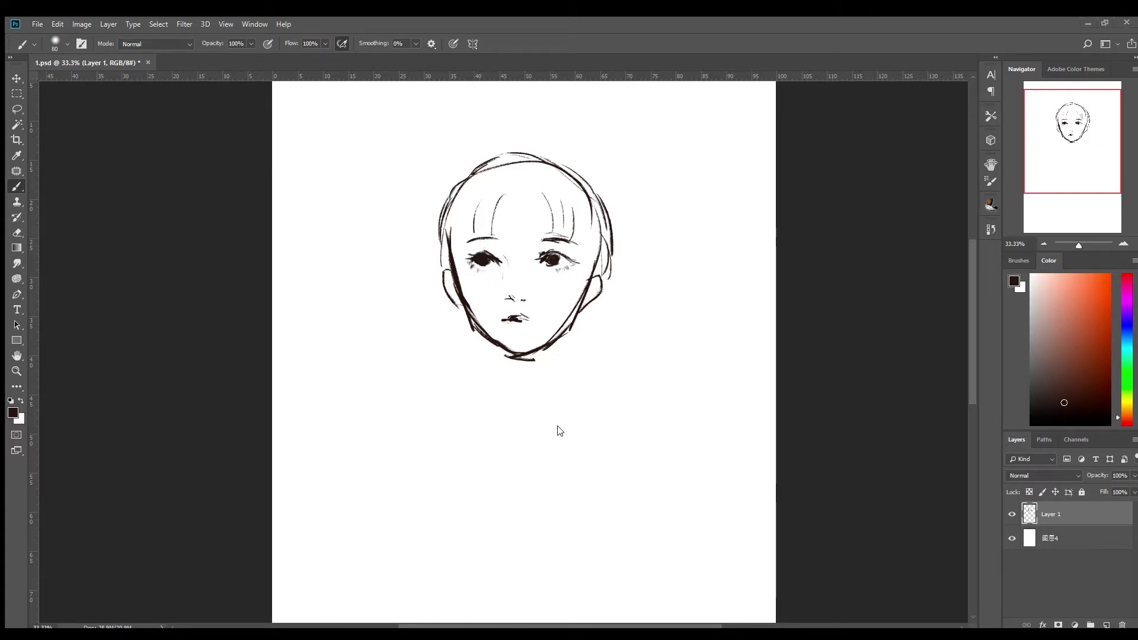
drag(459, 235, 433, 299)
mouse_move(619, 291)
mouse_down()
mouse_move(580, 160)
mouse_move(464, 186)
mouse_up()
Step: With a larger brush, redraw the right head outline and sketch the neck and a shoulder stroke
key(bracketright)
key(bracketright)
key(bracketright)
drag(591, 208, 624, 252)
drag(583, 160, 610, 269)
drag(477, 323, 469, 374)
mouse_move(560, 341)
mouse_down()
mouse_move(548, 410)
mouse_move(467, 378)
mouse_up()
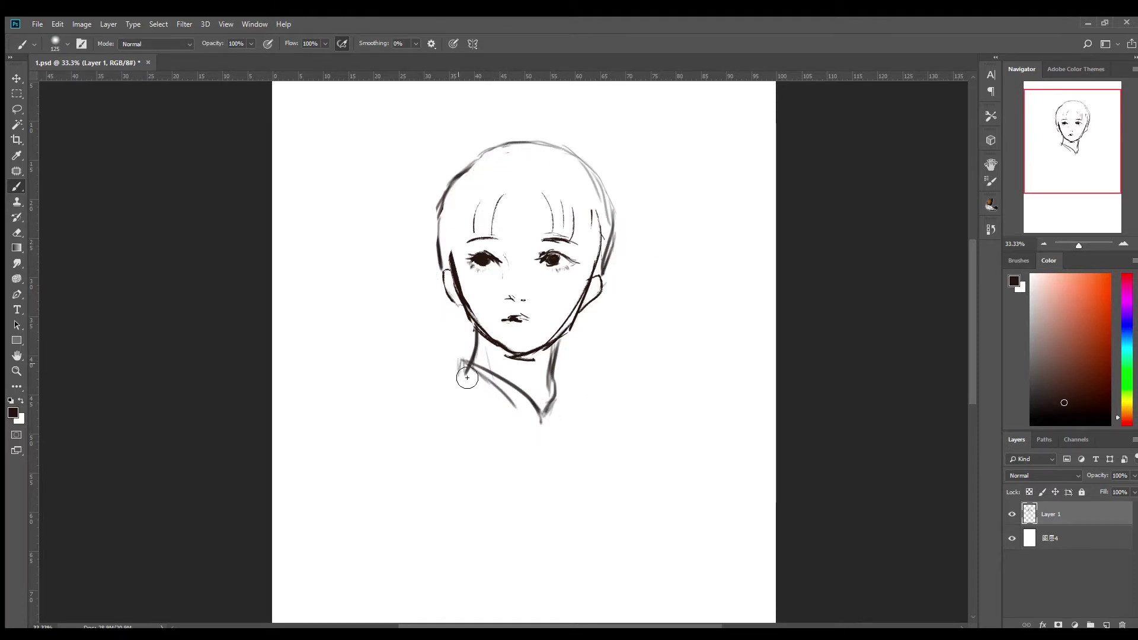
Step: Redraw the top and both sides of the head cleanly, undoing stray strokes
drag(451, 189, 436, 314)
key(ctrl+z)
drag(445, 175, 611, 217)
key(ctrl+z)
drag(474, 139, 442, 199)
drag(442, 201, 430, 291)
key(bracketleft)
key(bracketleft)
key(bracketleft)
mouse_move(614, 192)
mouse_down()
mouse_move(616, 276)
mouse_move(555, 394)
mouse_up()
Step: Replace the right neck line and refine the head outline near the ears
key(ctrl+z)
drag(592, 294, 545, 394)
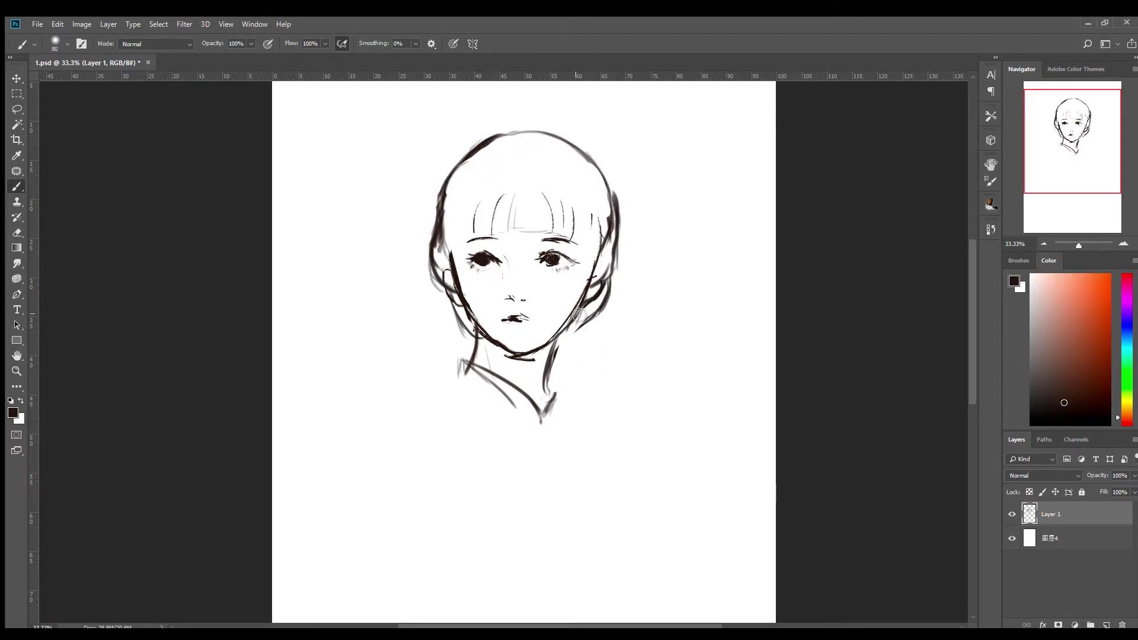
drag(444, 216, 435, 285)
key(ctrl+z)
drag(595, 157, 621, 223)
key(ctrl+z)
drag(611, 290, 555, 364)
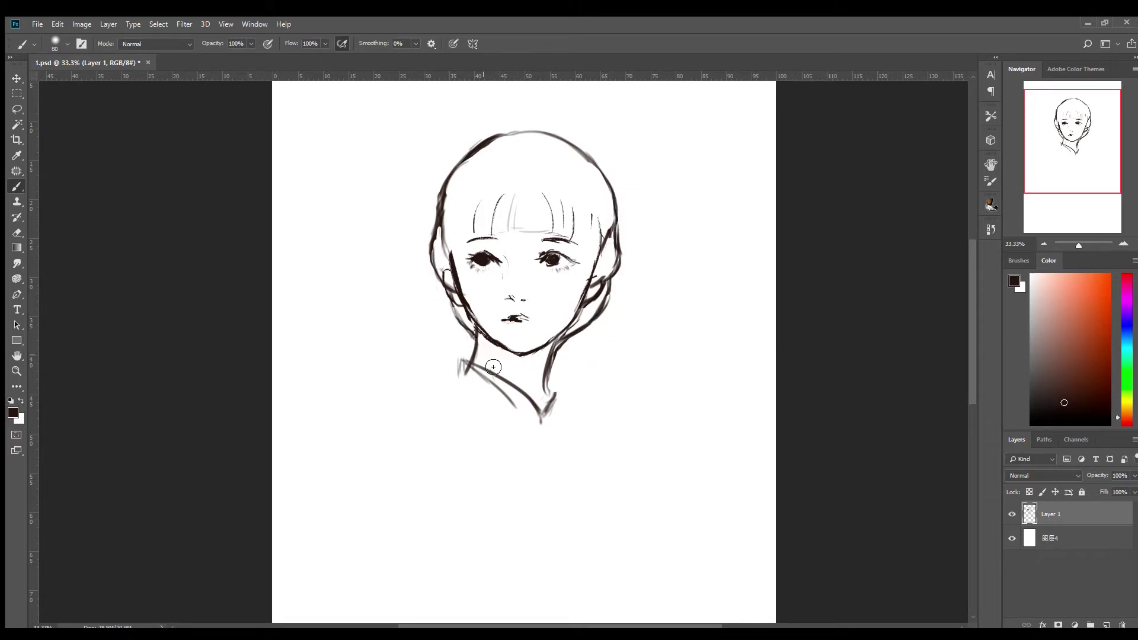
Step: Sketch the stand collar edges, knot buttons and right shoulder, undoing rough strokes
drag(554, 389, 572, 422)
drag(519, 434, 549, 435)
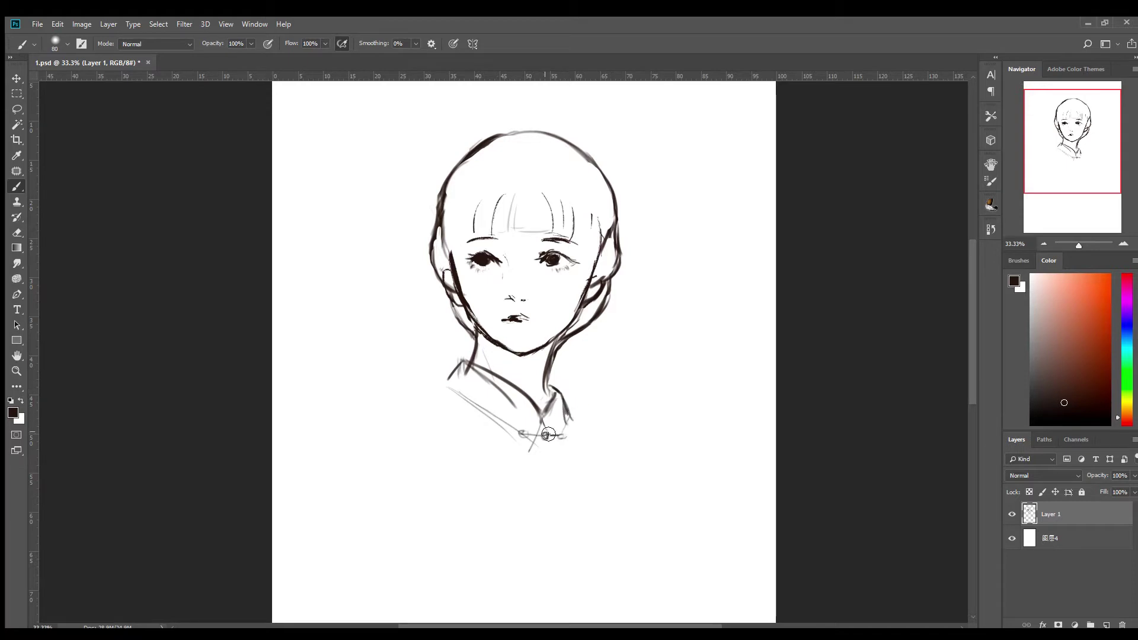
mouse_move(455, 386)
mouse_down()
mouse_move(518, 436)
mouse_move(510, 487)
mouse_move(533, 519)
mouse_up()
drag(573, 422, 630, 468)
drag(569, 418, 639, 557)
drag(477, 361, 329, 533)
key(ctrl+z)
Step: Draw long shoulder lines on both sides and darken the stand-collar and neck lines
drag(384, 426, 313, 587)
drag(572, 415, 675, 581)
mouse_move(466, 350)
mouse_down()
mouse_move(480, 359)
mouse_move(451, 376)
mouse_up()
drag(474, 355, 542, 409)
mouse_move(554, 370)
mouse_down()
mouse_move(566, 412)
mouse_move(628, 466)
mouse_move(658, 524)
mouse_up()
mouse_move(370, 441)
mouse_down()
mouse_move(409, 462)
mouse_move(468, 596)
mouse_up()
Step: Sketch the robe folds down the torso
drag(427, 399, 512, 485)
drag(597, 439, 521, 504)
drag(550, 510, 515, 614)
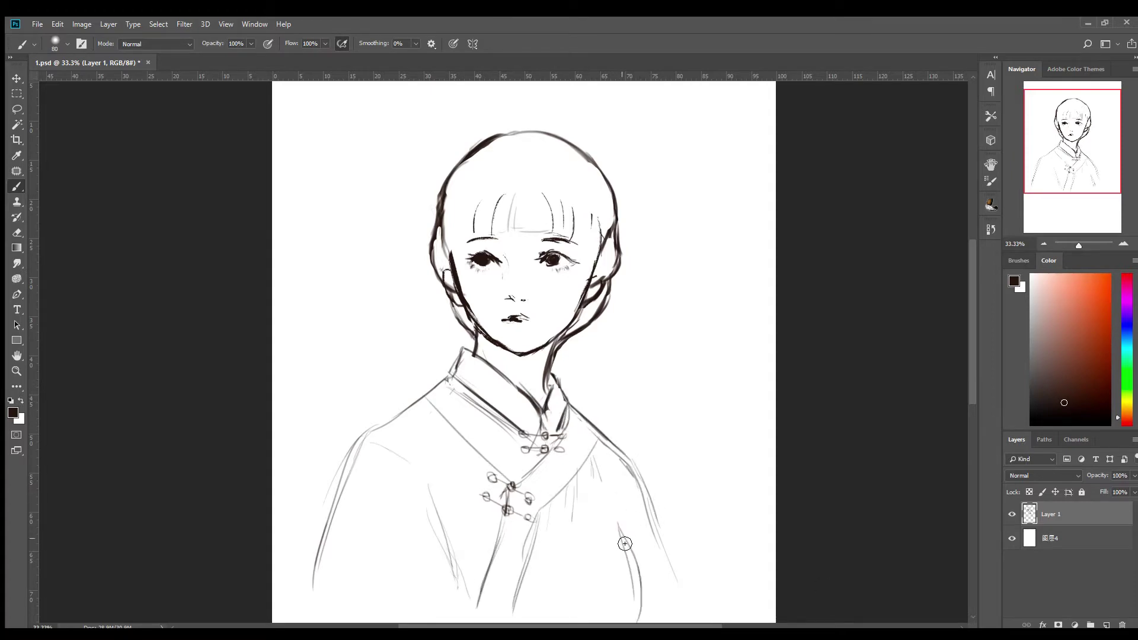
drag(627, 503, 646, 622)
scroll(972, 406, down, 2)
key(c)
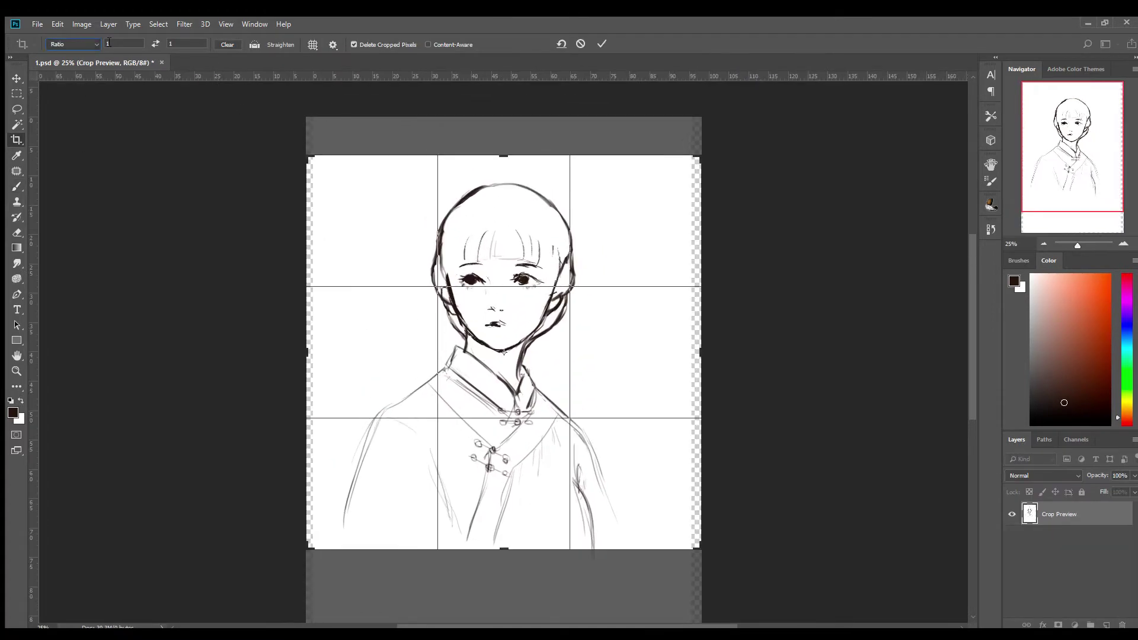
Step: Commit the crop and add dark folds on the right sleeve and shoulders
key(Return)
key(b)
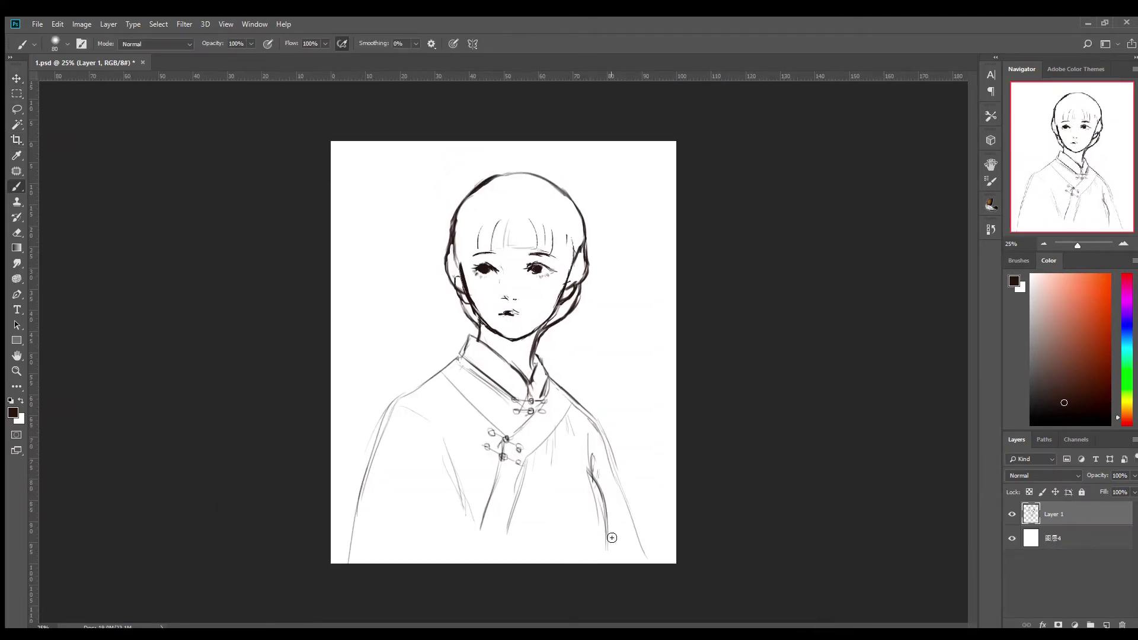
drag(582, 458, 596, 491)
drag(560, 418, 556, 446)
drag(496, 471, 476, 563)
key(ctrl+z)
Step: Add a faint left sleeve line, fade the sketch and create Layer 2
drag(383, 418, 354, 530)
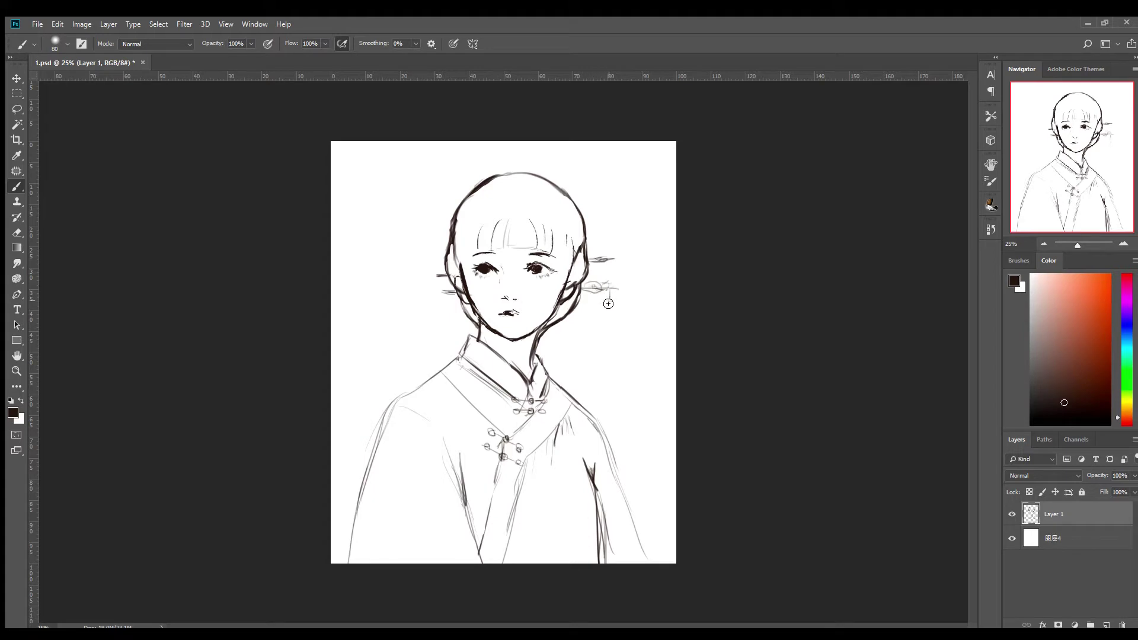
key(ctrl+shift+alt+n)
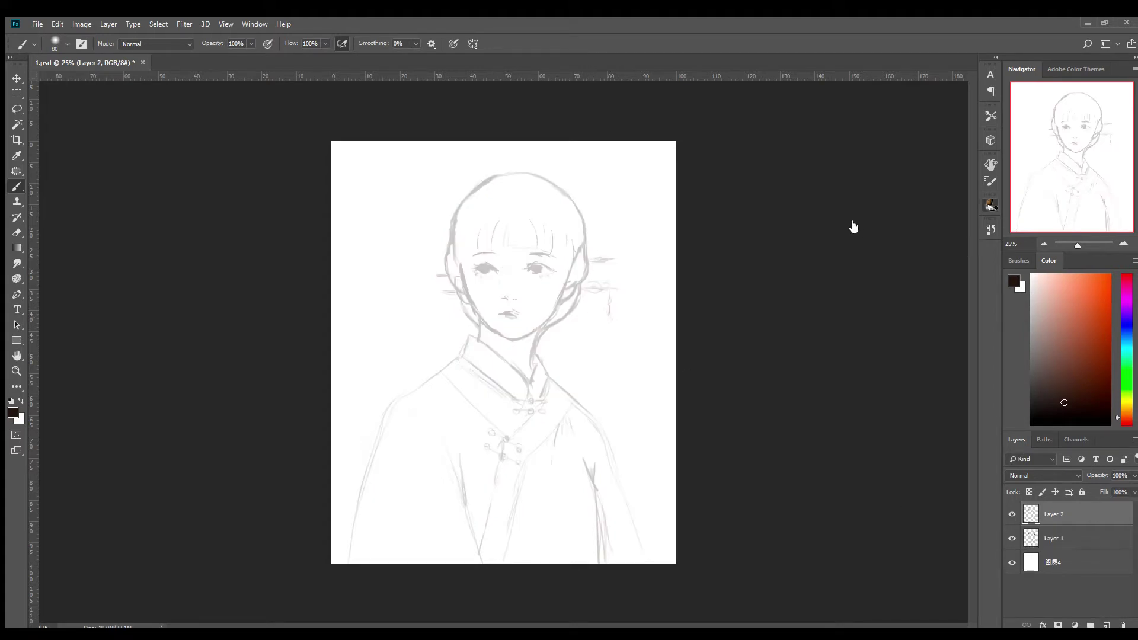
click(1037, 286)
key(bracketleft)
key(bracketleft)
key(bracketleft)
Step: Brush pale cyan over the face and neck on Layer 2, with the sketch layer moved above
drag(497, 260, 499, 292)
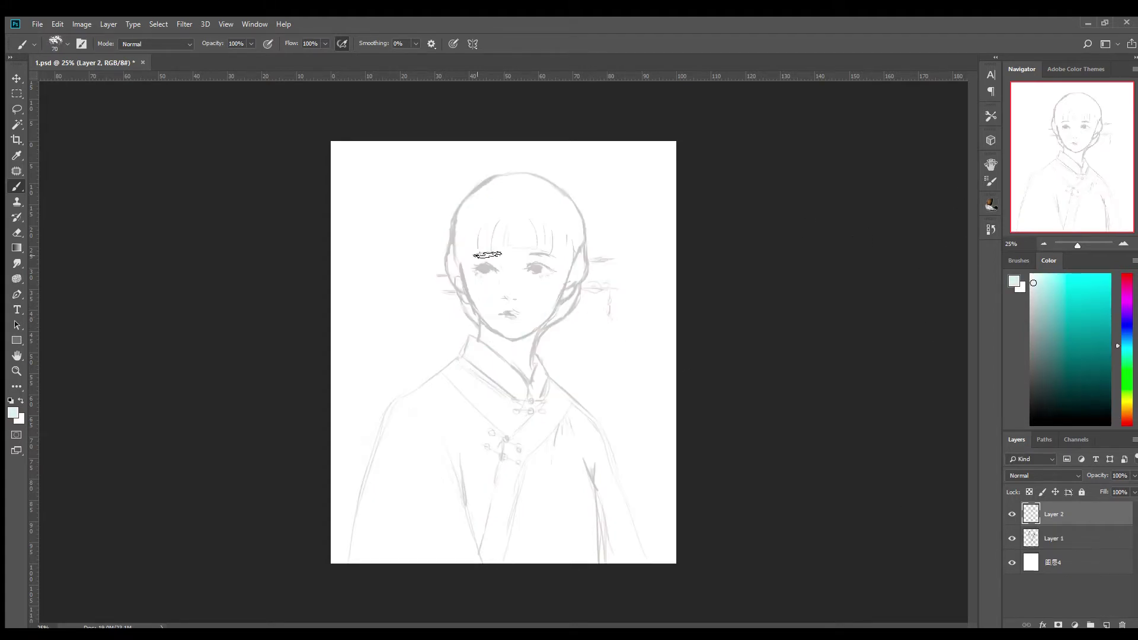
drag(1054, 539, 1048, 518)
key(alt+bracketleft)
mouse_move(493, 303)
mouse_down()
mouse_move(521, 304)
mouse_move(467, 296)
mouse_up()
Step: Paint beige skin tone over the face and neck on new Layer 3
click(1127, 391)
key(ctrl+shift+alt+n)
click(1048, 279)
key(bracketright)
key(bracketright)
key(bracketright)
mouse_move(557, 308)
mouse_down()
mouse_move(532, 270)
mouse_move(556, 346)
mouse_up()
key(bracketright)
key(bracketright)
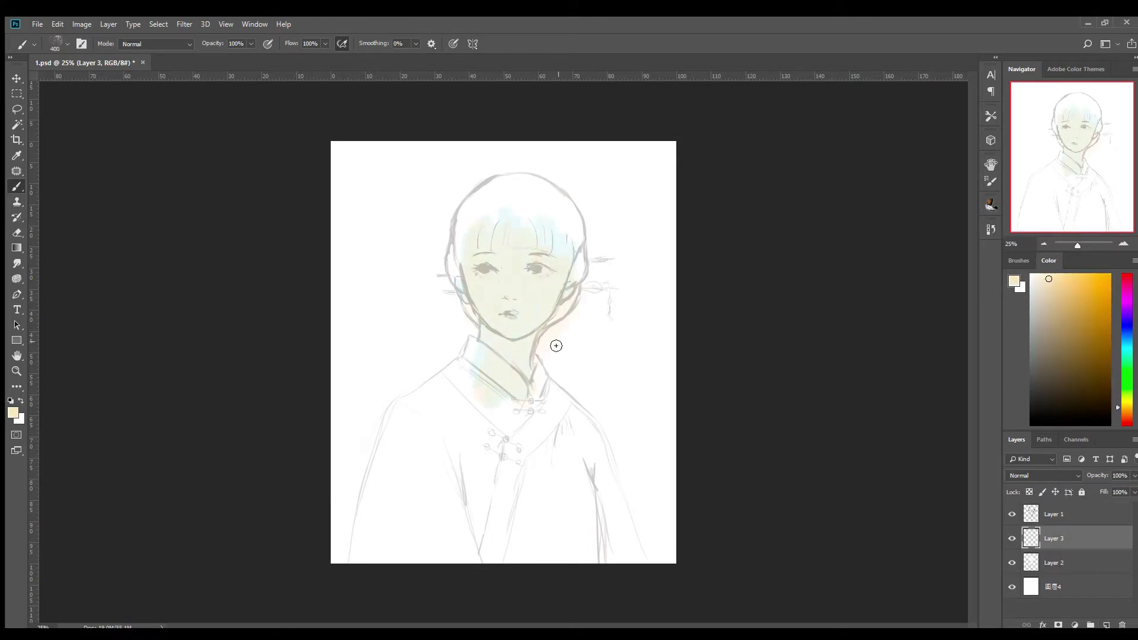
Step: Paint brown fringe strands and a grey-purple hair cap on new Layer 4
alt+click(492, 270)
key(bracketleft)
key(bracketleft)
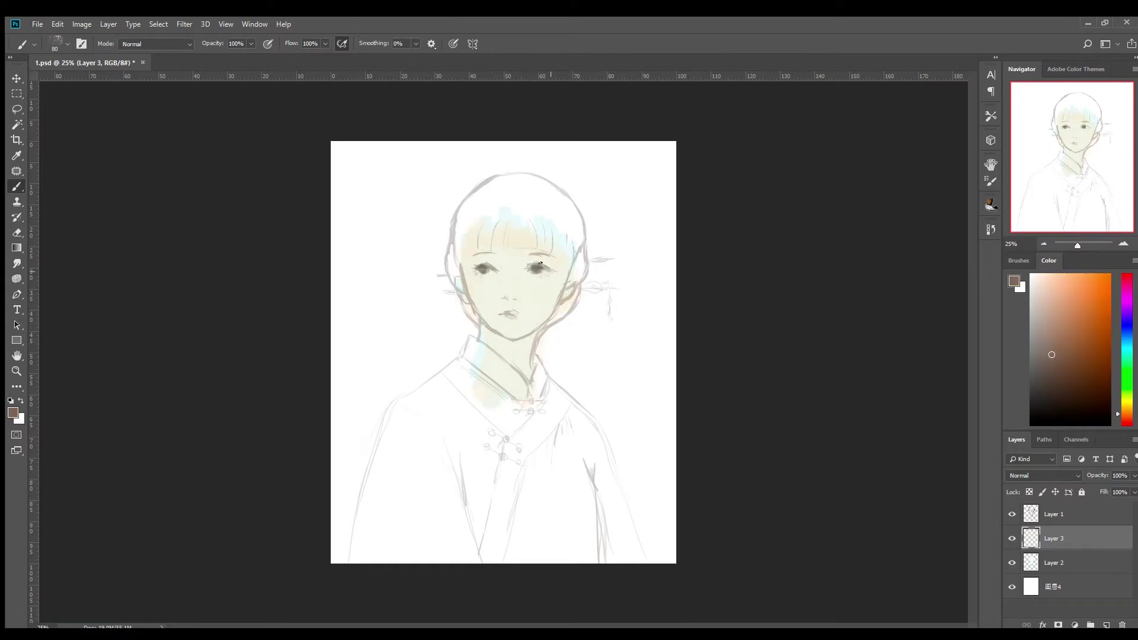
key(ctrl+shift+alt+n)
key(bracketright)
key(bracketright)
key(bracketright)
mouse_move(501, 207)
mouse_down()
mouse_move(504, 249)
mouse_move(550, 229)
mouse_move(554, 255)
mouse_up()
drag(474, 219, 474, 255)
key(bracketleft)
key(bracketleft)
drag(558, 293, 549, 332)
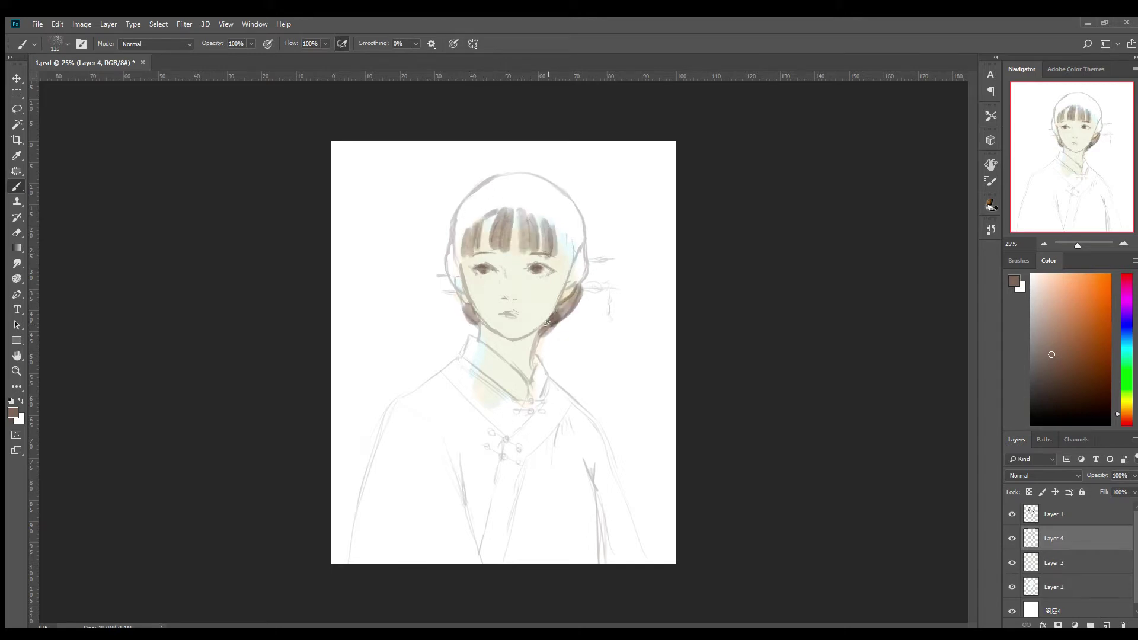
Step: Extend and smudge the hair tone, then darken the left, right and top of the hair
mouse_move(576, 213)
mouse_down()
mouse_move(584, 284)
mouse_move(492, 183)
mouse_move(450, 271)
mouse_up()
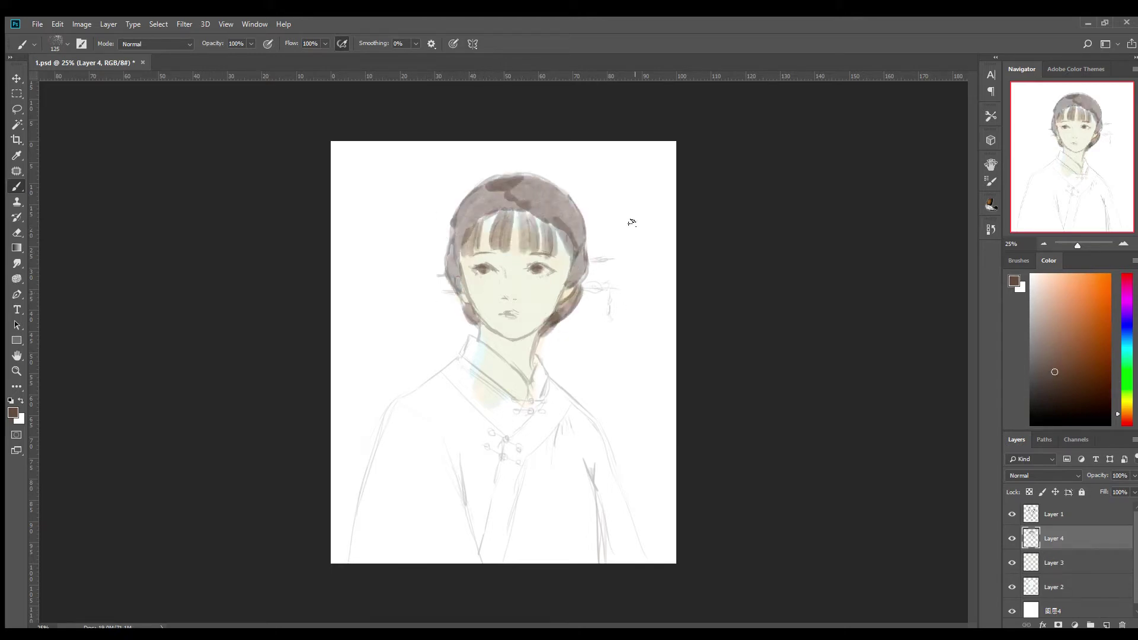
key(r)
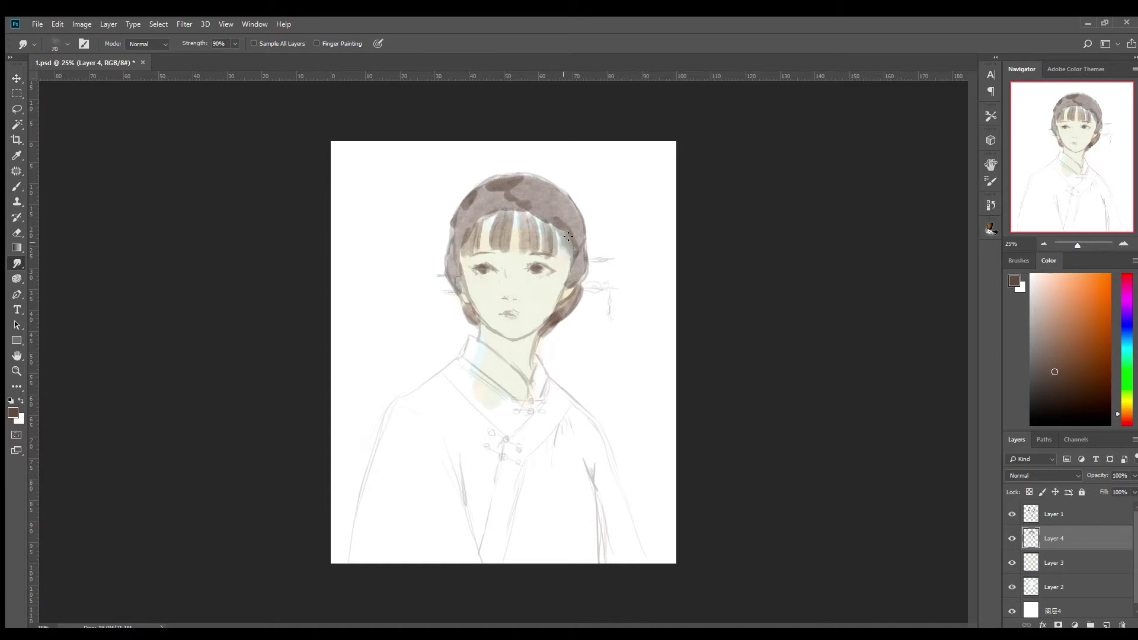
key(b)
alt+click(513, 246)
drag(453, 267, 460, 297)
drag(578, 267, 563, 320)
drag(474, 196, 468, 222)
drag(492, 184, 518, 178)
Step: Add dark brown strands in the fringe, then sample a light grey-beige
key(x)
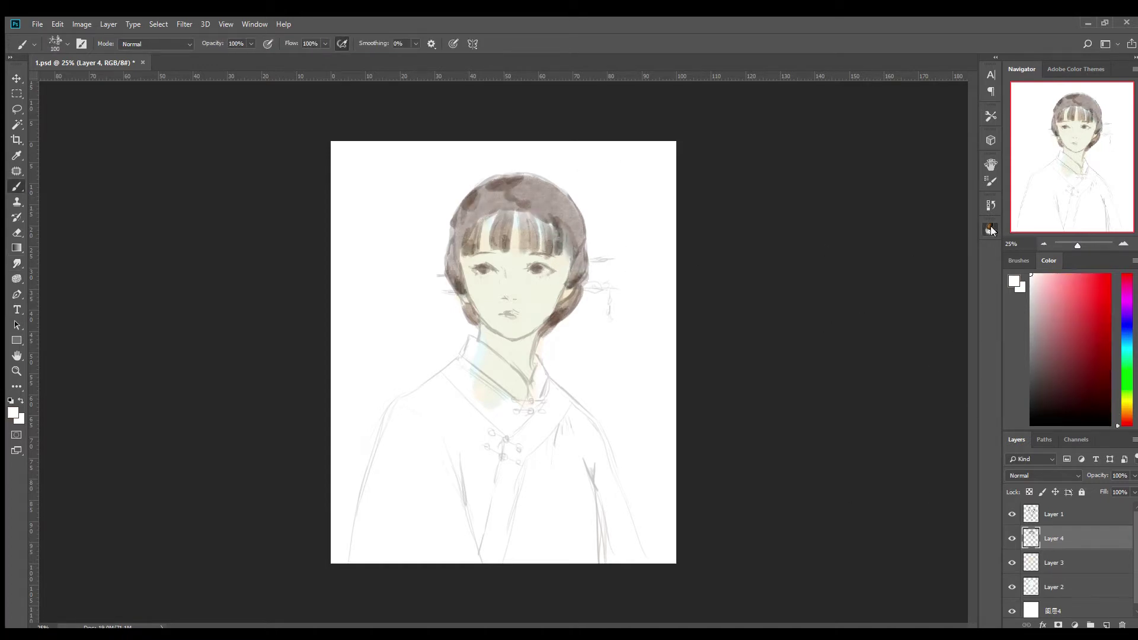
key(e)
key(b)
alt+click(483, 229)
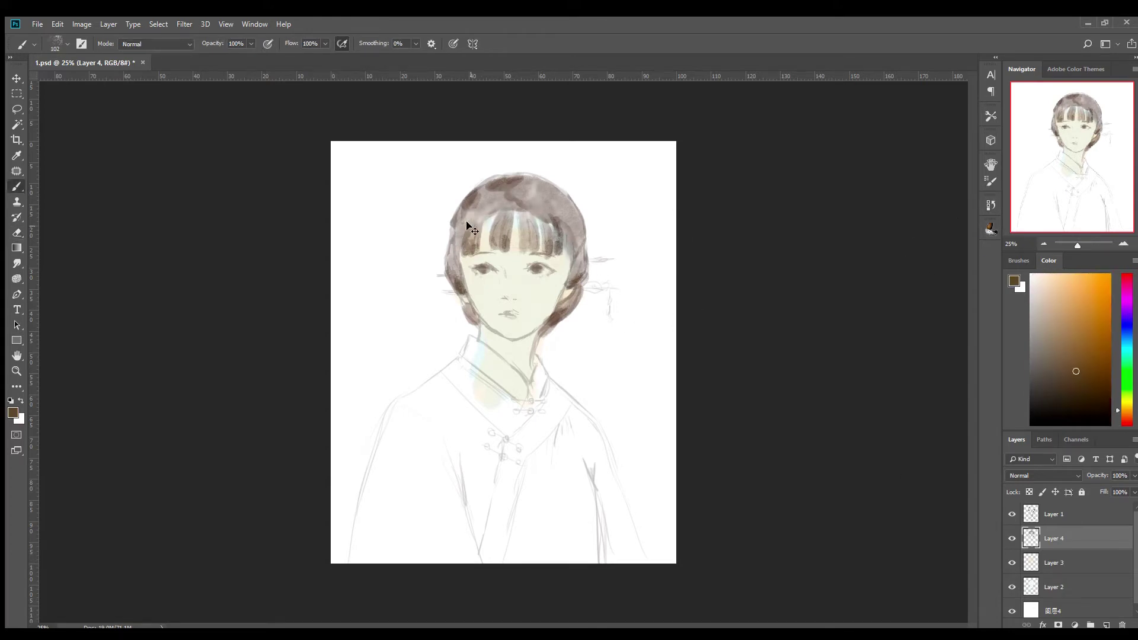
mouse_move(492, 203)
mouse_down()
mouse_move(502, 238)
mouse_move(557, 237)
mouse_up()
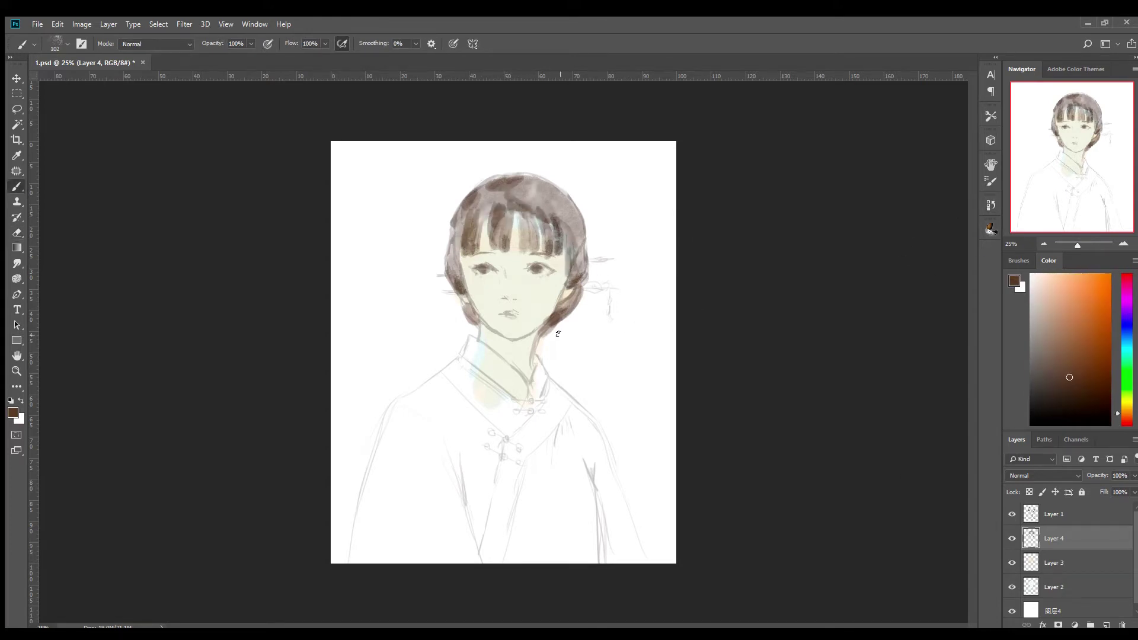
alt+click(576, 275)
key(alt+bracketleft)
Step: Touch up the neck in pale beige on Layer 3, then create Layer 5
alt+click(511, 366)
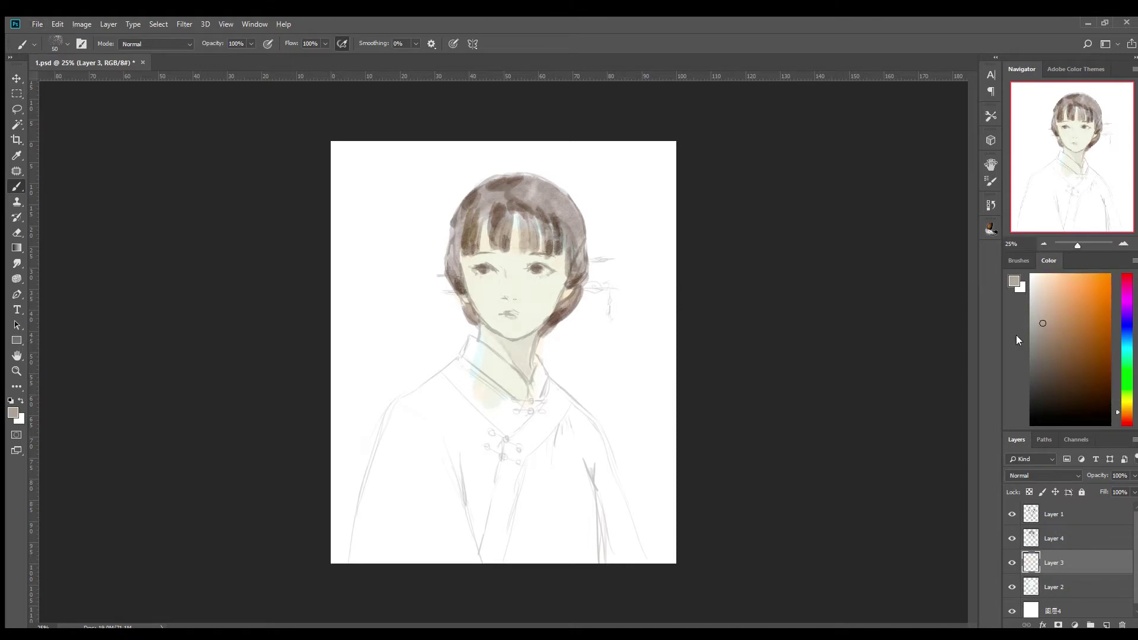
alt+click(524, 367)
key(bracketright)
key(bracketright)
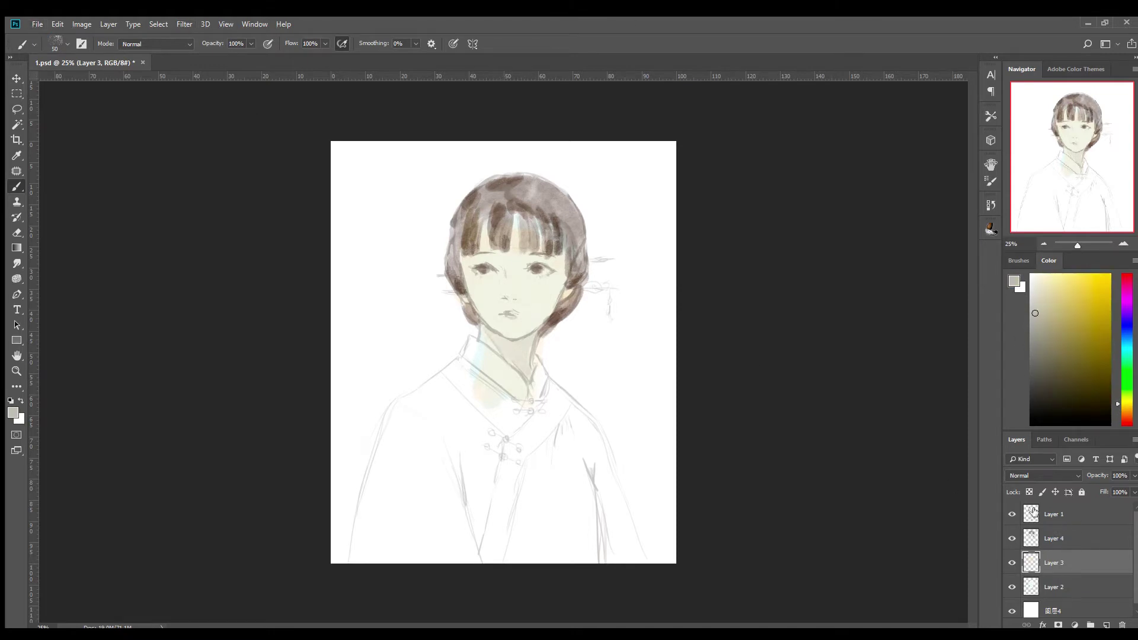
key(bracketright)
key(bracketright)
key(bracketright)
alt+click(455, 234)
key(ctrl+shift+alt+n)
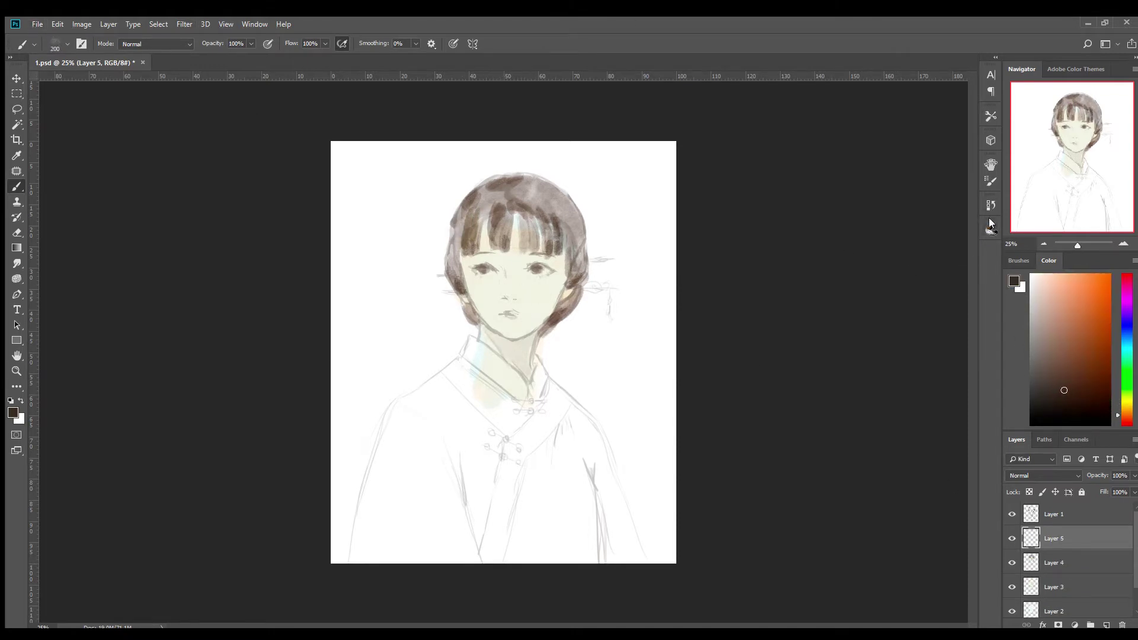
Step: Sample darker browns and dab them near both jaws on Layer 5
key(bracketright)
key(bracketright)
key(bracketright)
alt+click(466, 226)
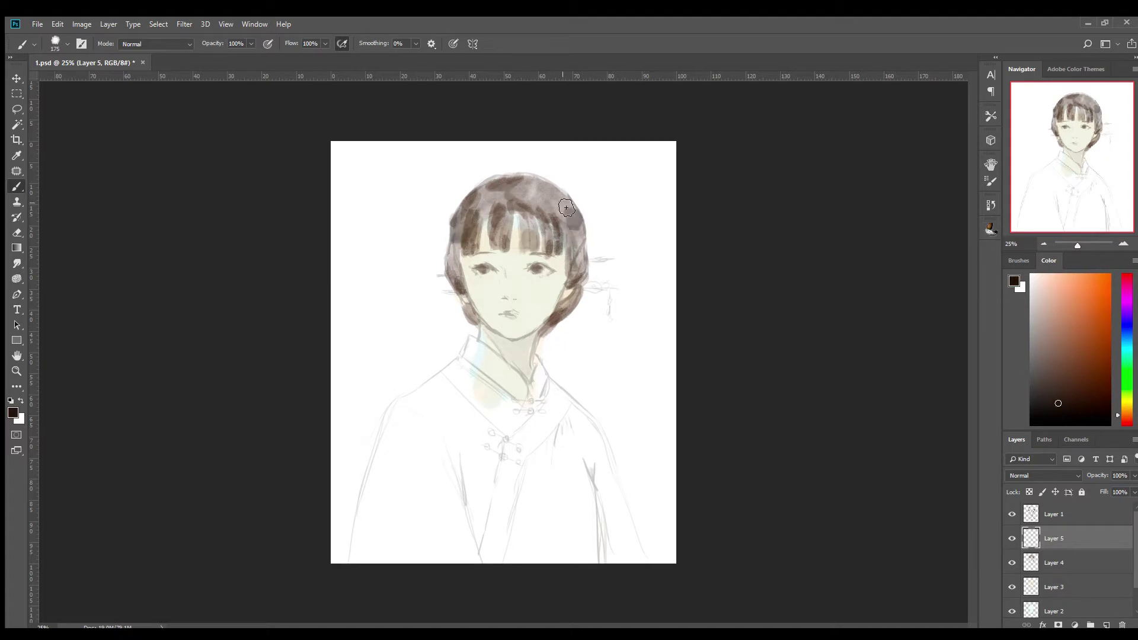
key(bracketright)
key(bracketright)
key(bracketright)
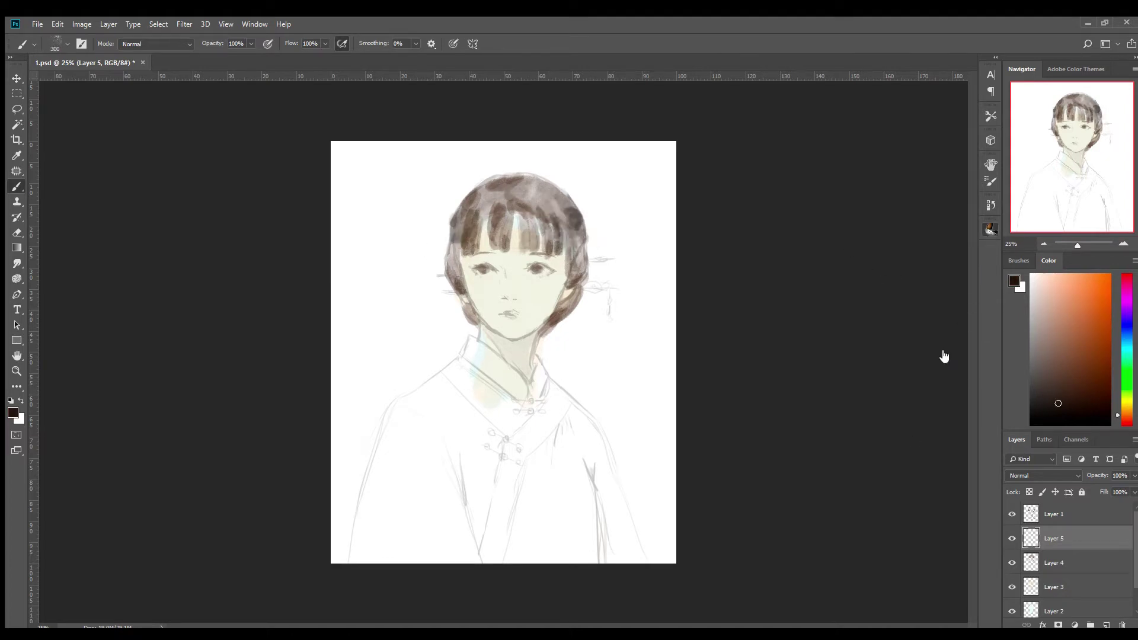
alt+click(461, 216)
key(bracketleft)
key(bracketleft)
key(bracketleft)
click(472, 314)
click(554, 321)
Step: Dab dark brown across the cheek, hair sides and a band over the crown
click(457, 275)
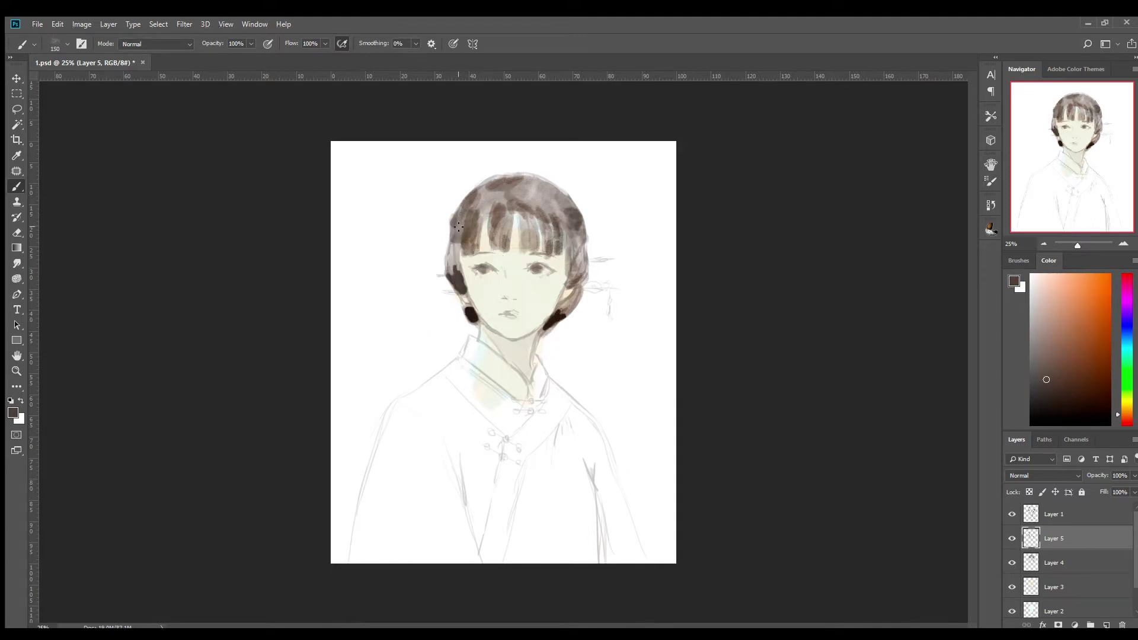
click(459, 231)
click(572, 216)
click(531, 239)
click(555, 195)
click(486, 212)
click(520, 200)
drag(521, 201, 543, 189)
Step: Smudge the hair dabs at size 175 and 90% strength, undoing one smear
key(r)
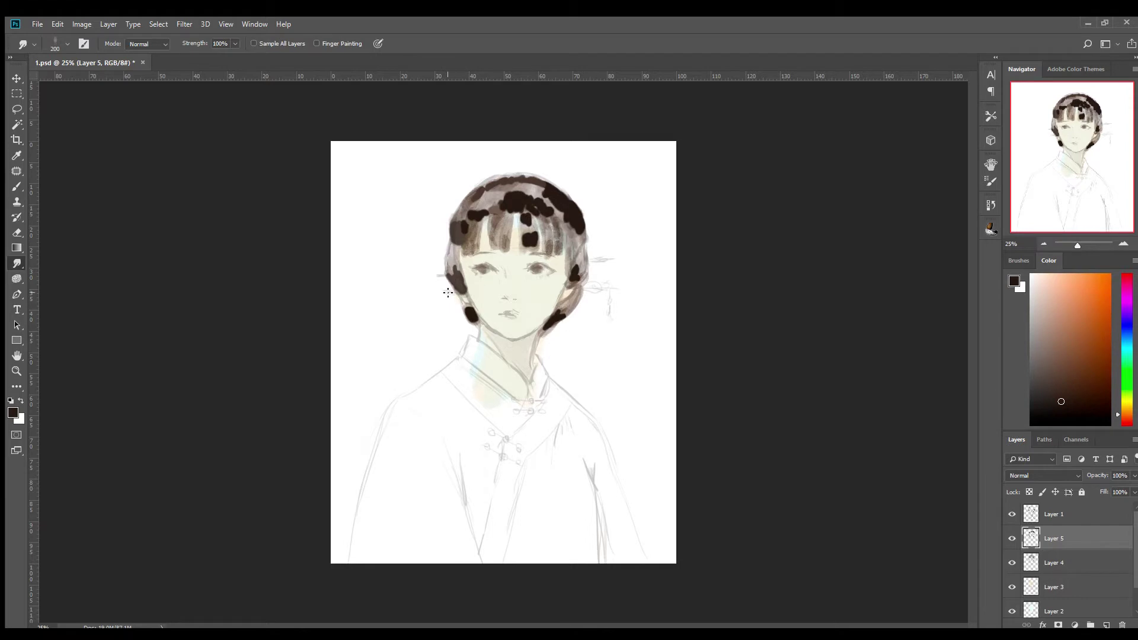
key(bracketleft)
key(9)
drag(563, 196, 523, 233)
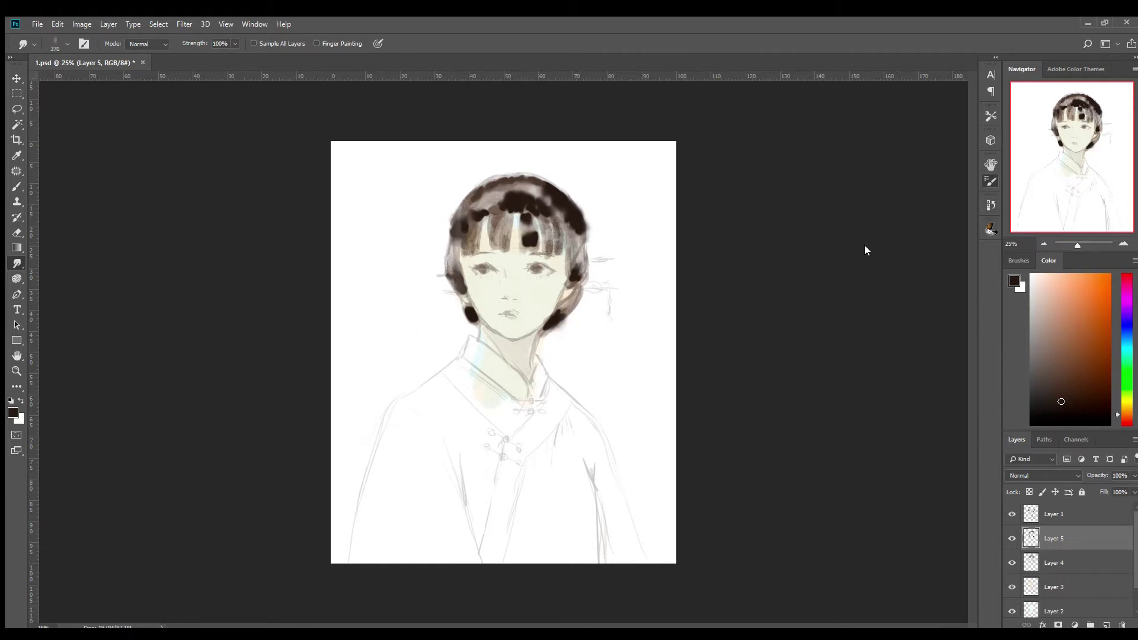
key(ctrl+z)
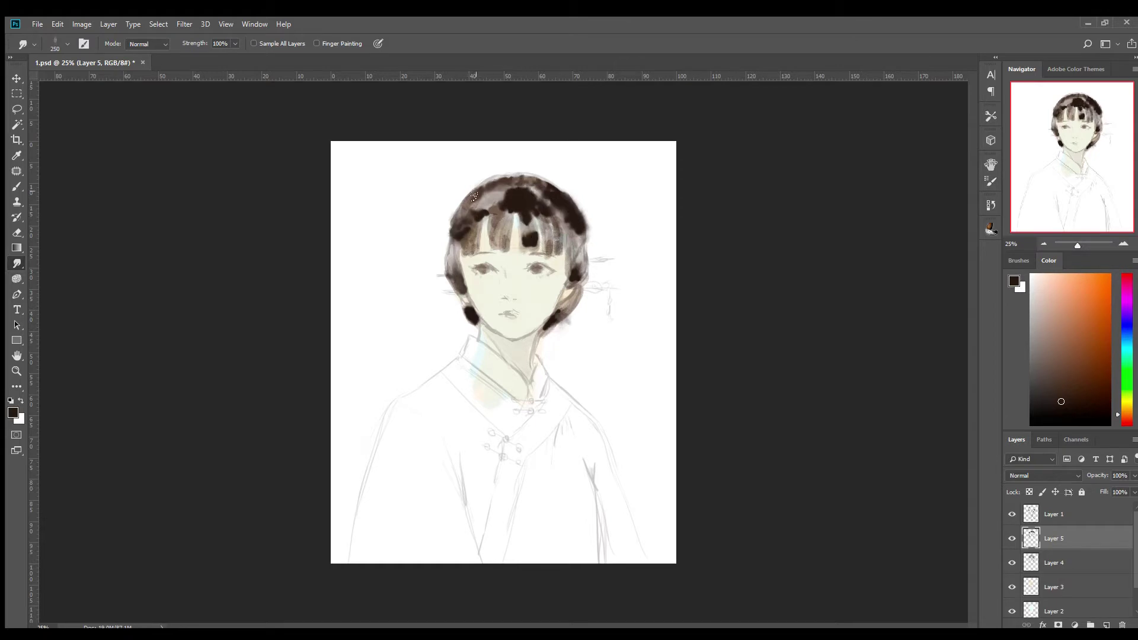
key(b)
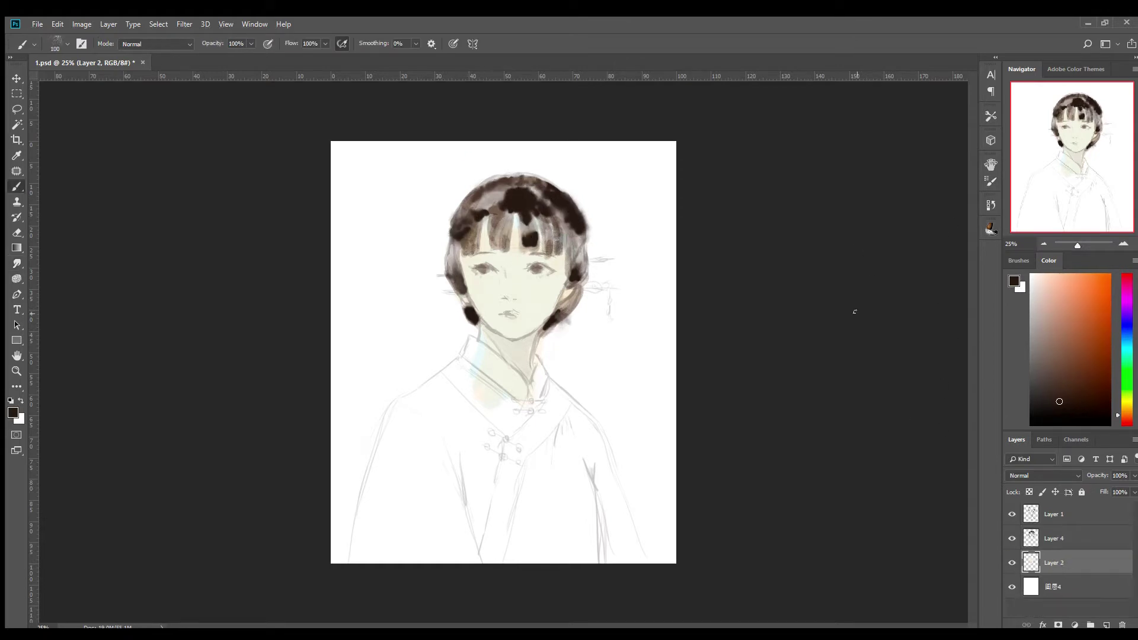
Step: At brush size 250, block in muted green from the jacket hem up to the shoulders
key(bracketright)
key(bracketright)
key(bracketright)
drag(451, 447, 443, 519)
drag(415, 450, 379, 534)
drag(510, 438, 598, 534)
mouse_move(426, 421)
mouse_down()
mouse_move(389, 485)
mouse_move(463, 392)
mouse_up()
drag(569, 427, 641, 558)
Step: With a smaller brush, fill green along the collar and shoulder edges
key(bracketleft)
key(bracketleft)
key(bracketleft)
drag(468, 362, 545, 415)
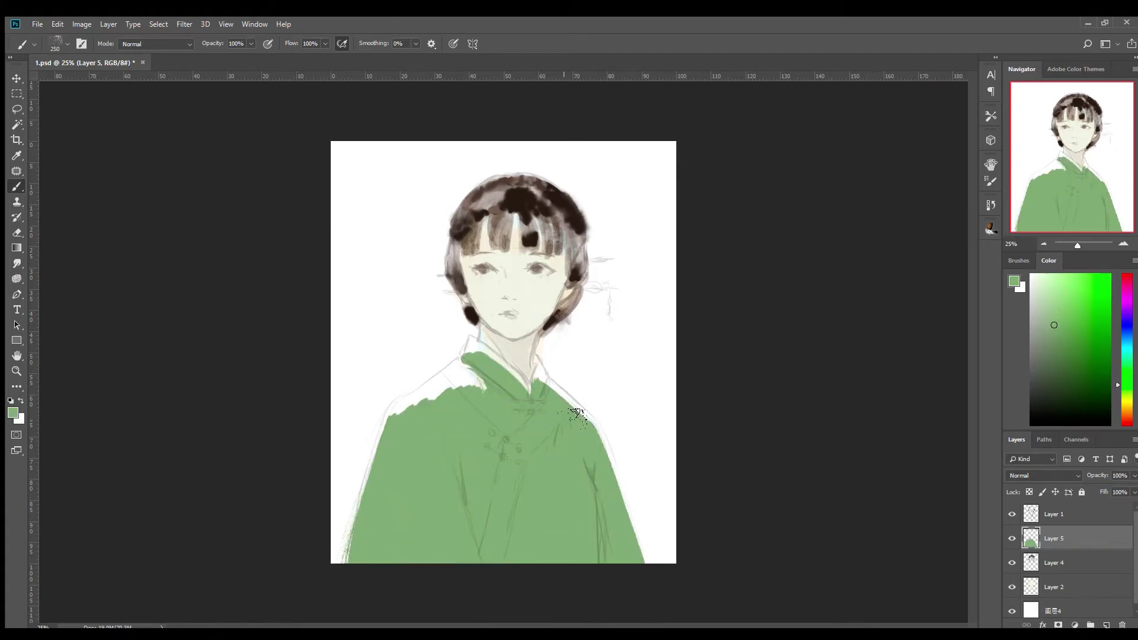
drag(610, 474, 403, 379)
mouse_move(356, 534)
mouse_down()
mouse_move(465, 351)
mouse_move(536, 364)
mouse_up()
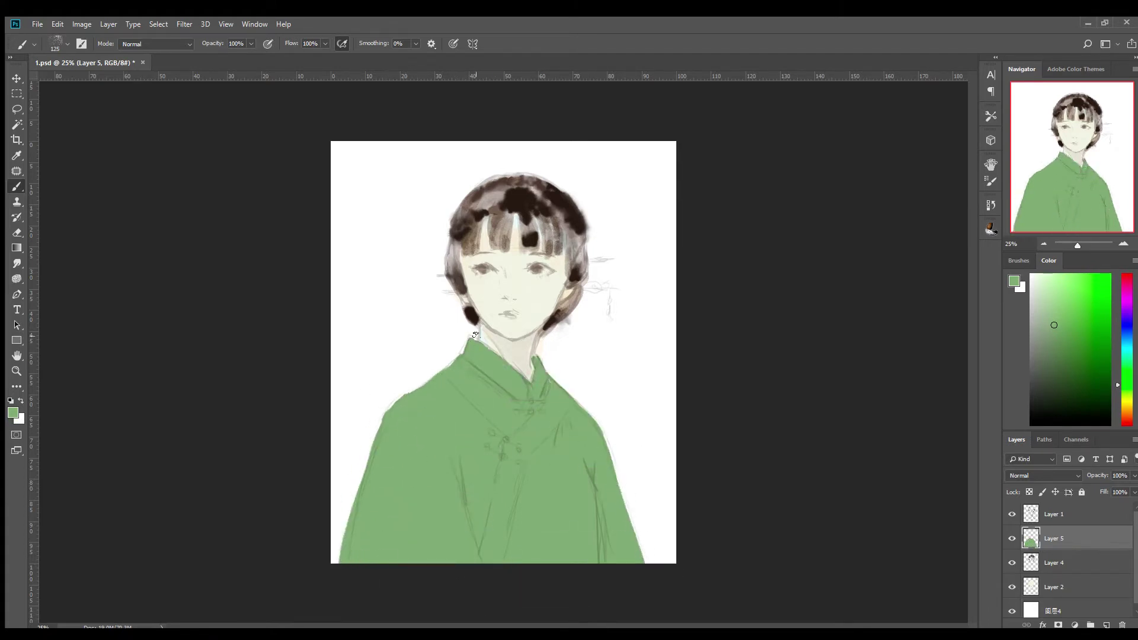
Step: Pick a greyish khaki, zoom in on the face and paint the left eye's dark iris
click(1042, 342)
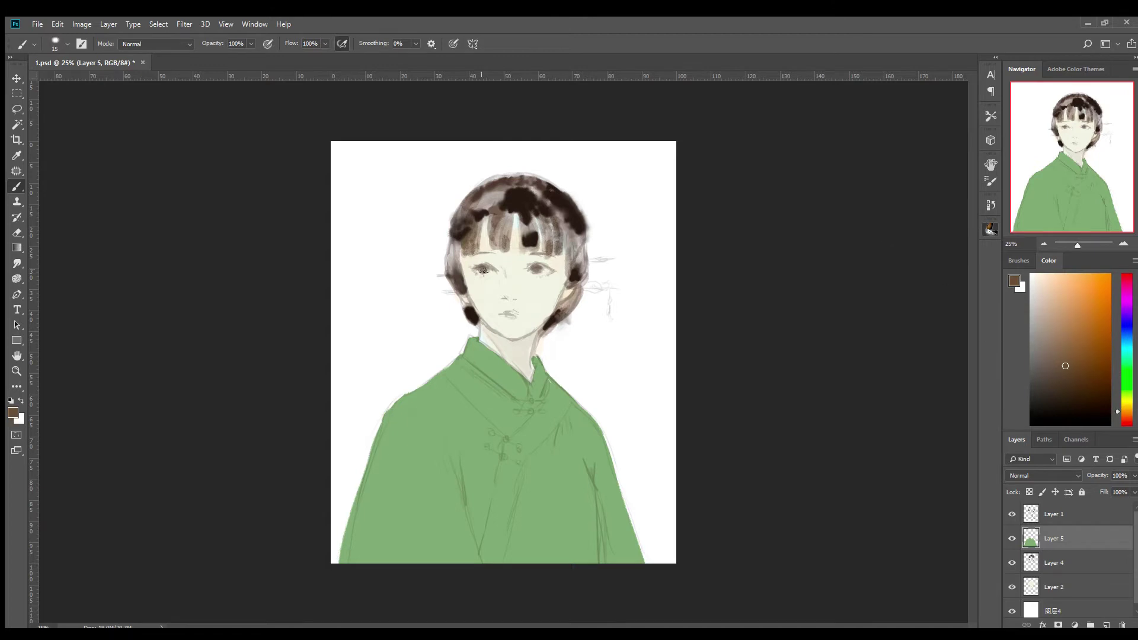
key(ctrl+plus)
drag(422, 371, 429, 371)
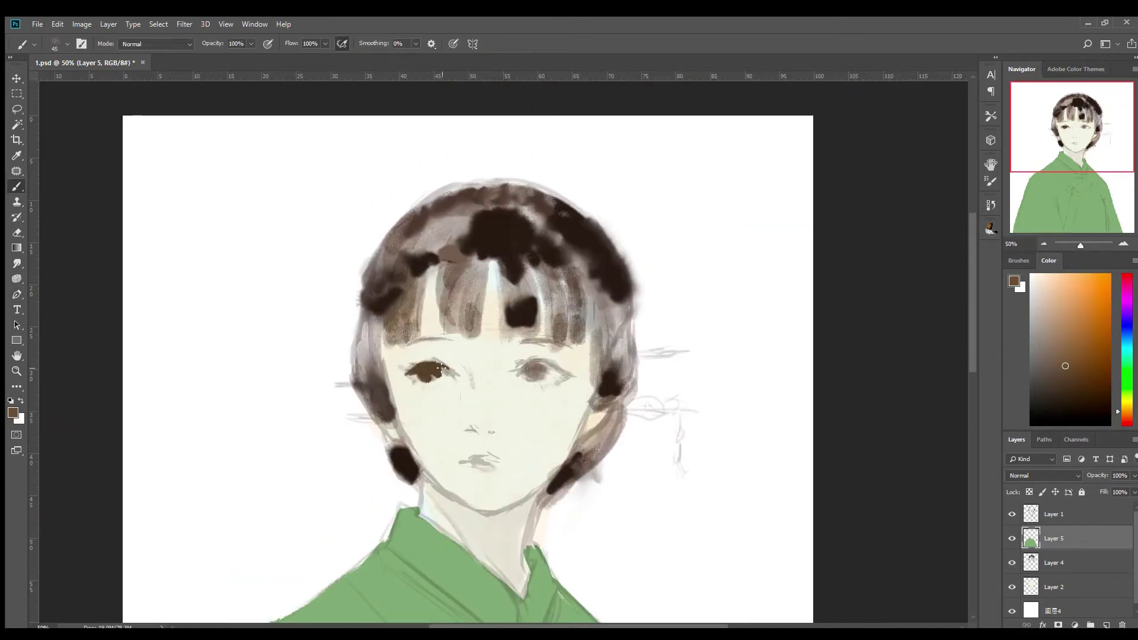
Step: Cover the old eye shapes with a light cream skin colour
alt+click(424, 375)
alt+click(424, 367)
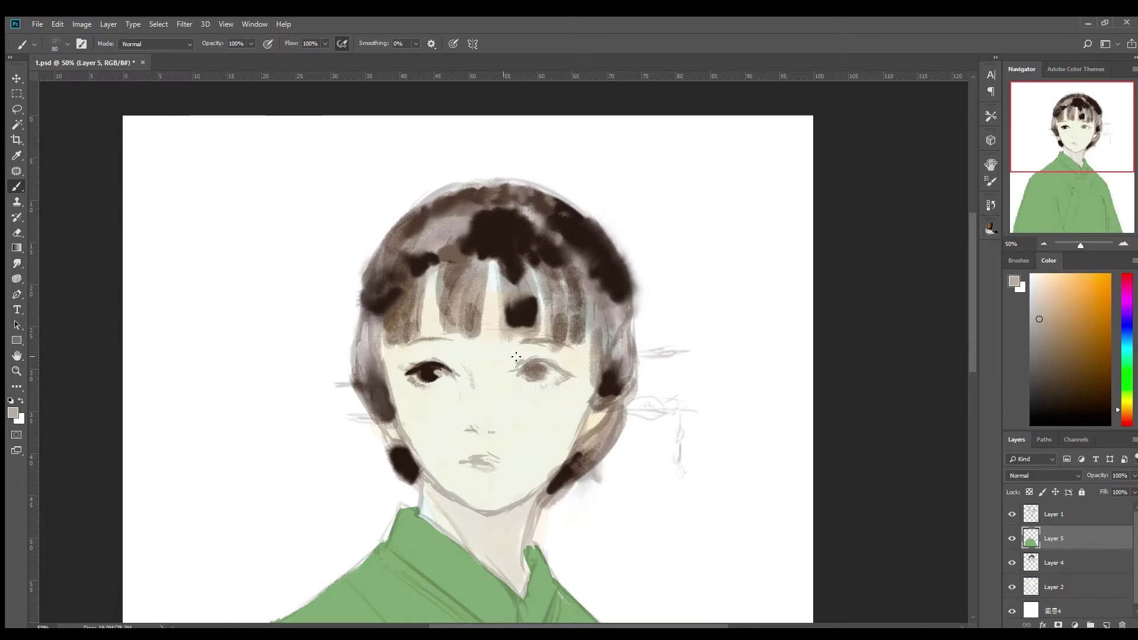
alt+click(419, 369)
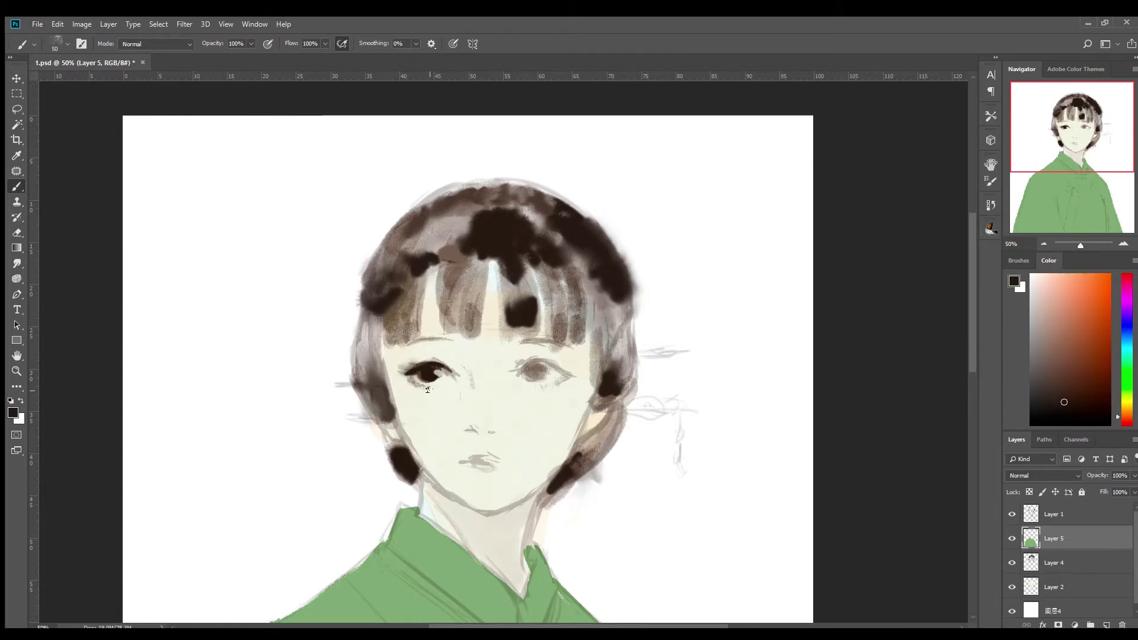
alt+click(441, 344)
drag(441, 345, 468, 358)
Step: Paint near-black irises lower down, darken the eyebrows and hide the pencil sketch lines
drag(1055, 562, 1070, 598)
key(b)
mouse_move(415, 349)
mouse_down()
mouse_move(557, 373)
mouse_move(387, 338)
mouse_move(554, 344)
mouse_move(533, 362)
mouse_up()
alt+click(521, 308)
alt+click(438, 350)
alt+click(475, 392)
click(1012, 515)
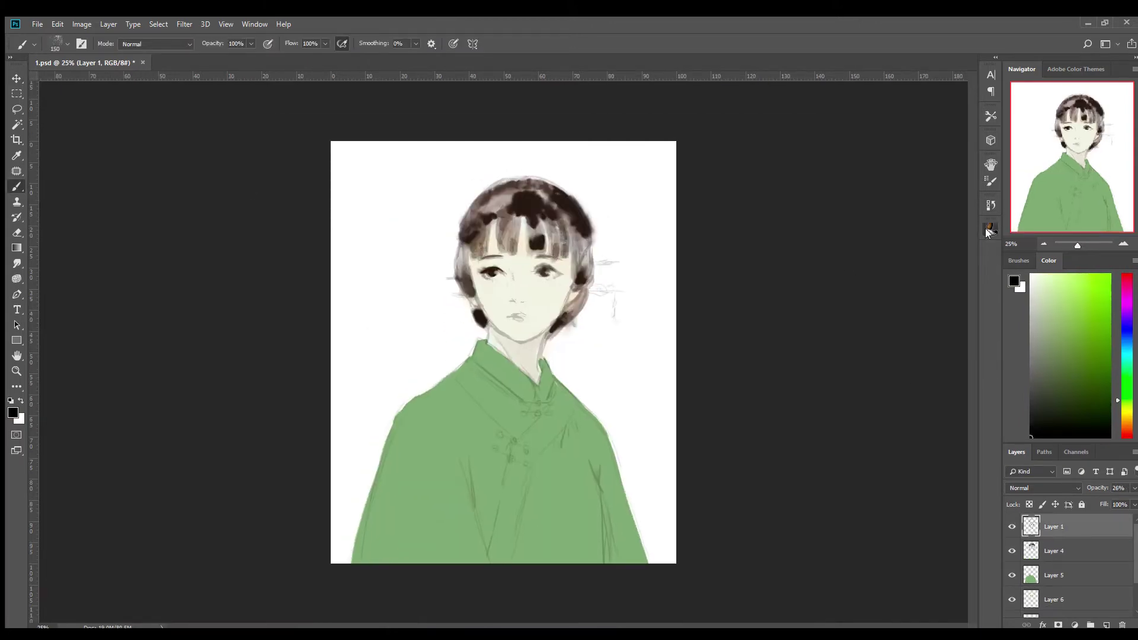
Step: Paint dark blotches into the bob on Layer 4, softening them with a 150 brush
click(1054, 551)
drag(468, 231, 474, 244)
drag(517, 195, 535, 202)
drag(581, 255, 584, 273)
drag(468, 282, 471, 293)
drag(557, 325, 568, 314)
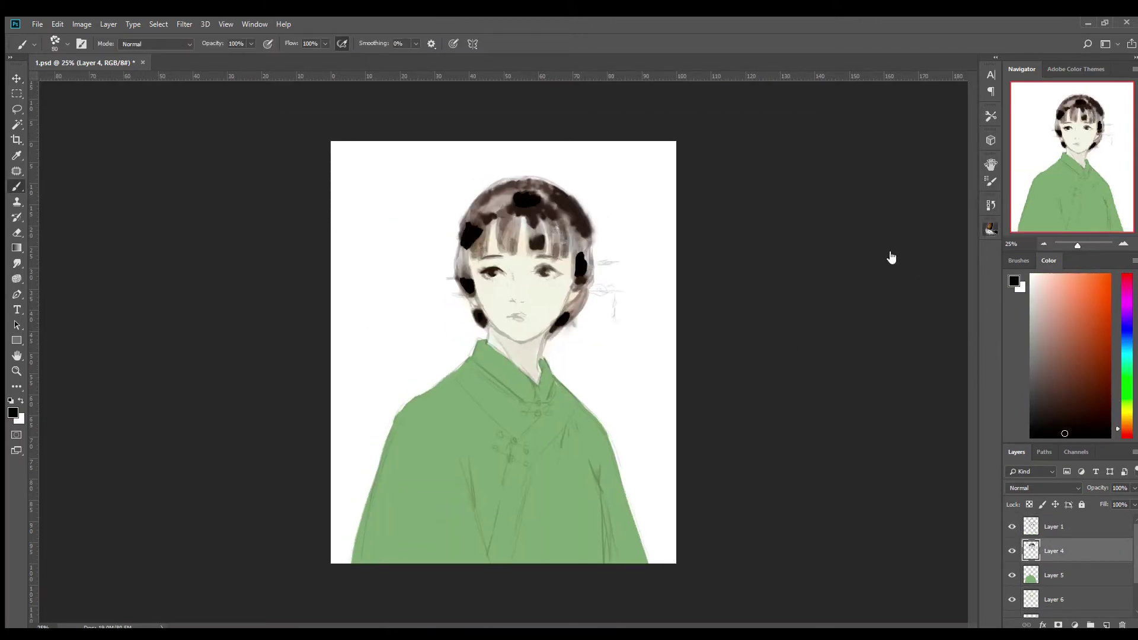
key(bracketright)
key(bracketright)
key(bracketright)
drag(504, 222, 538, 240)
key(bracketright)
Step: Pick salmon pink, then sample beige skin tones from the face on Layer 2
click(1053, 306)
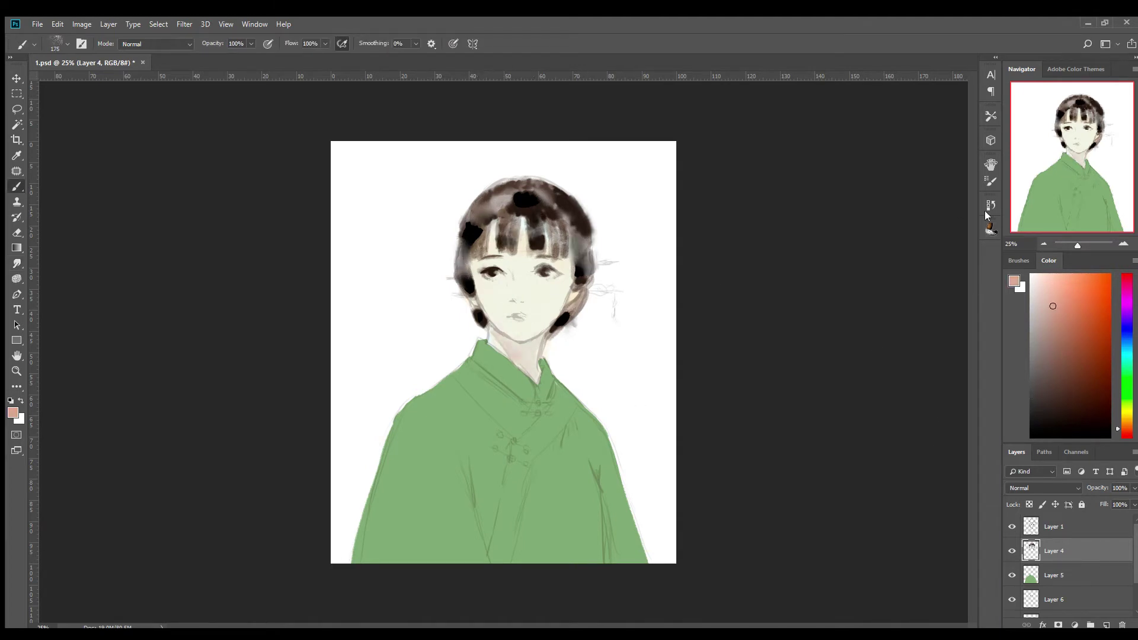
key(period)
key(alt+bracketleft)
key(alt+bracketleft)
key(alt+bracketleft)
click(1121, 277)
alt+click(532, 331)
alt+click(520, 280)
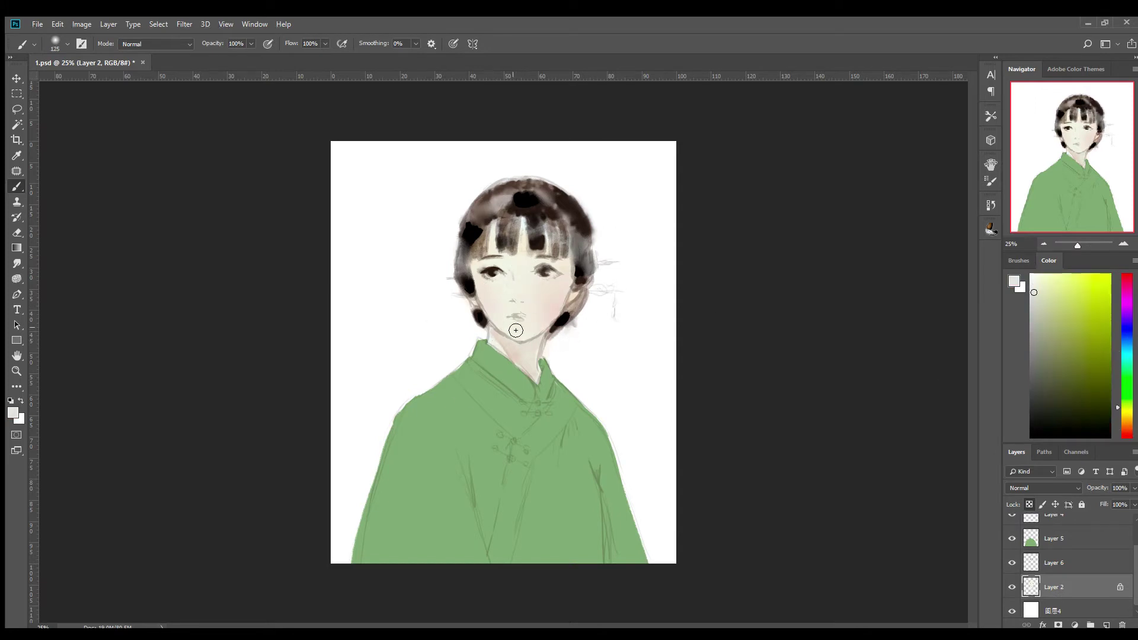
key(bracketleft)
key(bracketleft)
key(bracketleft)
alt+click(525, 246)
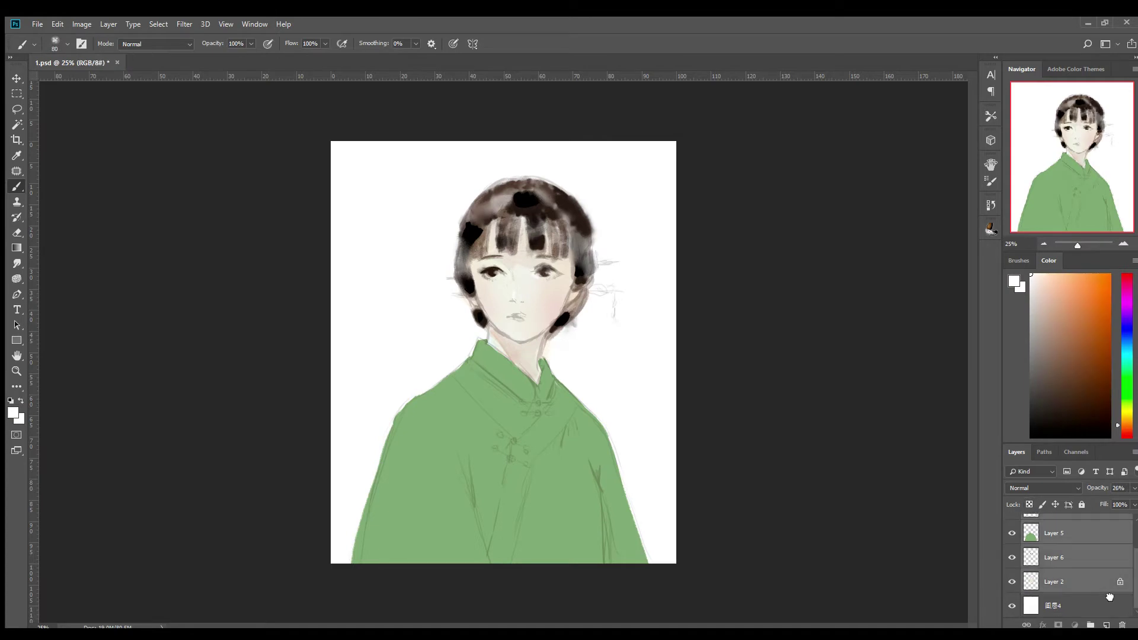
Step: Paint the lips pink, deepening them with a darker pink at a 45-20 brush
alt+click(524, 319)
key(bracketleft)
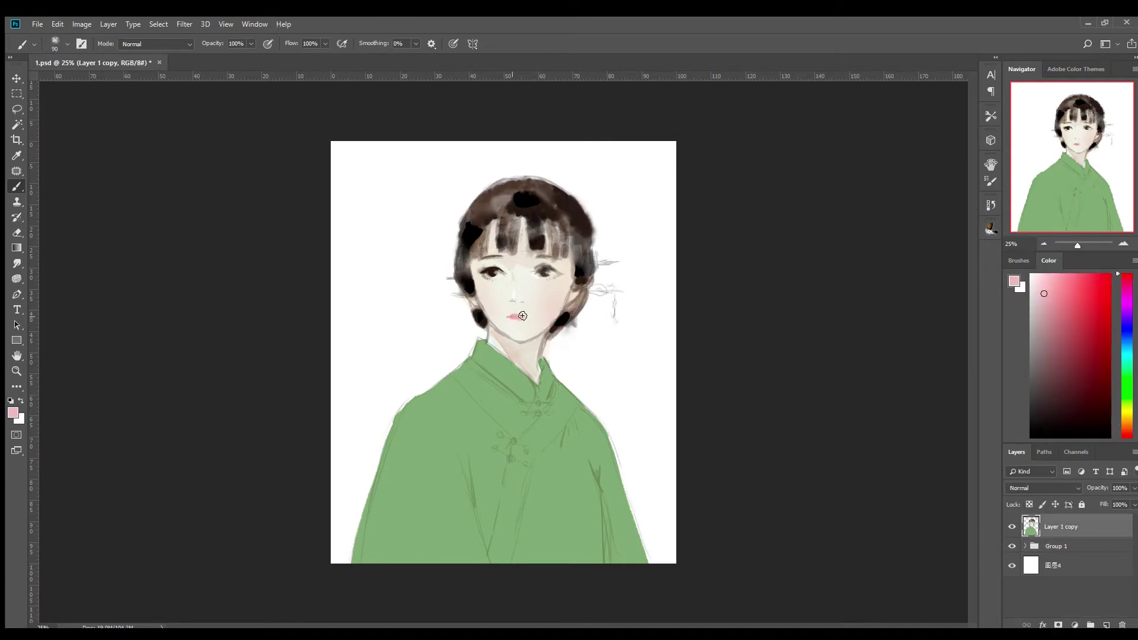
scroll(483, 189, up, 1)
key(bracketleft)
key(bracketleft)
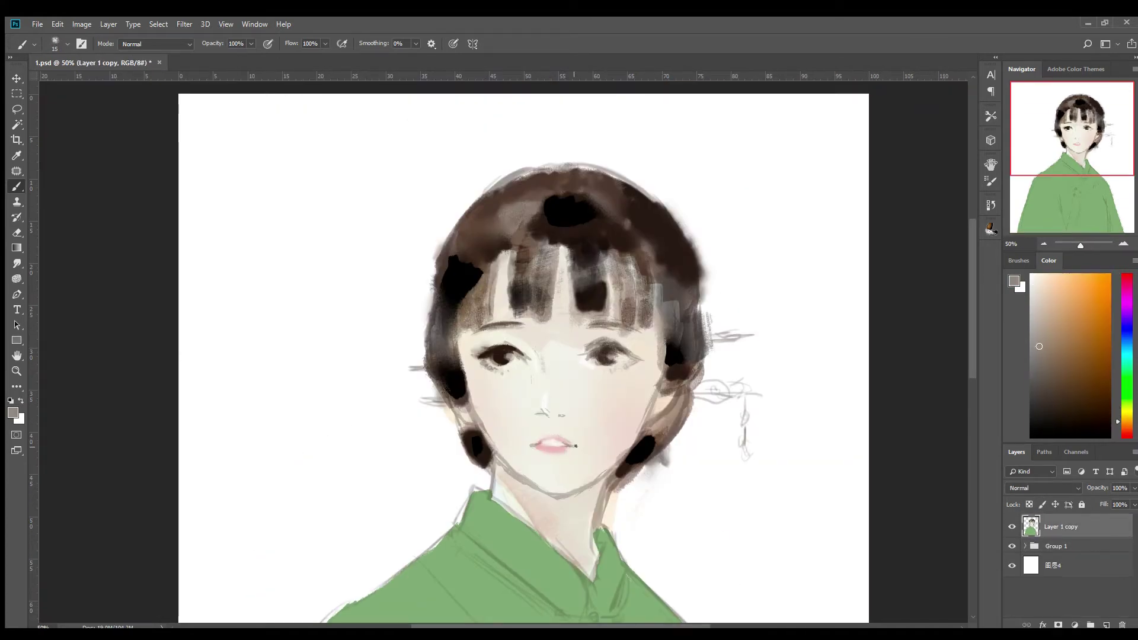
alt+click(546, 454)
key(bracketleft)
key(bracketleft)
key(bracketleft)
drag(537, 444, 558, 450)
alt+click(551, 449)
key(bracketleft)
key(bracketleft)
key(bracketleft)
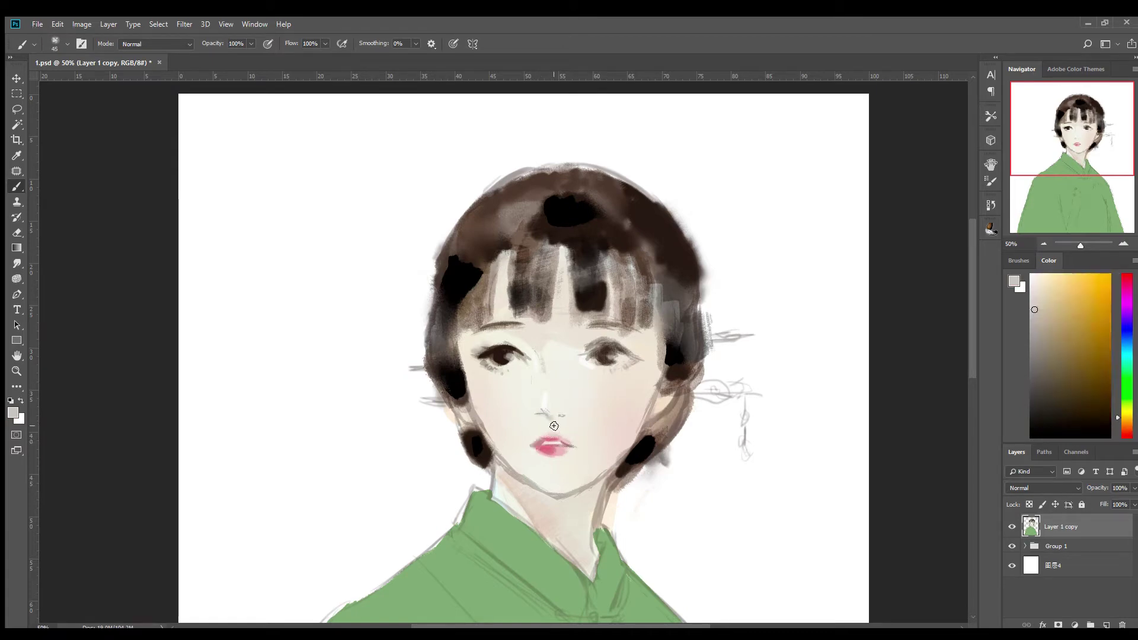
Step: Brush pale-green coat highlights and blend the shoulder patch with a 300 Smudge brush
alt+click(509, 339)
key(bracketright)
key(bracketright)
key(bracketright)
scroll(491, 352, down, 3)
alt+click(355, 522)
drag(439, 569, 373, 599)
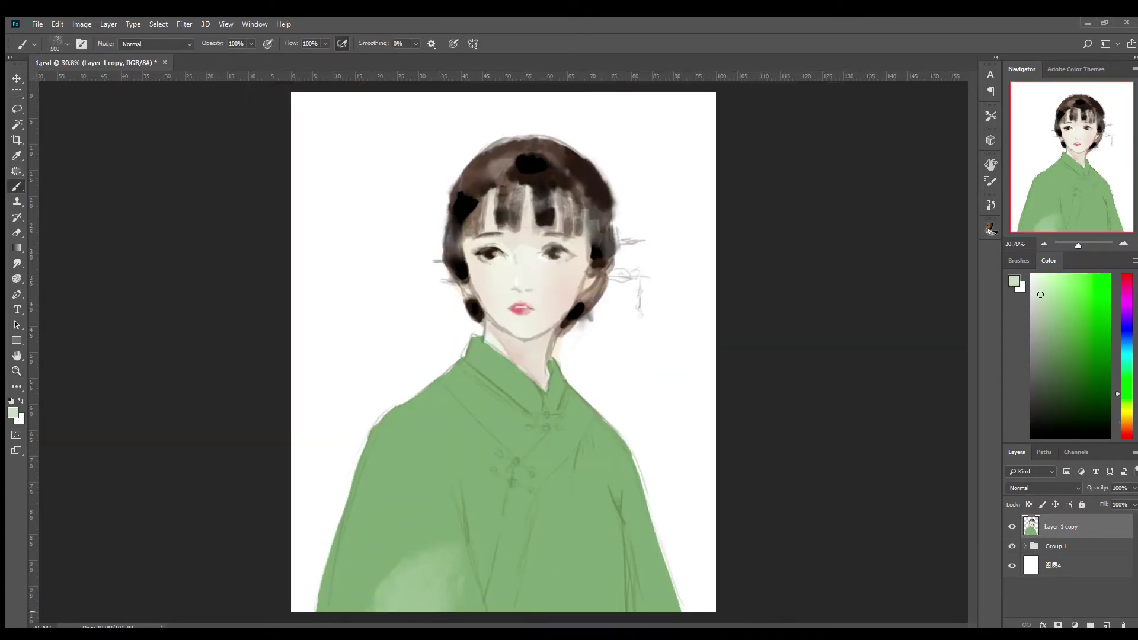
key(bracketright)
key(bracketright)
key(bracketright)
drag(427, 385, 468, 486)
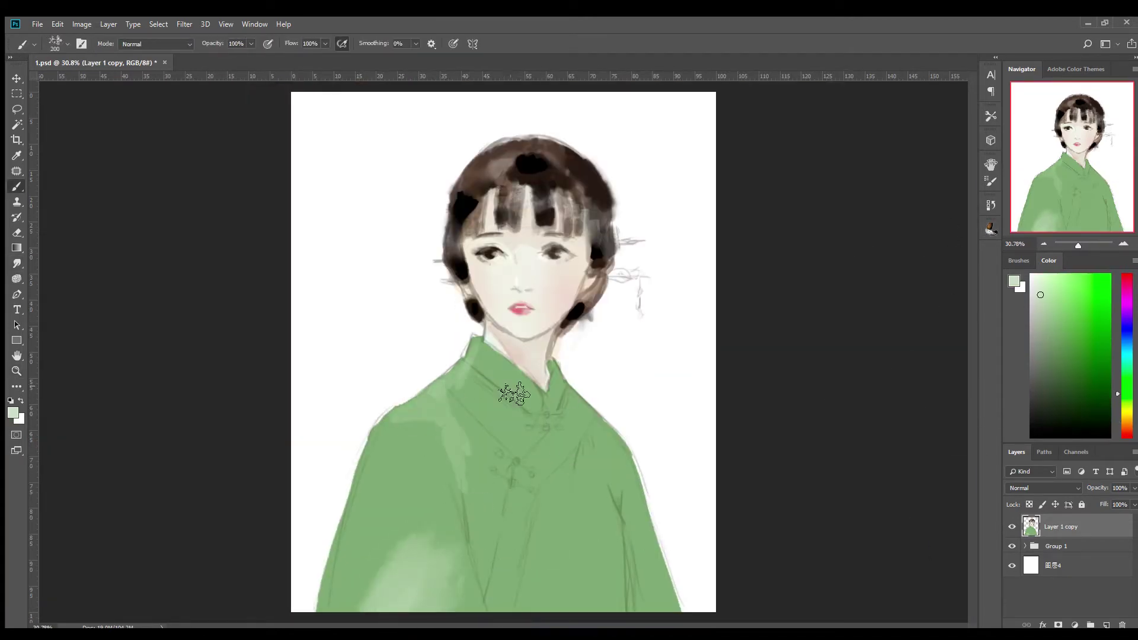
drag(569, 415, 575, 586)
drag(521, 533, 652, 474)
key(r)
key(bracketright)
key(bracketright)
key(bracketright)
drag(449, 396, 463, 439)
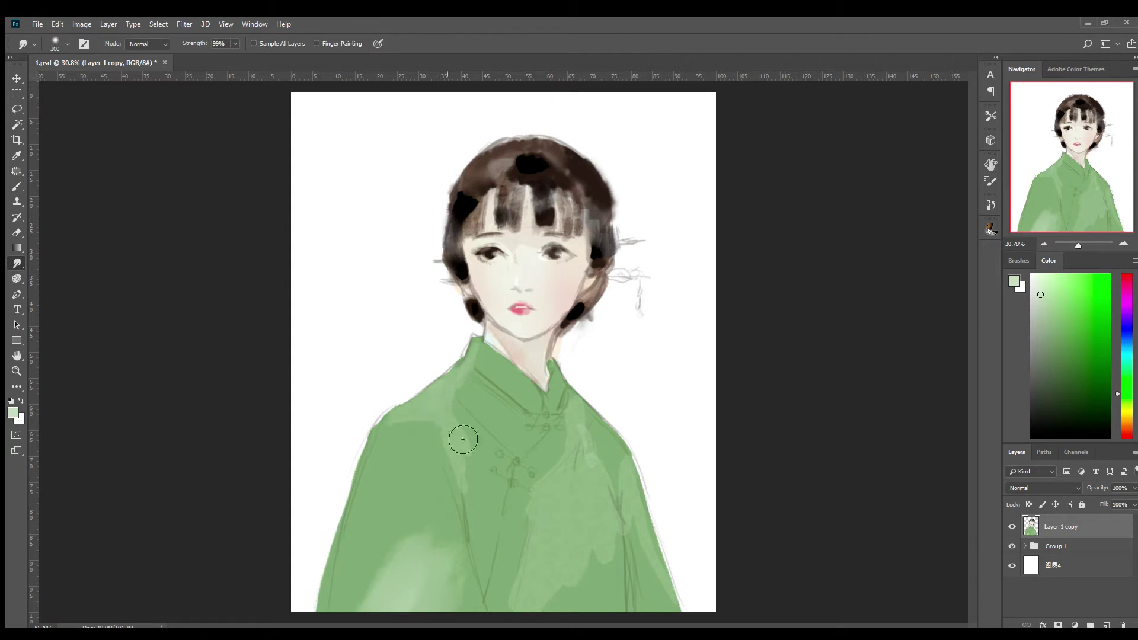
Step: Lay grey-beige strokes across the bangs
key(b)
alt+click(535, 392)
alt+click(533, 356)
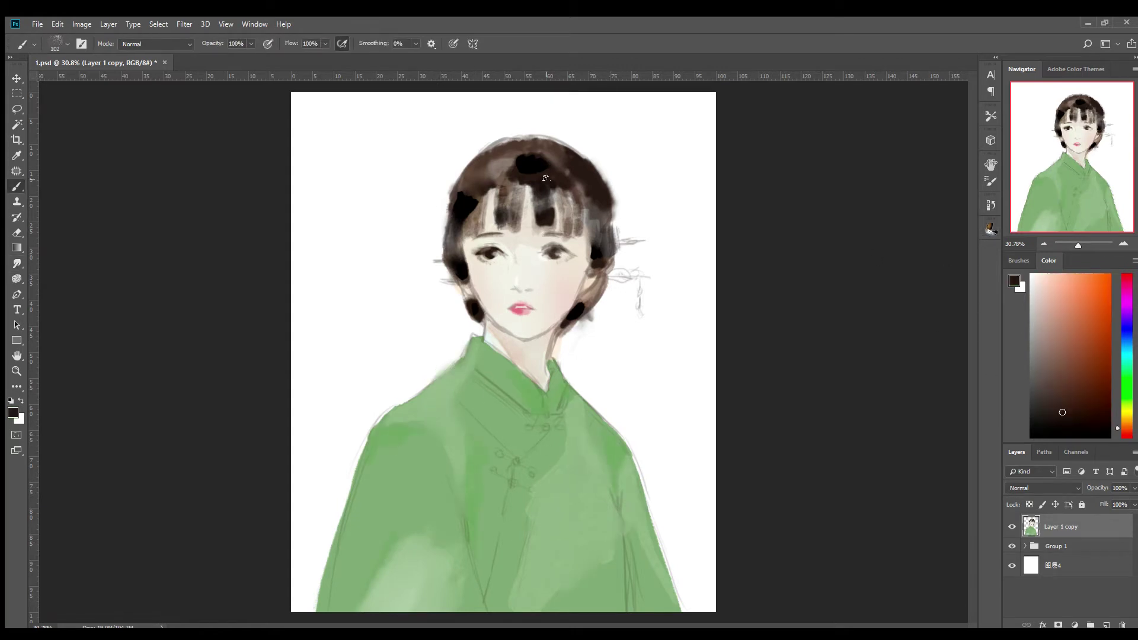
key(bracketleft)
scroll(495, 188, up, 3)
drag(628, 190, 640, 279)
drag(593, 195, 587, 267)
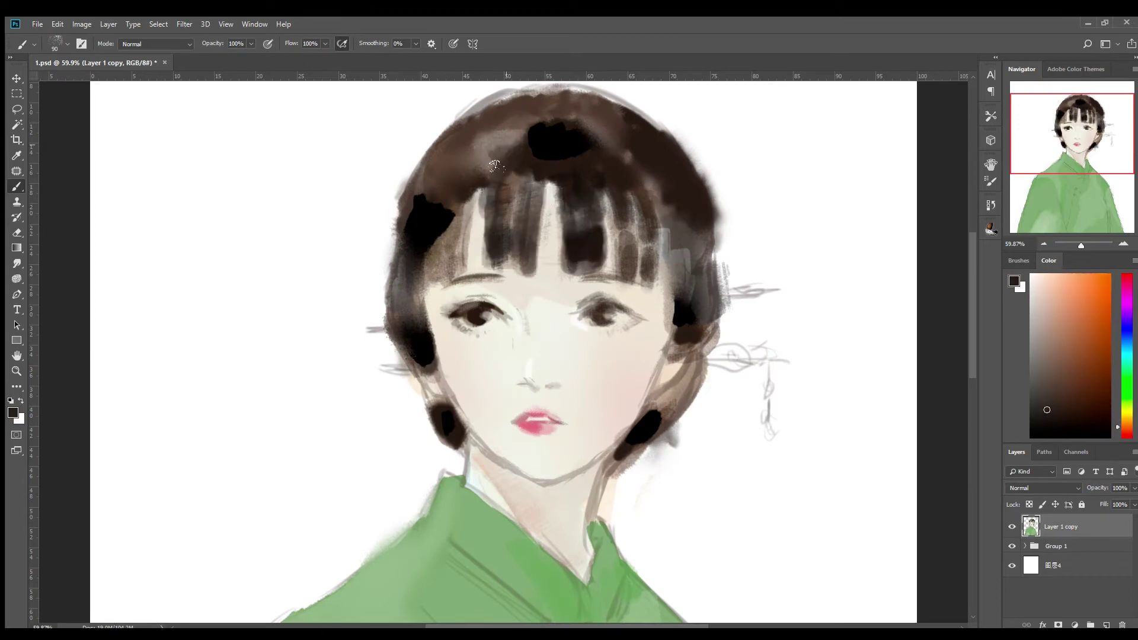
Step: Sample yellow-beige and pale peach skin tones around the eyes with a 35-50 brush
key(bracketleft)
key(bracketleft)
key(bracketleft)
alt+click(468, 331)
alt+click(457, 316)
alt+click(610, 306)
key(bracketleft)
key(bracketleft)
key(bracketleft)
alt+click(620, 300)
key(bracketright)
key(bracketright)
key(bracketright)
Step: Add a faint pink stroke near the nose and sample pale beige from the cheek
alt+click(593, 343)
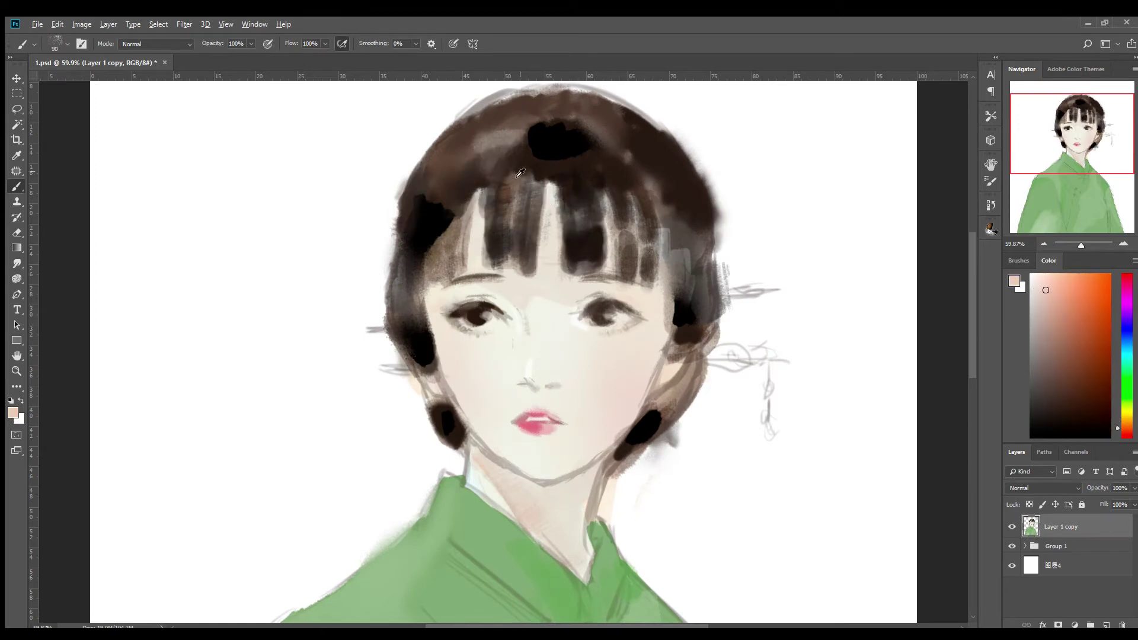
alt+click(540, 374)
click(544, 382)
alt+click(519, 399)
alt+click(529, 397)
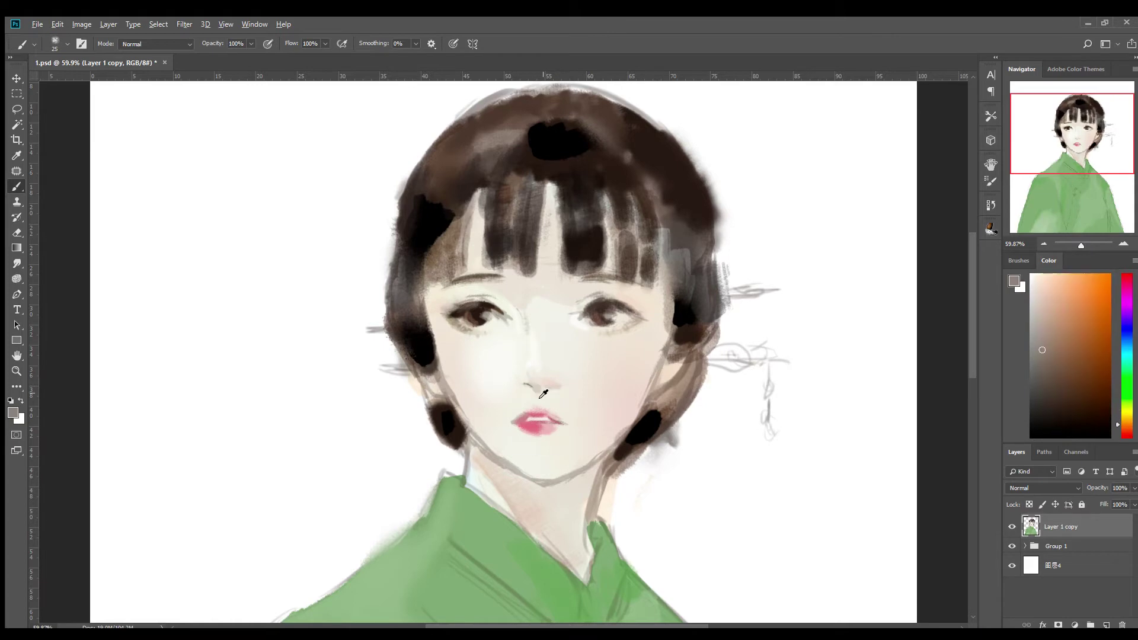
alt+click(556, 403)
Step: Zoom in close on the face and pick pinkish, greyish and near-white tones with a fine brush
scroll(587, 374, down, 2)
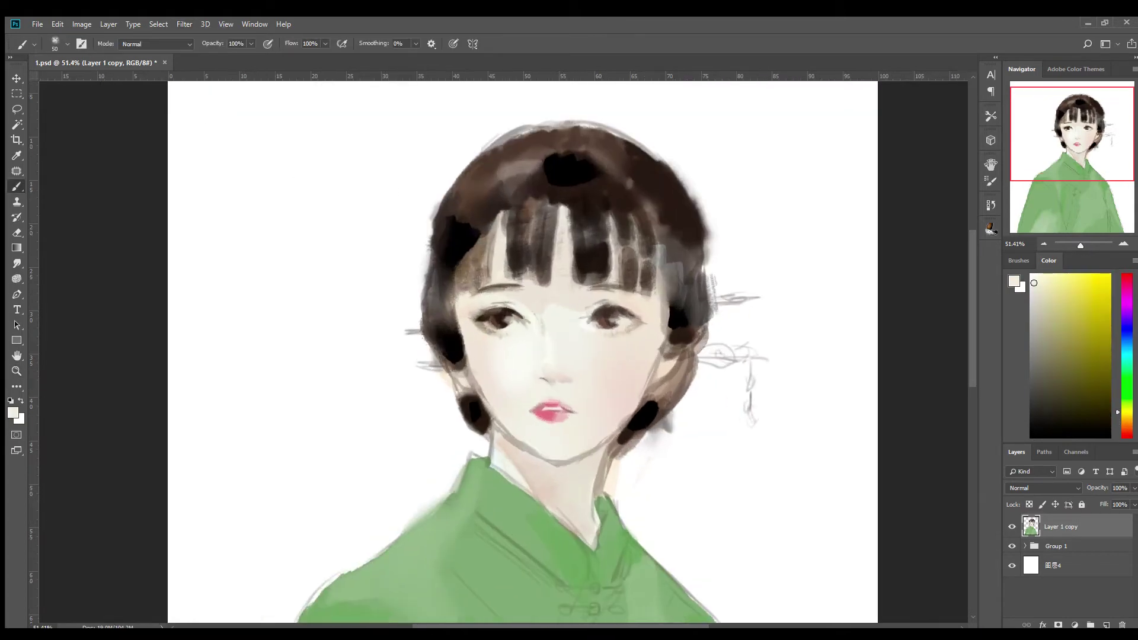
scroll(745, 318, down, 3)
key(z)
drag(242, 185, 984, 243)
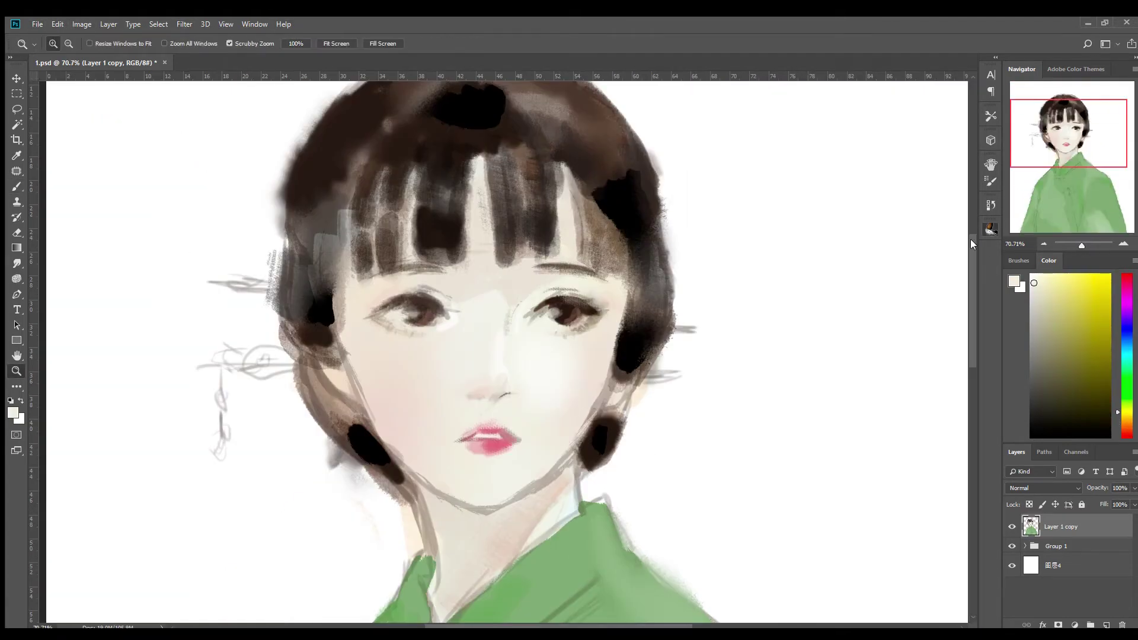
key(b)
alt+click(489, 402)
key(bracketleft)
key(bracketleft)
key(bracketleft)
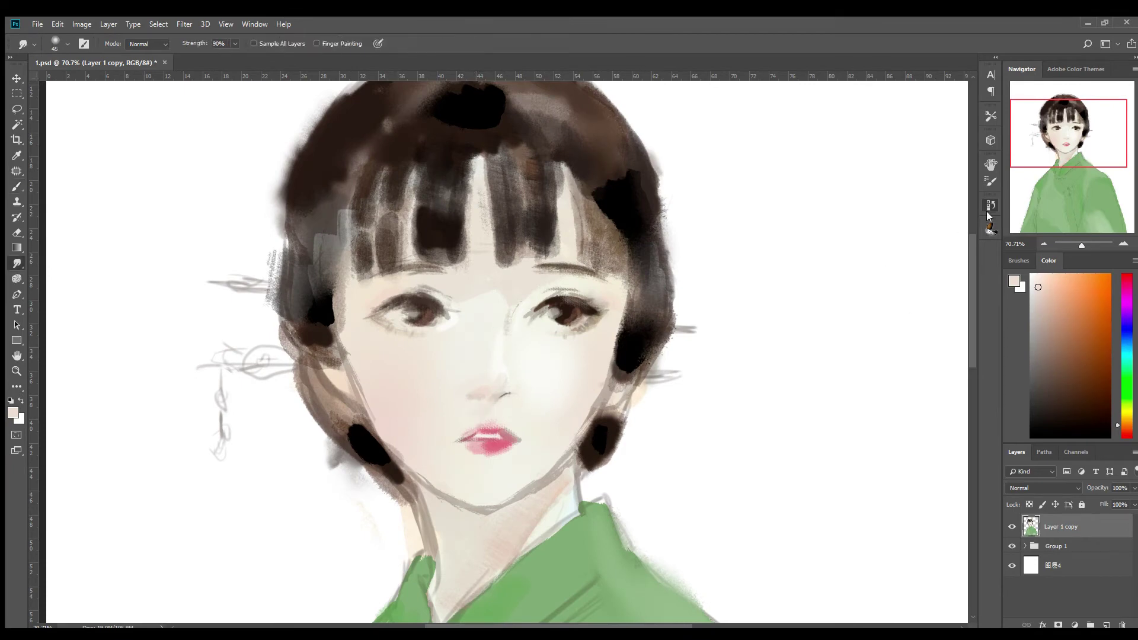
alt+click(473, 394)
alt+click(490, 404)
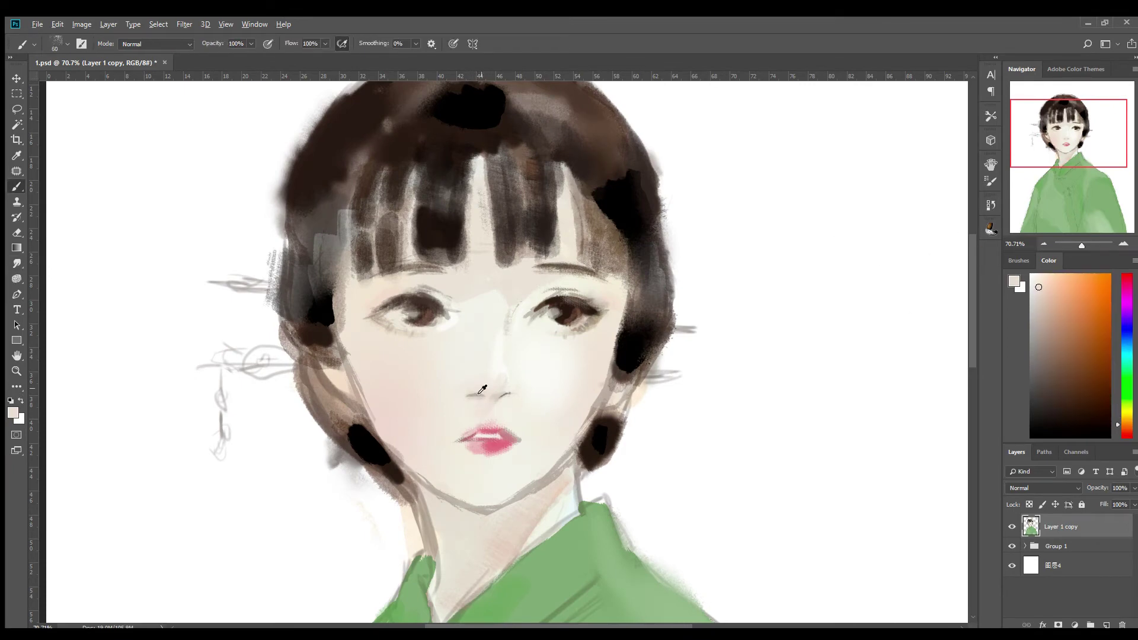
Step: Sample near-white skin, zoom out to the whole portrait, then zoom back in on the eye
scroll(522, 356, down, 2)
key(bracketleft)
key(bracketleft)
alt+click(542, 319)
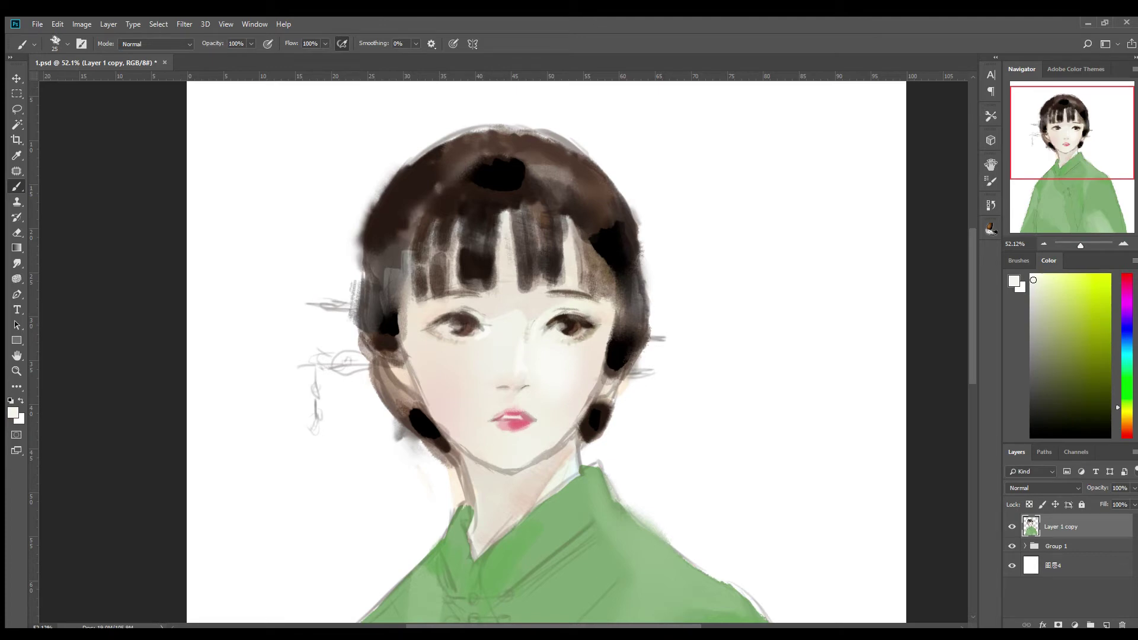
key(z)
scroll(831, 173, down, 2)
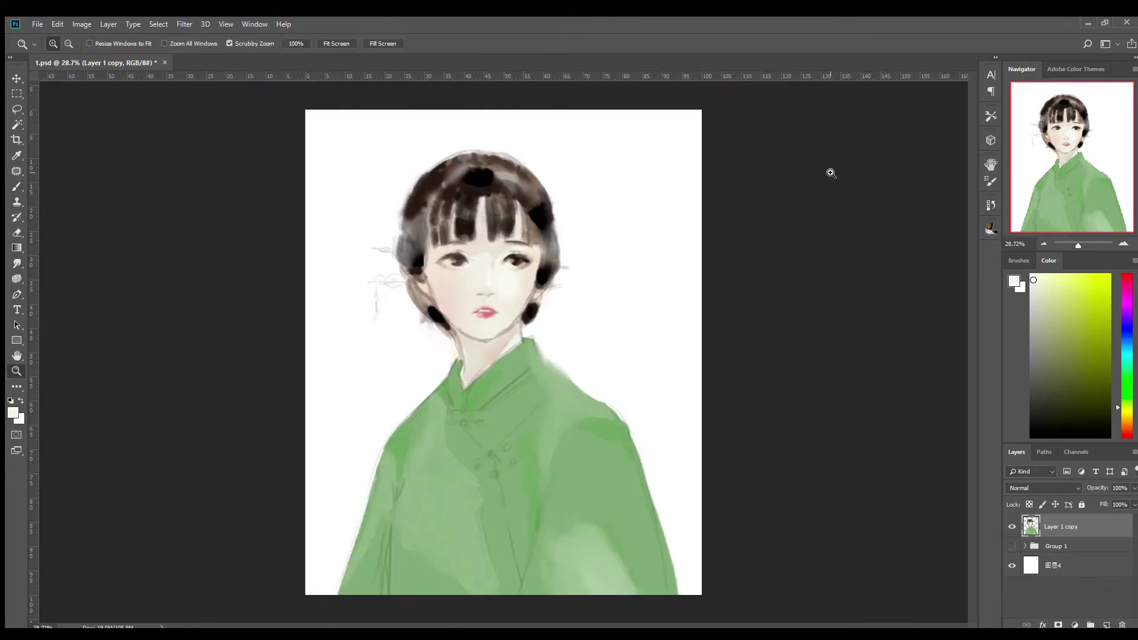
key(b)
key(ctrl+plus)
key(ctrl+plus)
alt+click(535, 334)
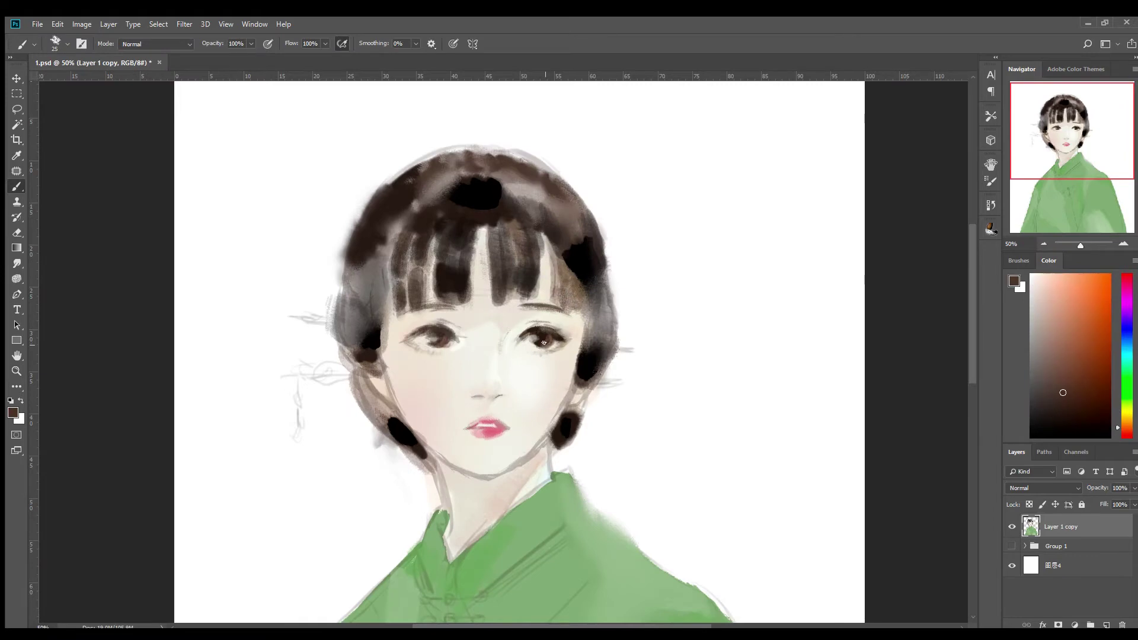
Step: Add a new layer above Layer 1 copy and mirror the canvas horizontally
alt+click(434, 327)
key(ctrl+shift+alt+n)
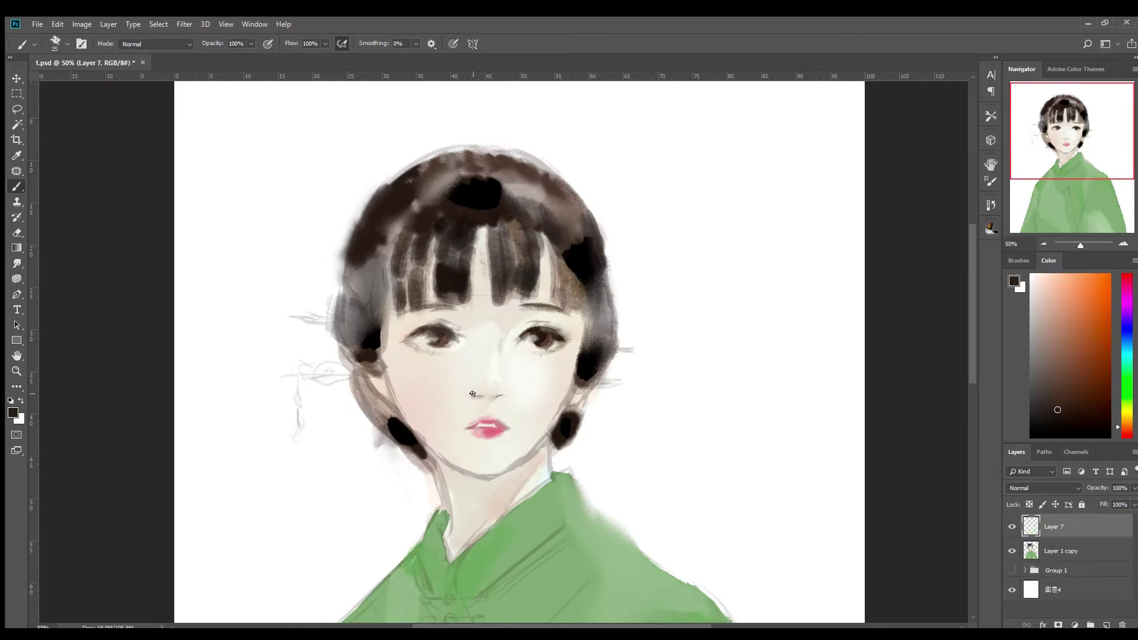
key(h)
alt+click(625, 347)
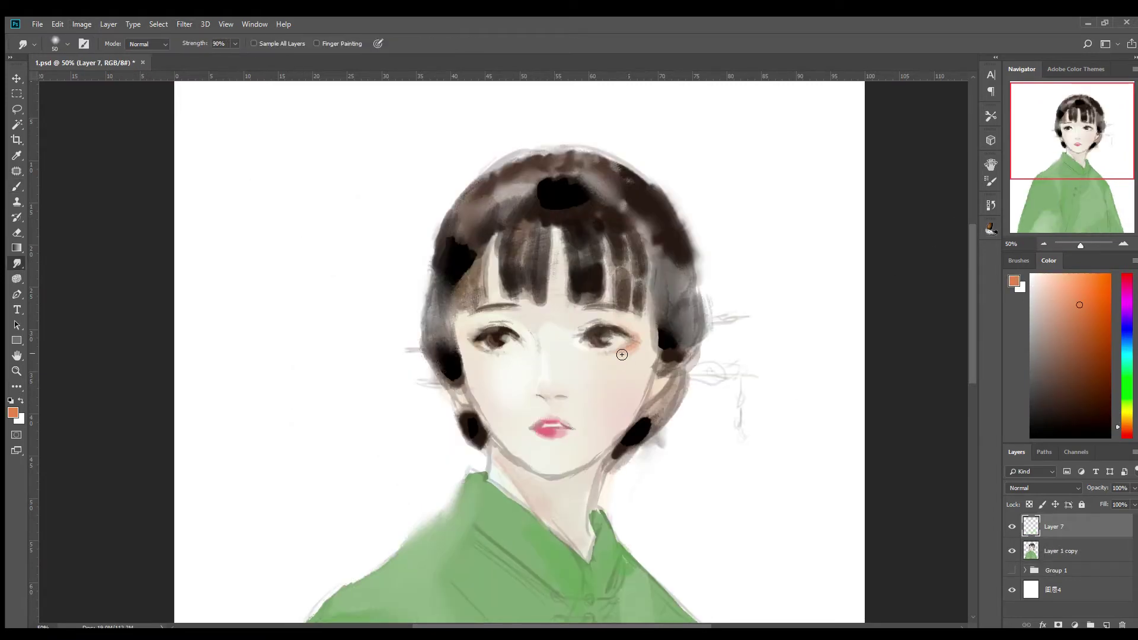
alt+click(575, 320)
alt+click(508, 400)
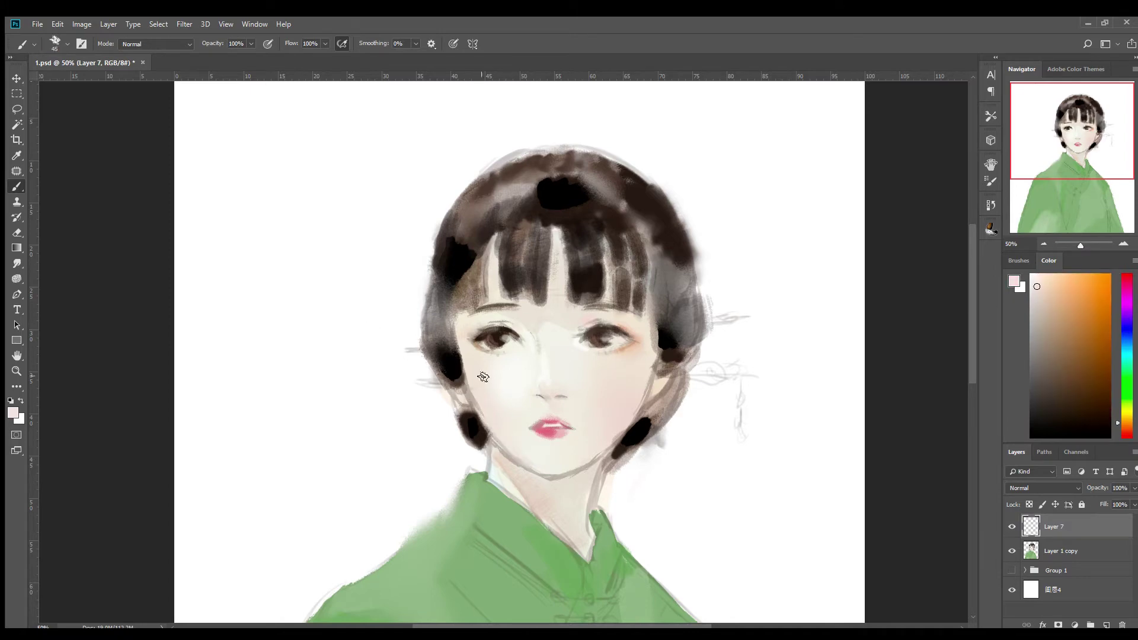
Step: Sample iris brown and skin tones, then paint the lips a more saturated red
alt+click(496, 327)
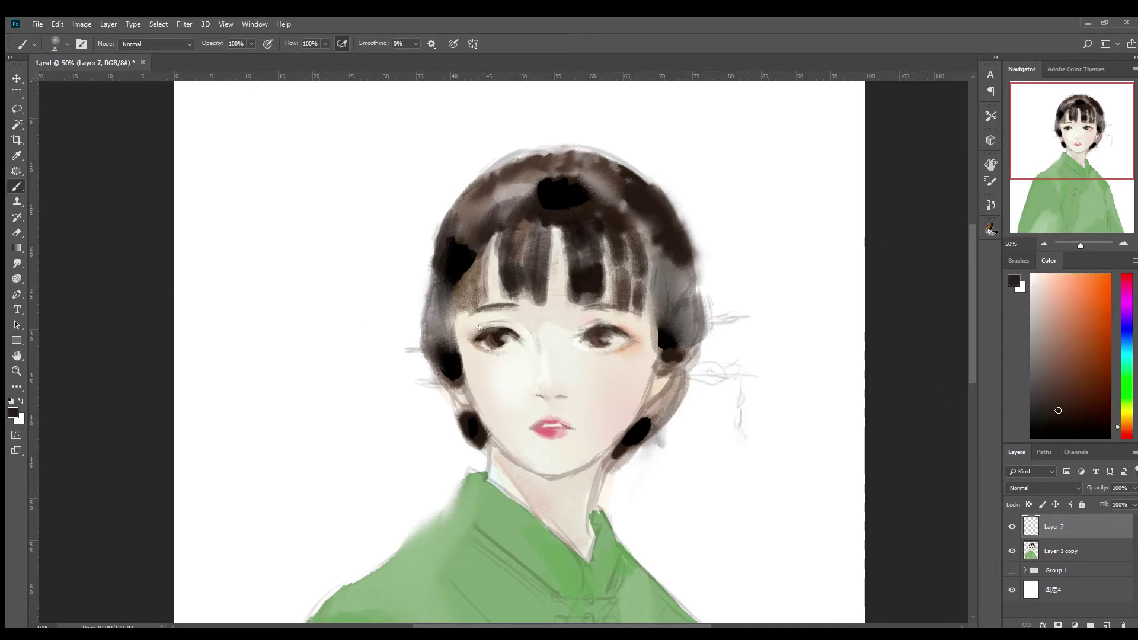
key(bracketright)
alt+click(491, 346)
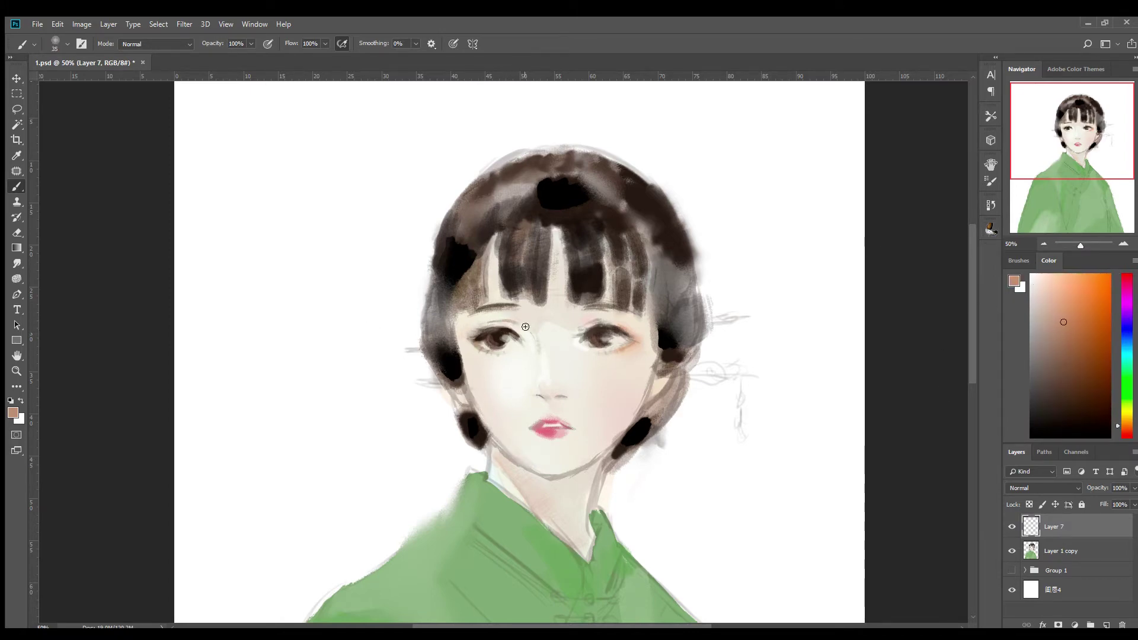
alt+click(547, 341)
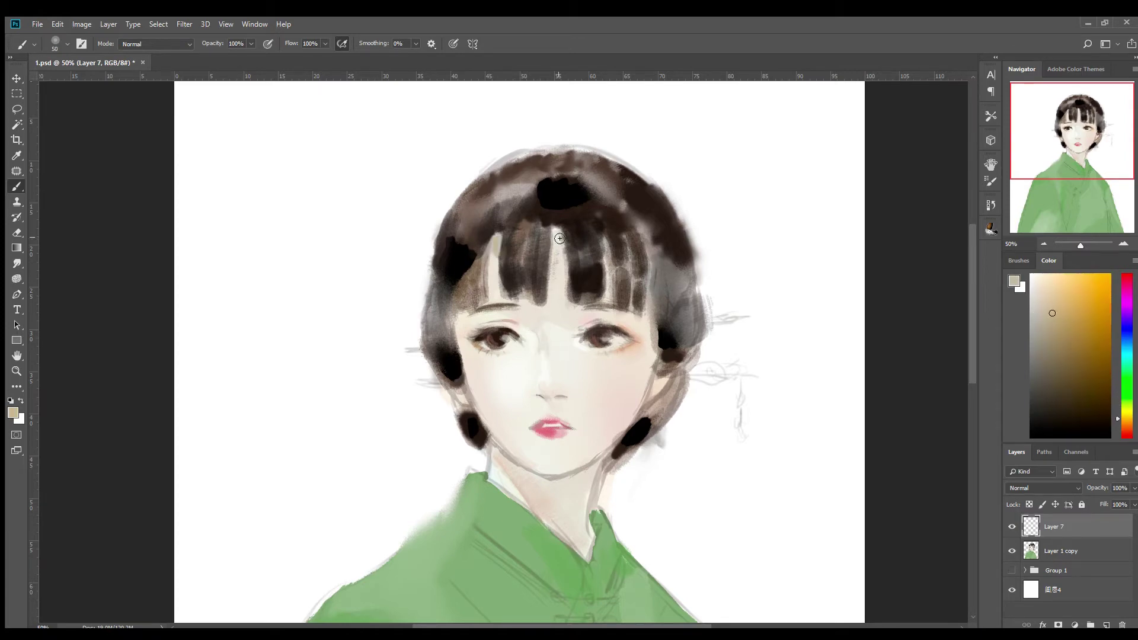
alt+click(556, 261)
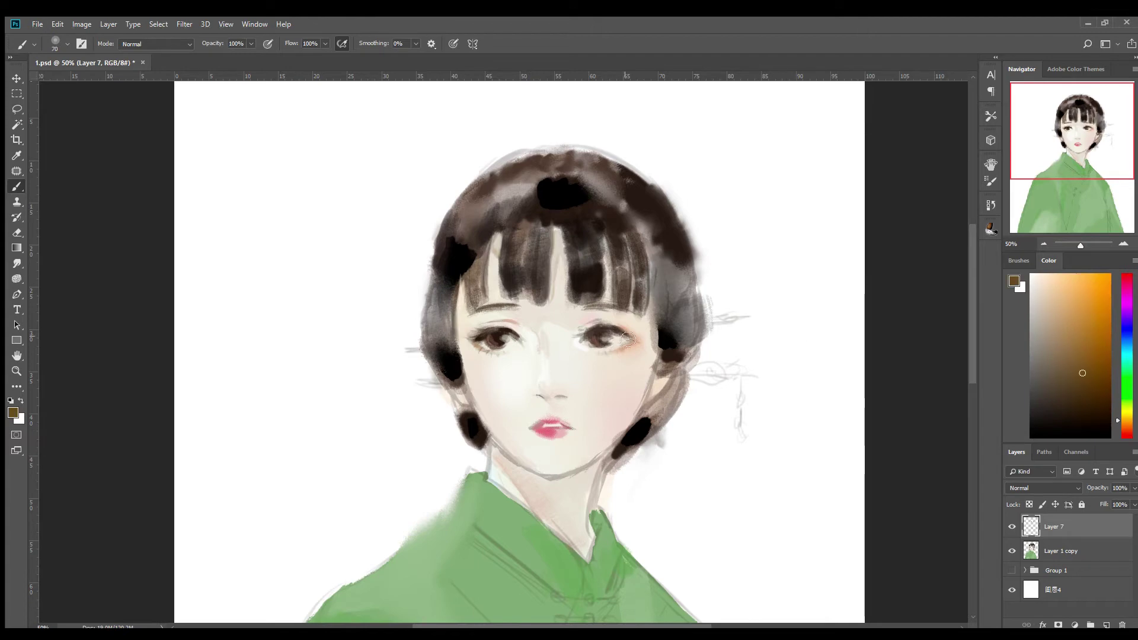
alt+click(545, 441)
drag(547, 428, 557, 430)
Step: Add a white highlight on the upper lip with a fine brush
alt+click(552, 432)
key(bracketleft)
key(bracketleft)
key(bracketleft)
alt+click(846, 242)
drag(544, 425, 563, 425)
alt+click(566, 426)
key(bracketright)
key(bracketright)
key(bracketright)
key(bracketright)
key(bracketright)
alt+click(516, 422)
Step: Clip Layer 7 to Layer 1 copy and set a fine brush tip
key(ctrl+alt+g)
alt+click(664, 421)
key(bracketleft)
key(bracketleft)
key(bracketleft)
scroll(771, 475, down, 5)
Step: On Layer 1 copy, deselect the clothing, reset colours and sample the dark hair tone
click(1084, 551)
key(ctrl+0)
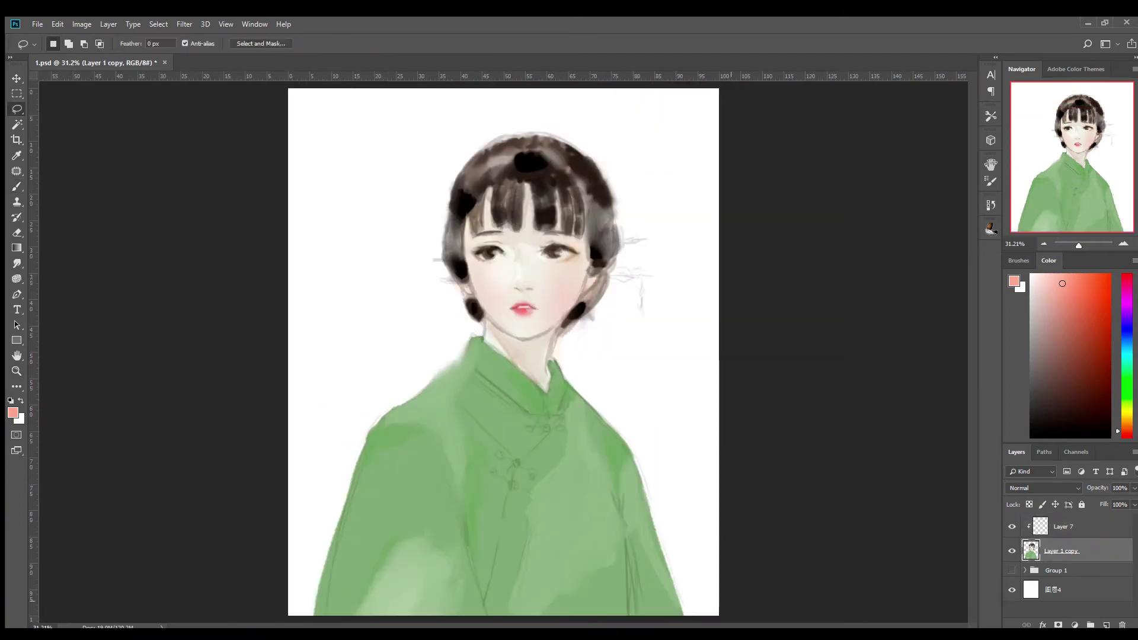
key(i)
key(ctrl+d)
key(b)
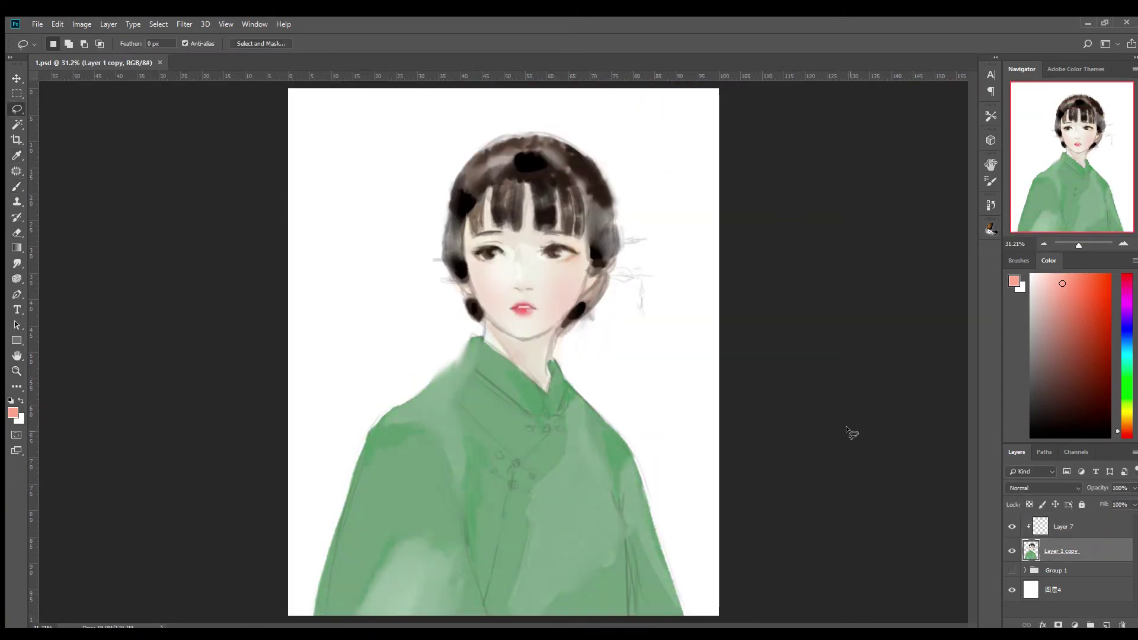
key(d)
alt+click(461, 232)
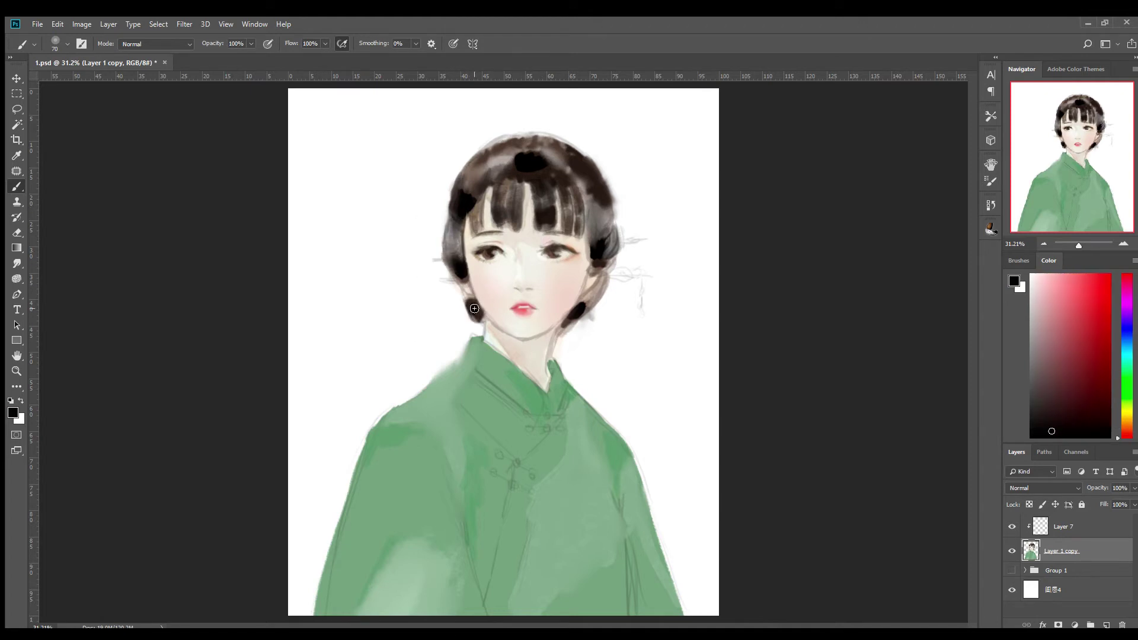
Step: Shade around the eyes with sampled tan and light beige tones at a smaller brush
alt+click(574, 338)
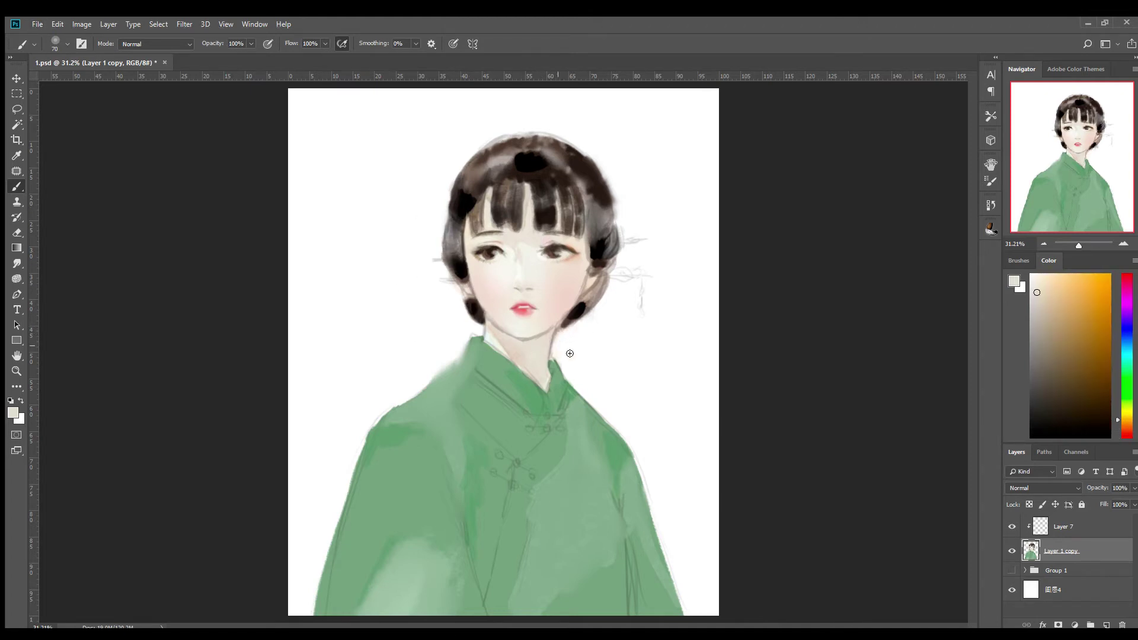
key(bracketright)
key(bracketright)
key(bracketright)
alt+click(579, 253)
key(bracketleft)
key(bracketleft)
key(bracketleft)
scroll(570, 253, up, 2)
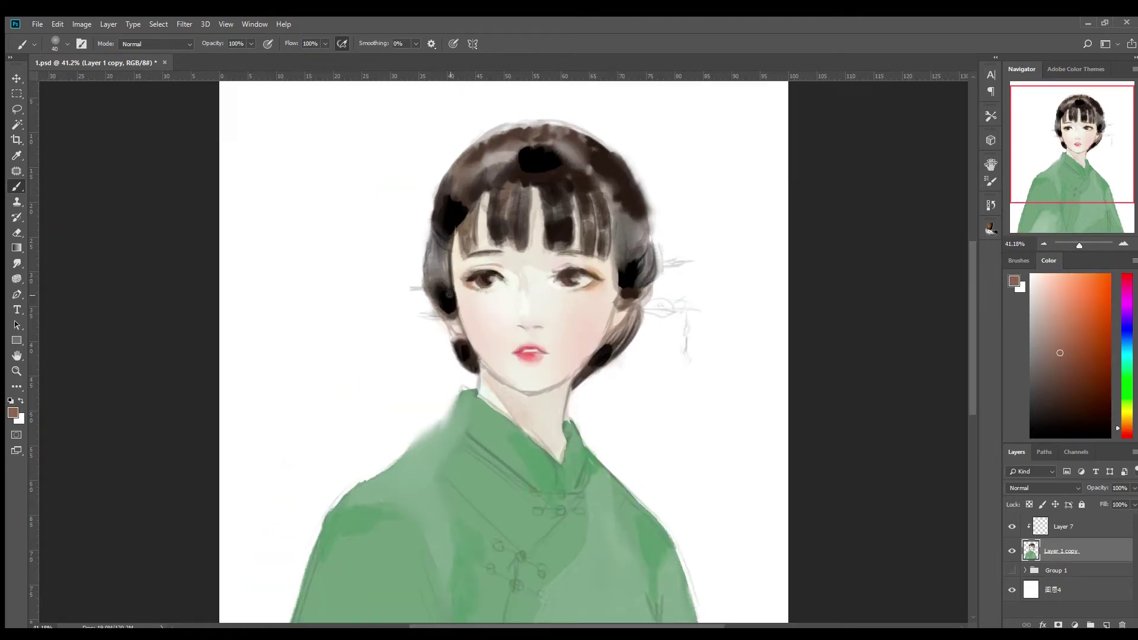
alt+click(498, 283)
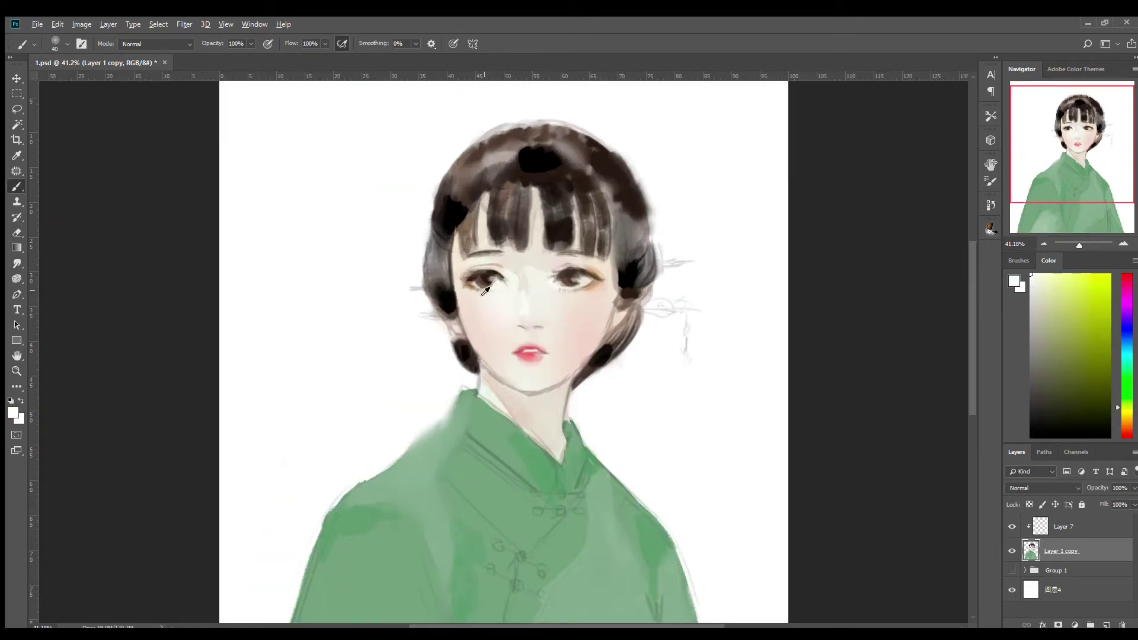
alt+click(487, 288)
alt+click(621, 290)
alt+click(603, 287)
Step: Smudge the eye shading softly, then return to Layer 7 with a slightly larger brush
key(r)
key(b)
alt+click(554, 262)
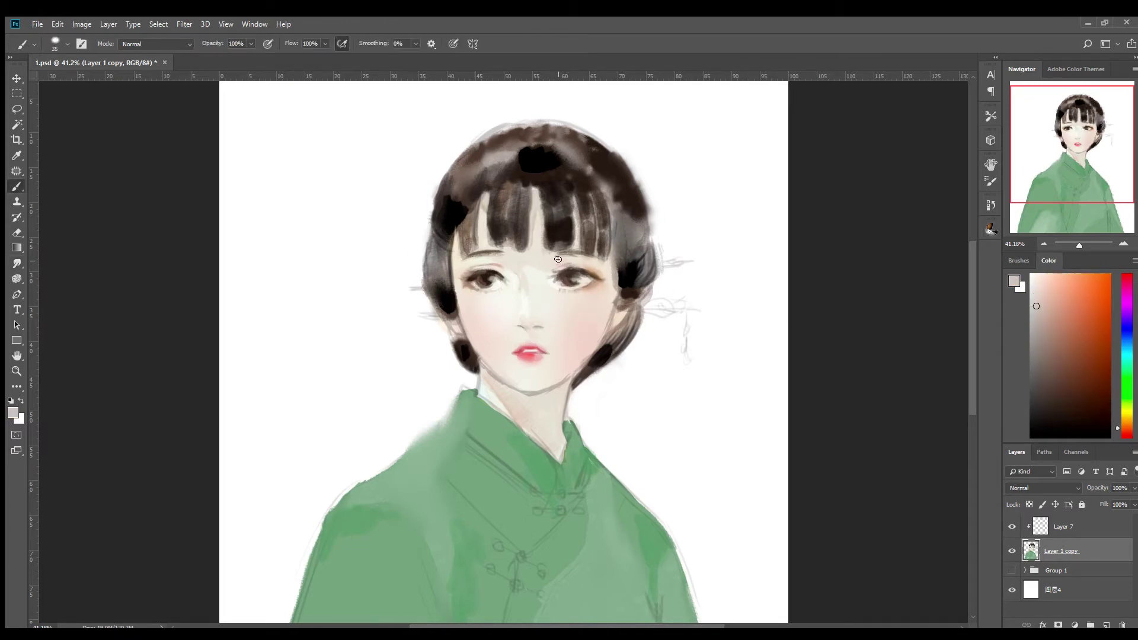
key(alt+bracketright)
key(bracketright)
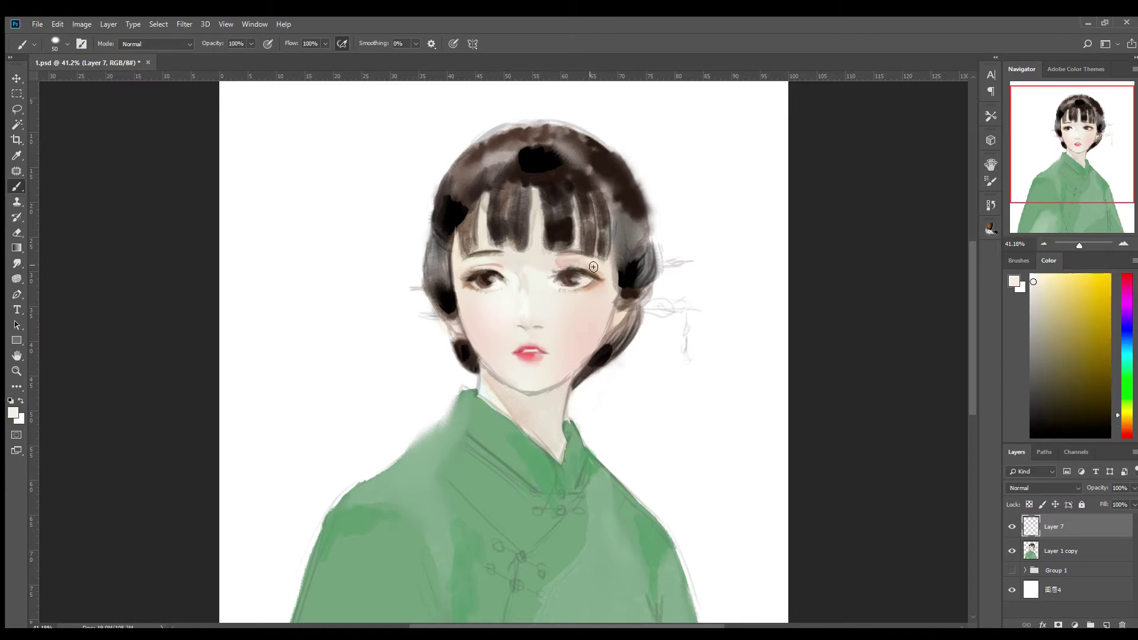
Step: Refine the face with sampled tan, light skin and near-white tones around the eyes
alt+click(600, 295)
key(bracketright)
key(bracketright)
key(bracketright)
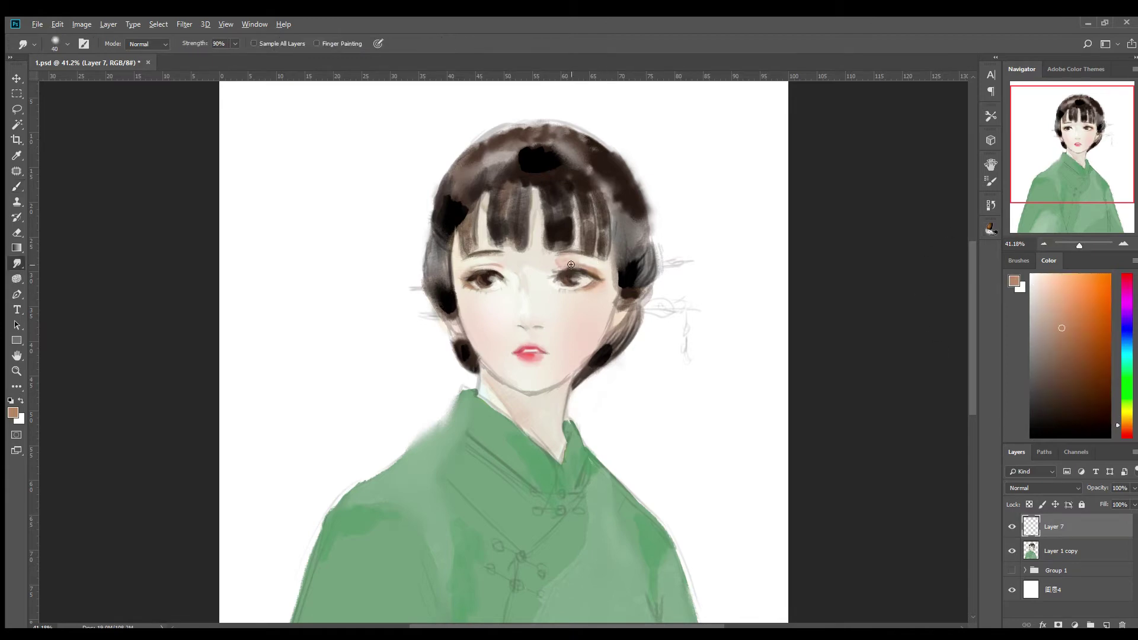
key(d)
alt+click(618, 240)
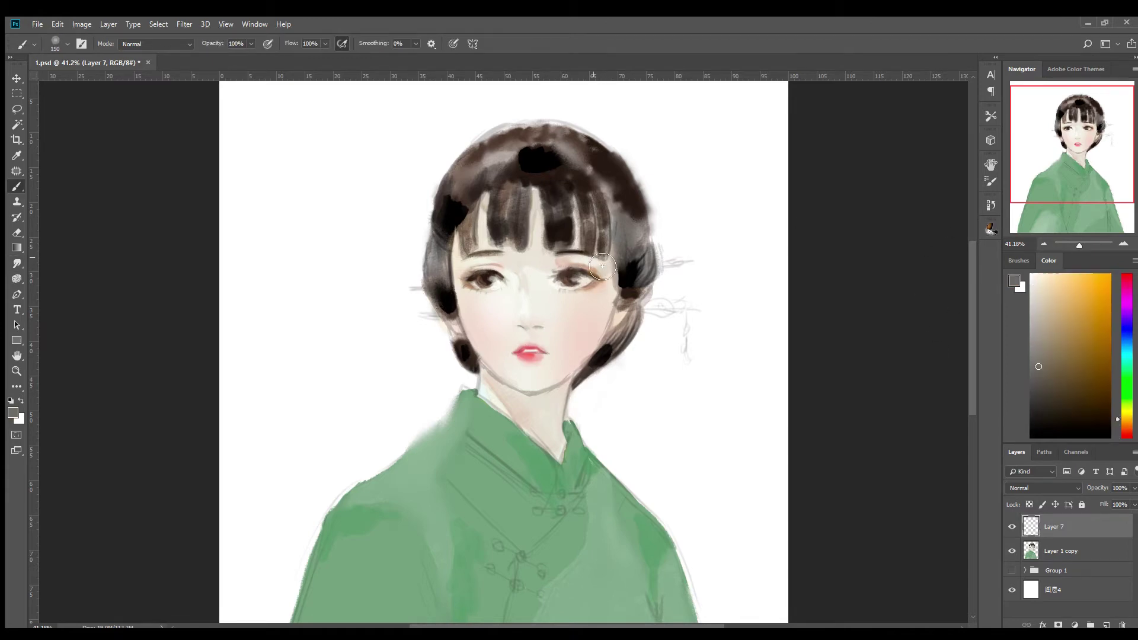
key(bracketleft)
key(bracketleft)
key(bracketleft)
alt+click(608, 268)
alt+click(605, 256)
key(bracketleft)
alt+click(550, 283)
alt+click(496, 262)
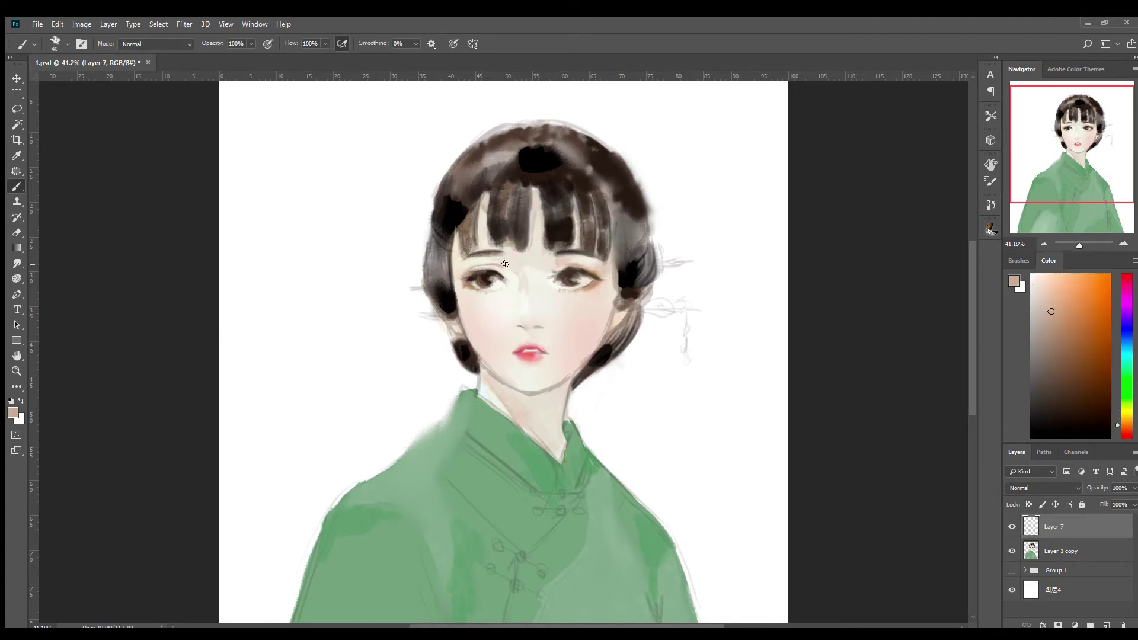
alt+click(583, 275)
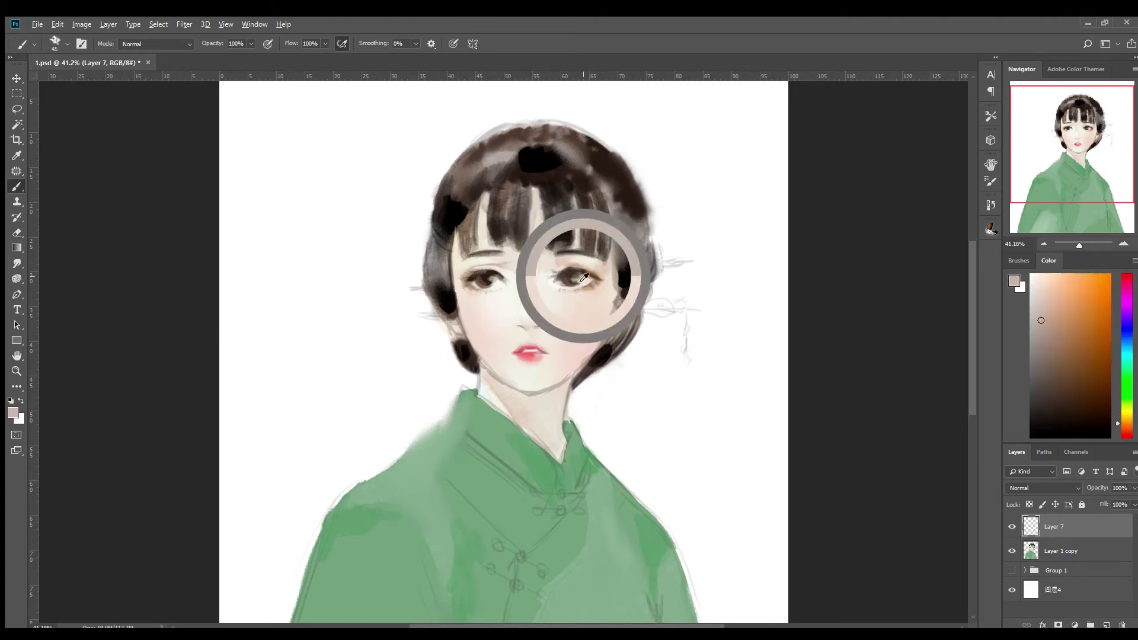
Step: Sample dark hair and tan skin colours and dab dark paint onto the hair
key(bracketright)
key(bracketright)
key(bracketright)
alt+click(452, 244)
alt+click(470, 204)
key(bracketleft)
key(bracketleft)
key(bracketleft)
alt+click(495, 378)
alt+click(613, 296)
key(bracketright)
key(bracketright)
key(bracketright)
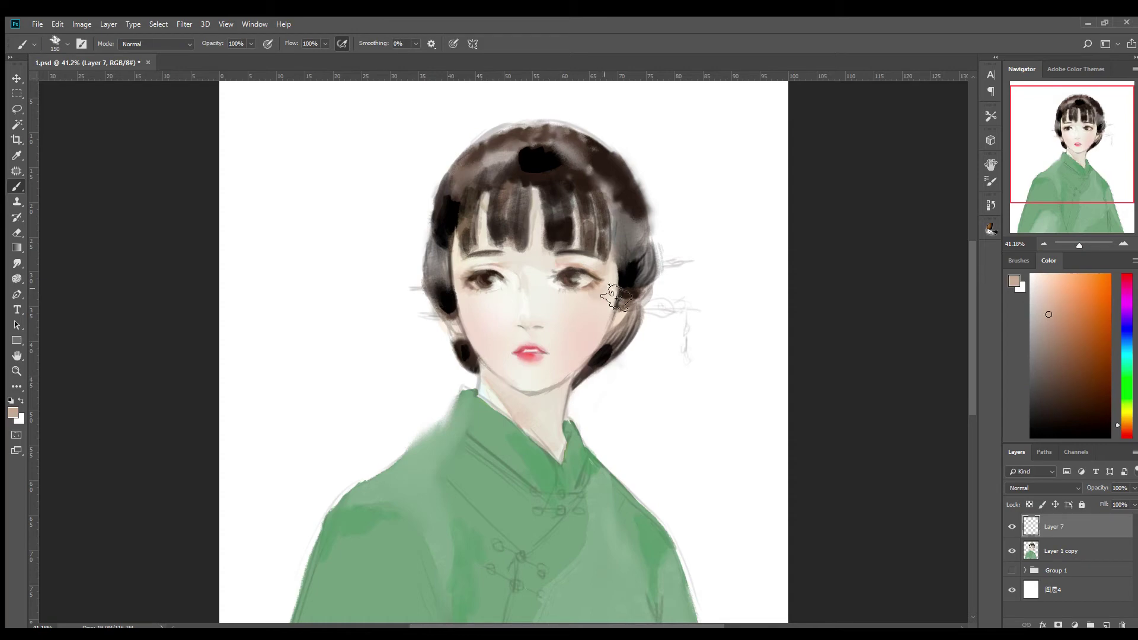
key(bracketleft)
alt+click(458, 344)
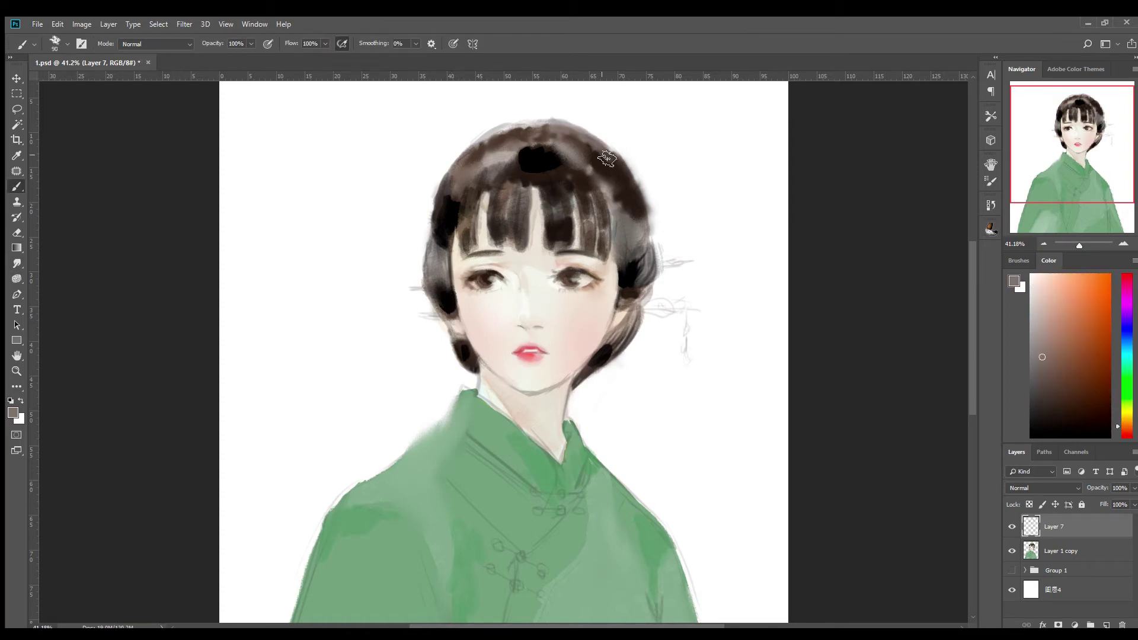
click(563, 240)
Step: Touch up the lips, pale and pinker skin, and the dark brown cheek-edge hair
alt+click(529, 354)
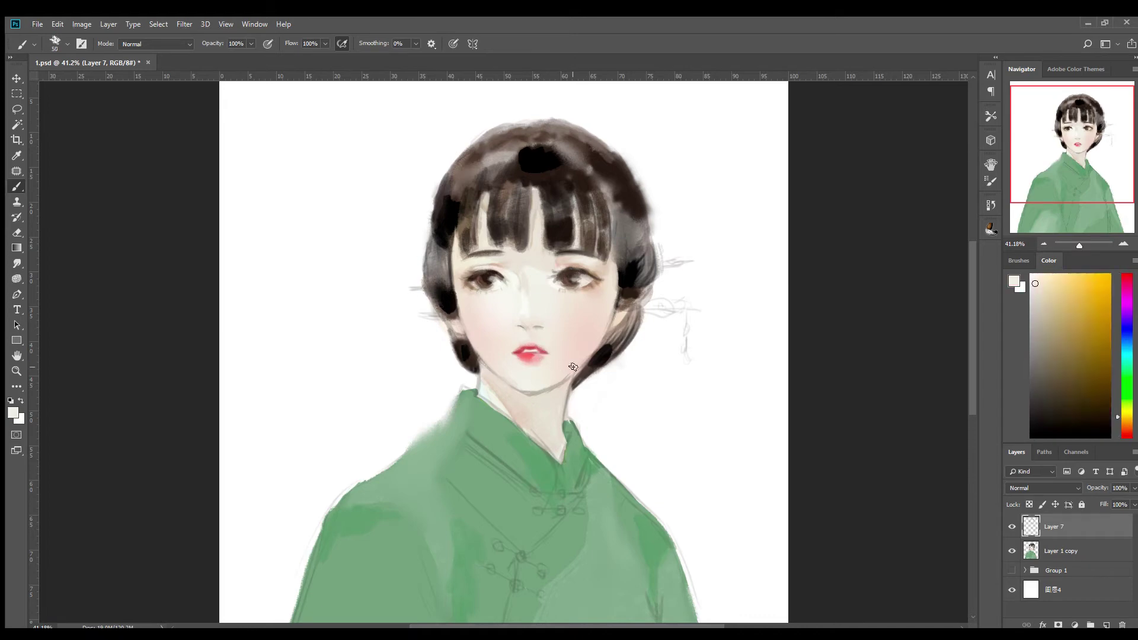
alt+click(552, 274)
key(bracketleft)
key(bracketright)
key(bracketright)
alt+click(547, 394)
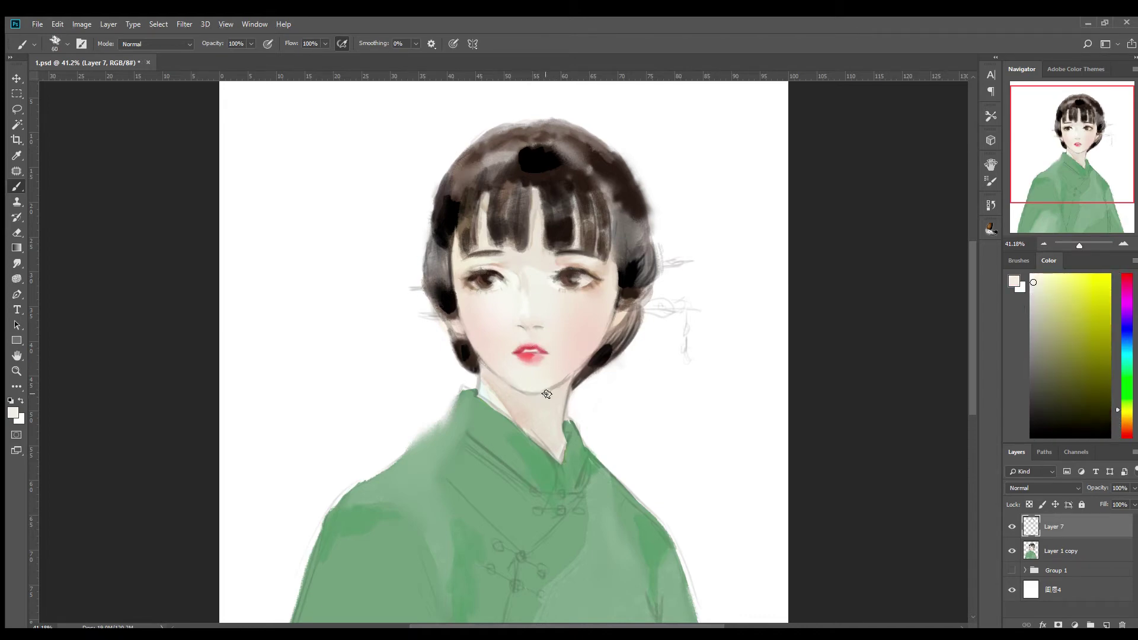
alt+click(575, 367)
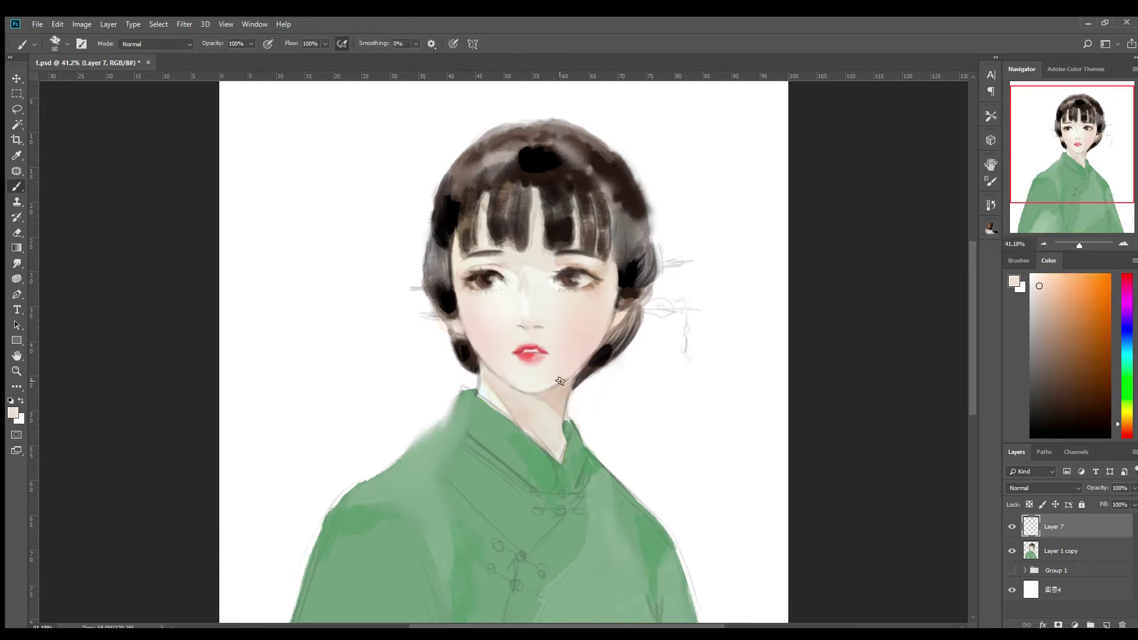
alt+click(617, 314)
key(bracketleft)
key(bracketleft)
key(bracketleft)
alt+click(622, 338)
key(bracketright)
key(bracketright)
key(bracketright)
Step: Zoom out and paint a broad black band along the collar with a 200 brush
alt+click(448, 192)
key(ctrl+minus)
key(ctrl+minus)
key(bracketright)
key(bracketright)
key(bracketright)
mouse_move(452, 373)
mouse_down()
mouse_move(523, 422)
mouse_move(529, 446)
mouse_up()
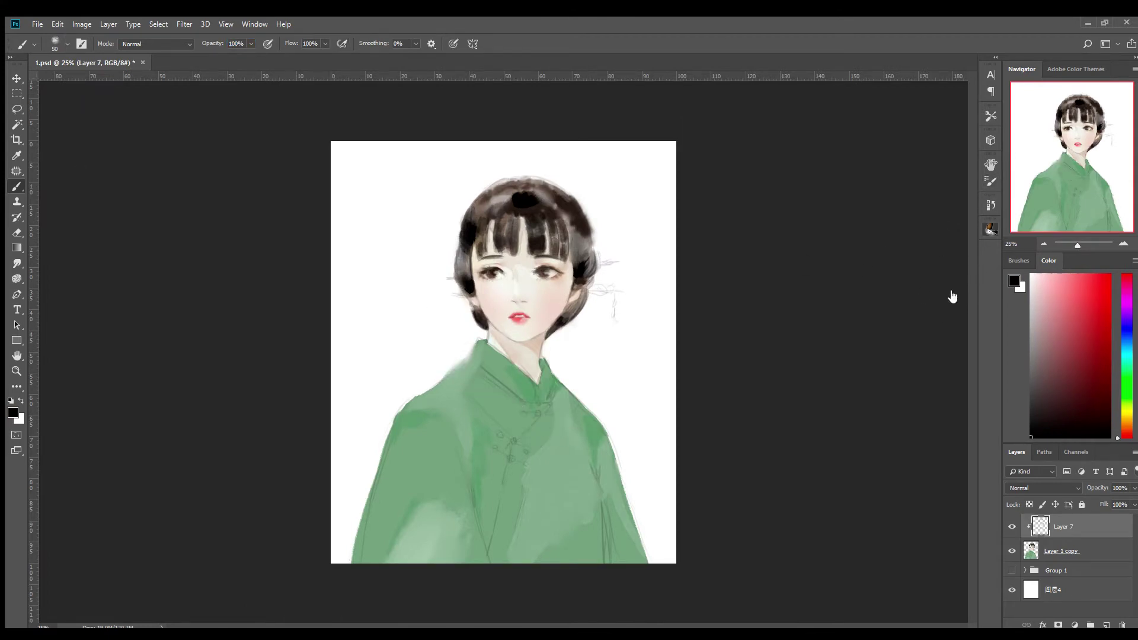
key(shift+b)
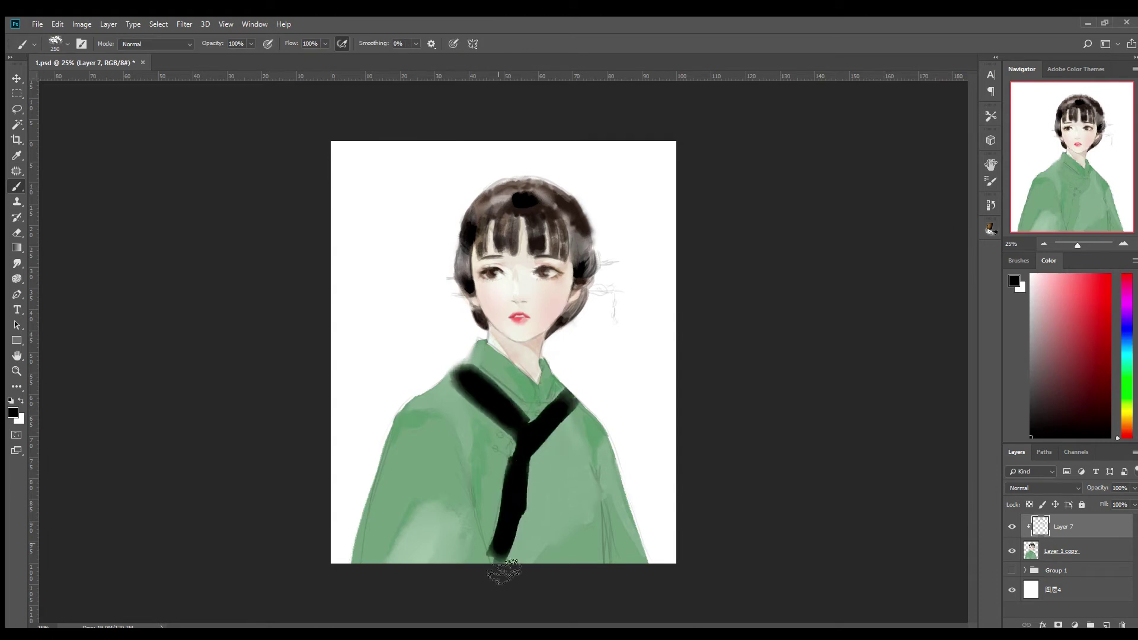
Step: Blend the black collar band into dark green and start white strokes along the left shoulder
drag(467, 376, 578, 416)
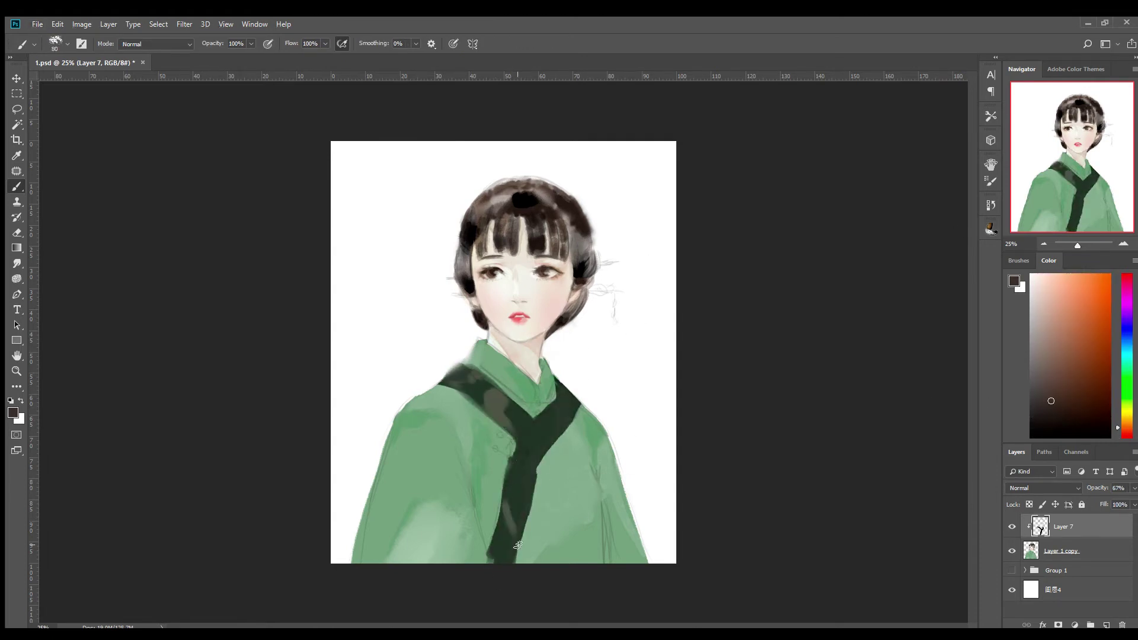
drag(428, 471, 471, 451)
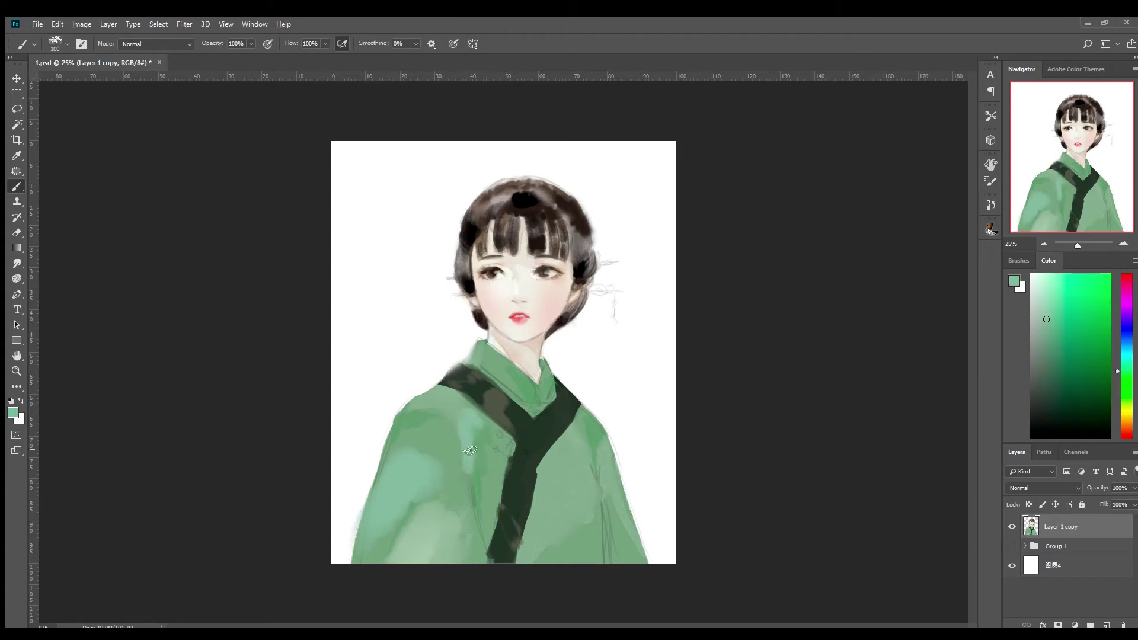
drag(465, 362, 444, 374)
alt+click(537, 390)
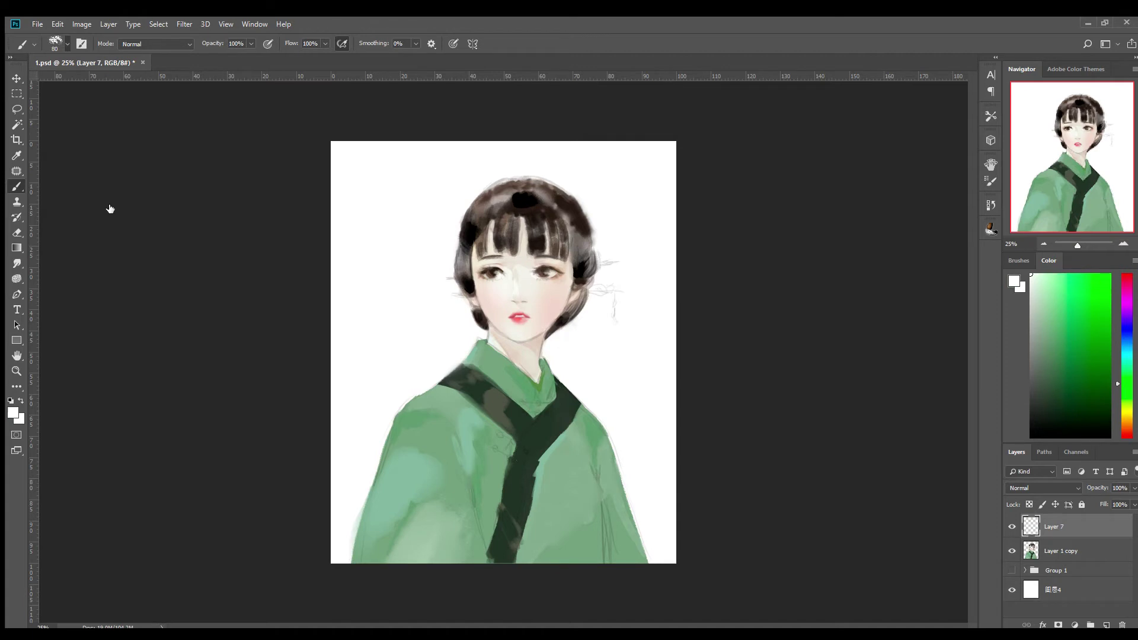
mouse_move(442, 386)
mouse_down()
mouse_move(396, 422)
mouse_move(493, 441)
mouse_up()
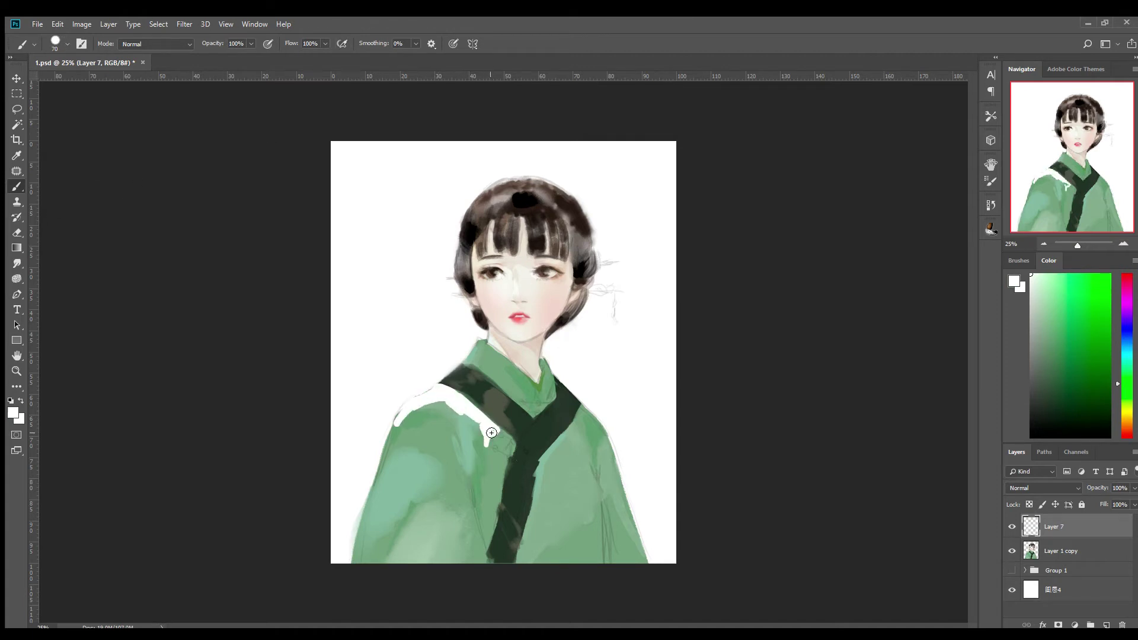
Step: Zoom in and fill the left shoulder beside the collar with white shapes
key(e)
key(b)
mouse_move(479, 459)
mouse_down()
mouse_move(472, 438)
mouse_move(391, 456)
mouse_up()
key(ctrl+plus)
key(bracketright)
key(bracketright)
mouse_move(475, 341)
mouse_down()
mouse_move(545, 350)
mouse_move(480, 397)
mouse_up()
mouse_move(487, 262)
mouse_down()
mouse_move(500, 287)
mouse_move(455, 343)
mouse_up()
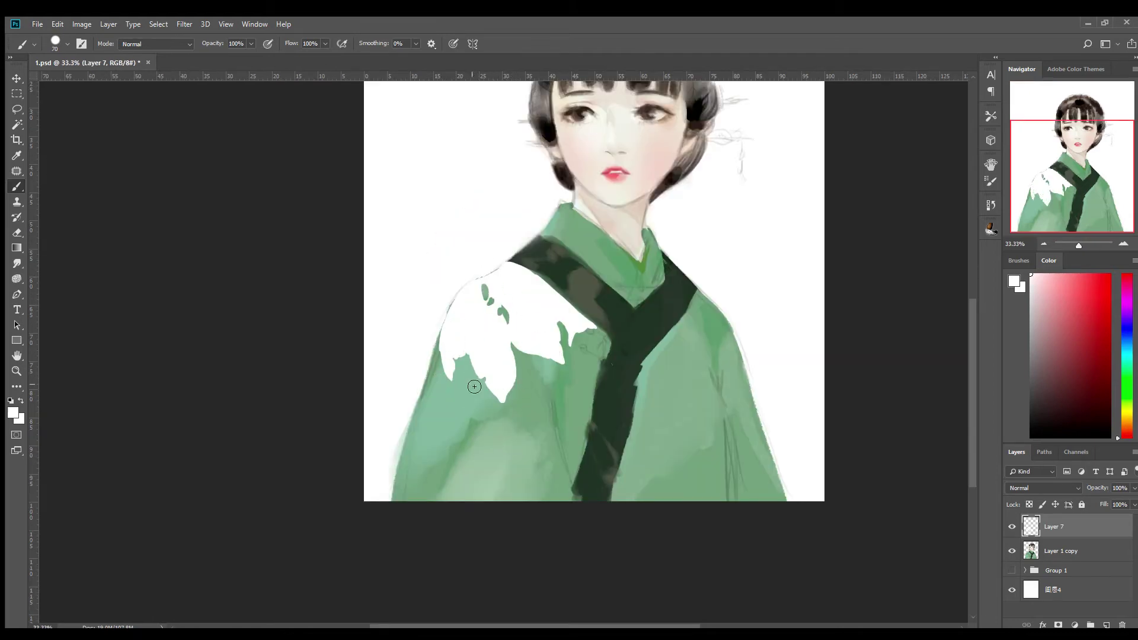
Step: Draw white branching lines down the sleeve and fill the lower sleeve white on Layer 7
mouse_move(455, 372)
mouse_down()
mouse_move(489, 463)
mouse_move(415, 408)
mouse_up()
drag(489, 463, 525, 456)
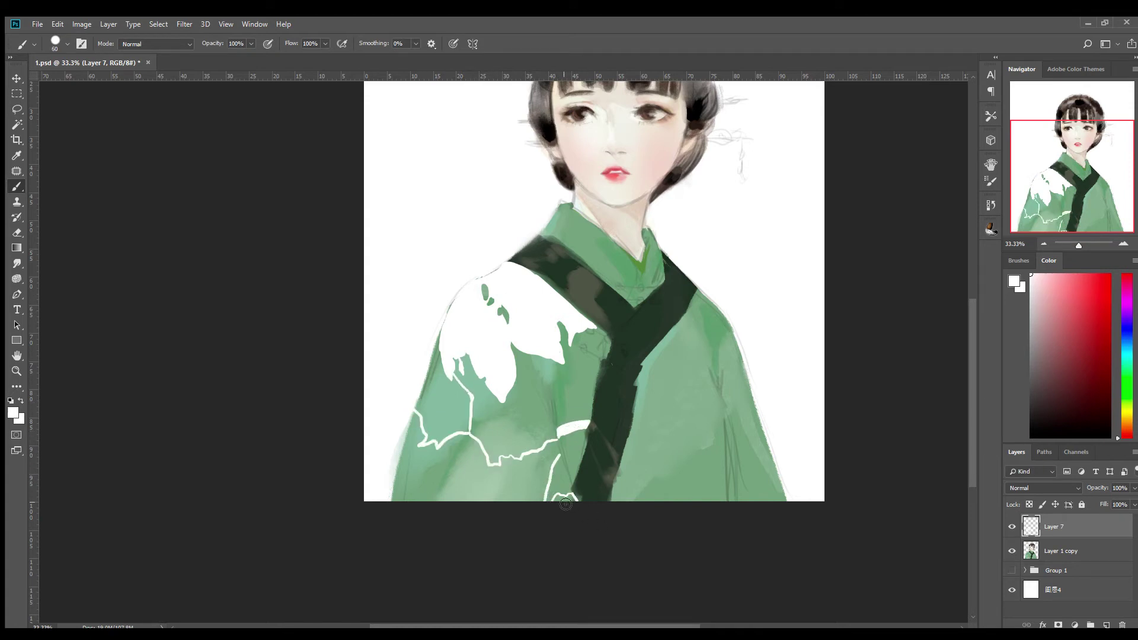
drag(560, 442, 525, 498)
key(alt+bracketleft)
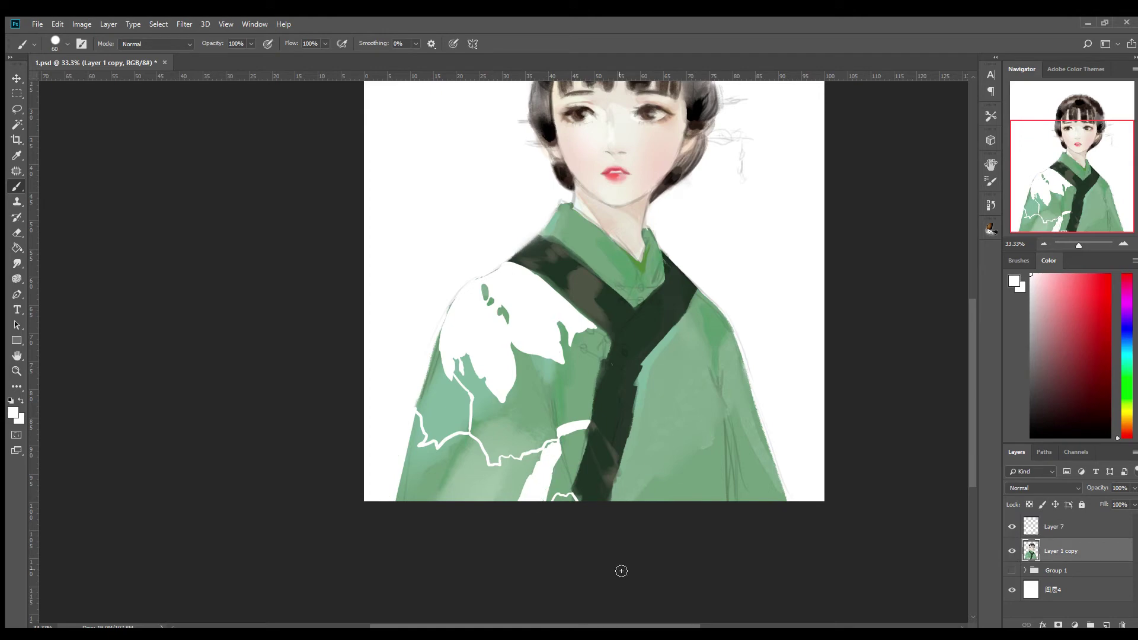
key(alt+bracketright)
drag(473, 404, 444, 450)
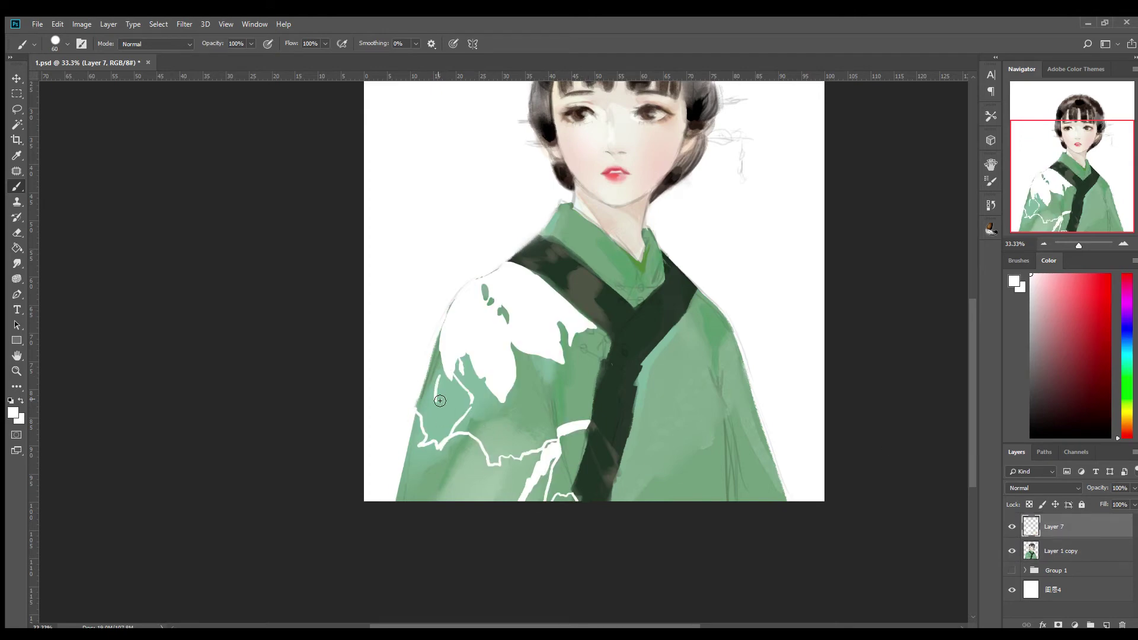
mouse_move(425, 438)
mouse_down()
mouse_move(415, 437)
mouse_move(570, 502)
mouse_move(501, 438)
mouse_up()
Step: Outline the white sleeve shapes, then resample peach and light skin tones near the eyes
key(bracketleft)
key(bracketleft)
key(bracketleft)
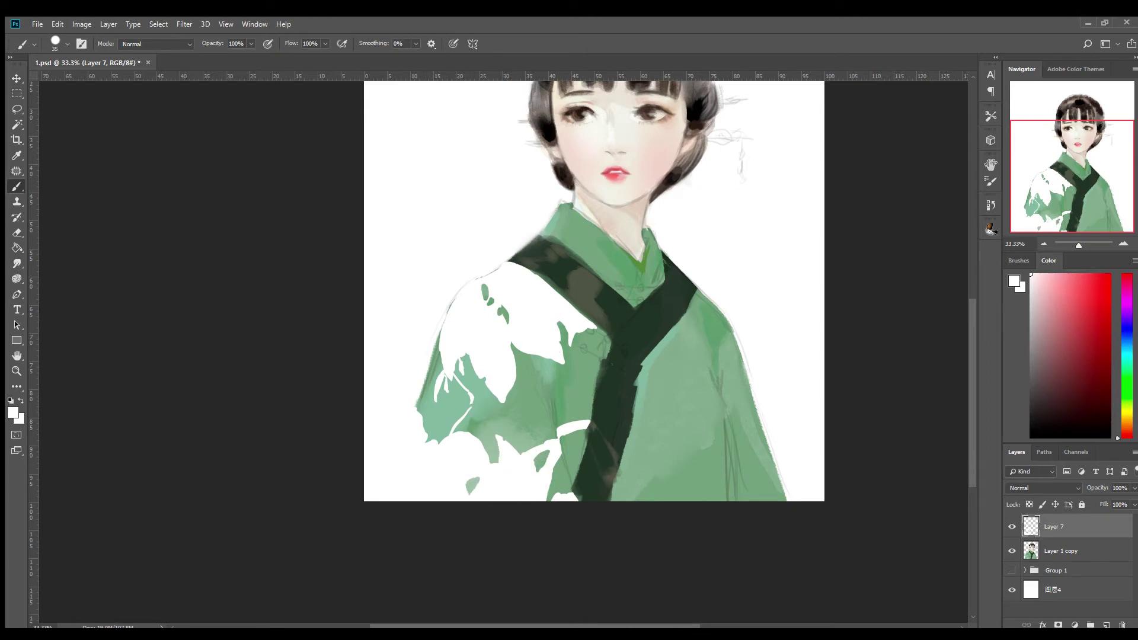
key(ctrl+z)
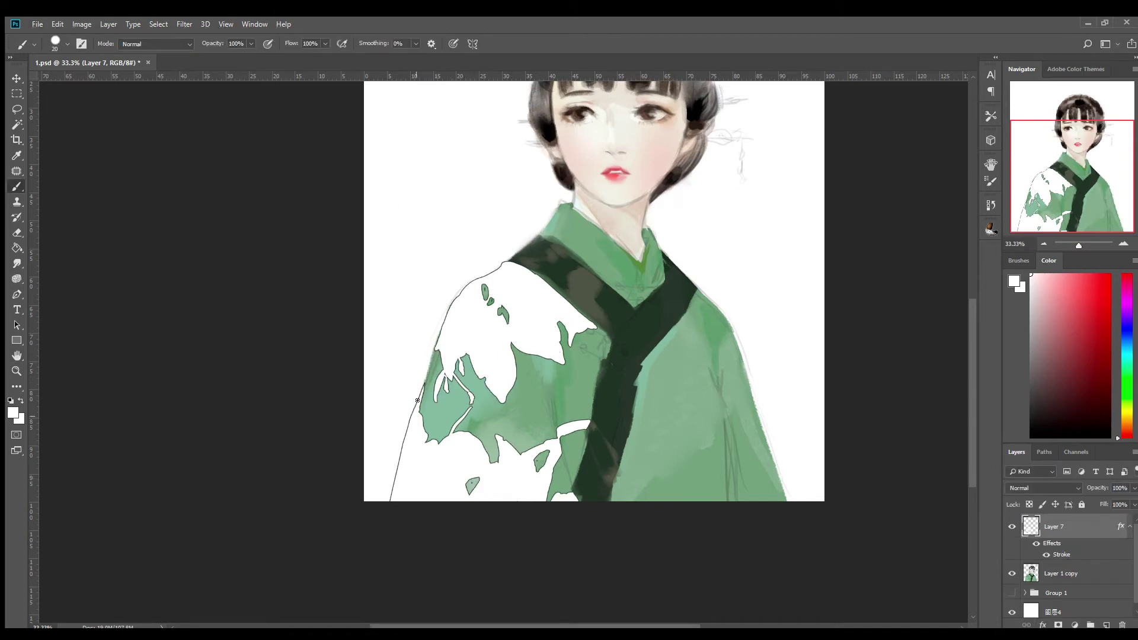
alt+click(580, 183)
drag(579, 183, 548, 337)
alt+click(552, 259)
alt+click(614, 263)
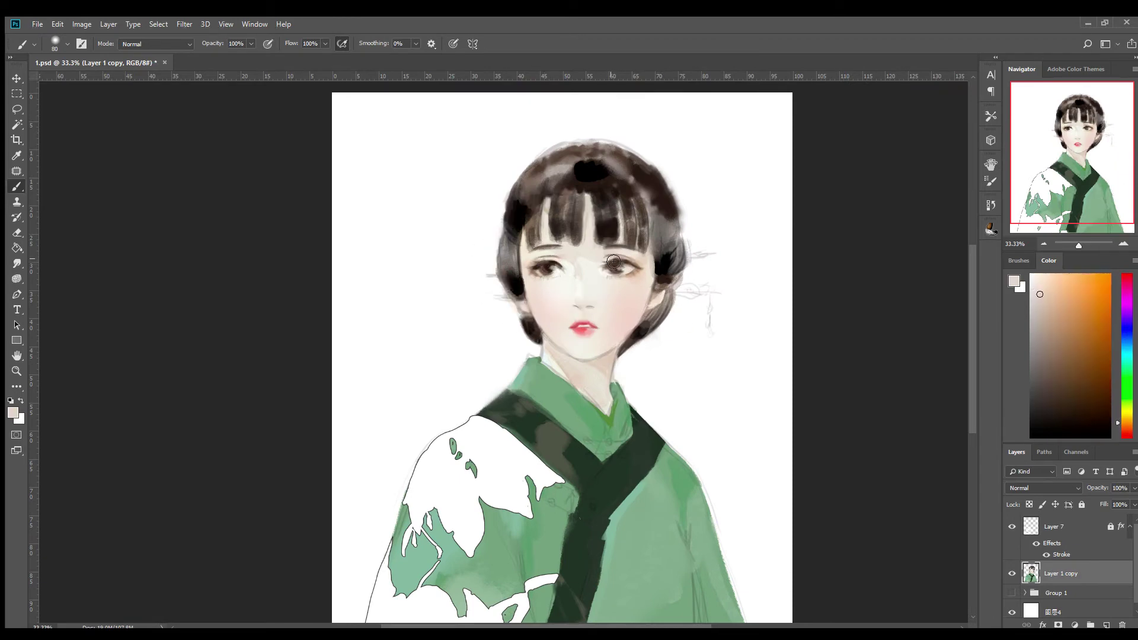
Step: Sample iris brown, cream face tones and near-black hair-edge colours
alt+click(624, 265)
alt+click(544, 226)
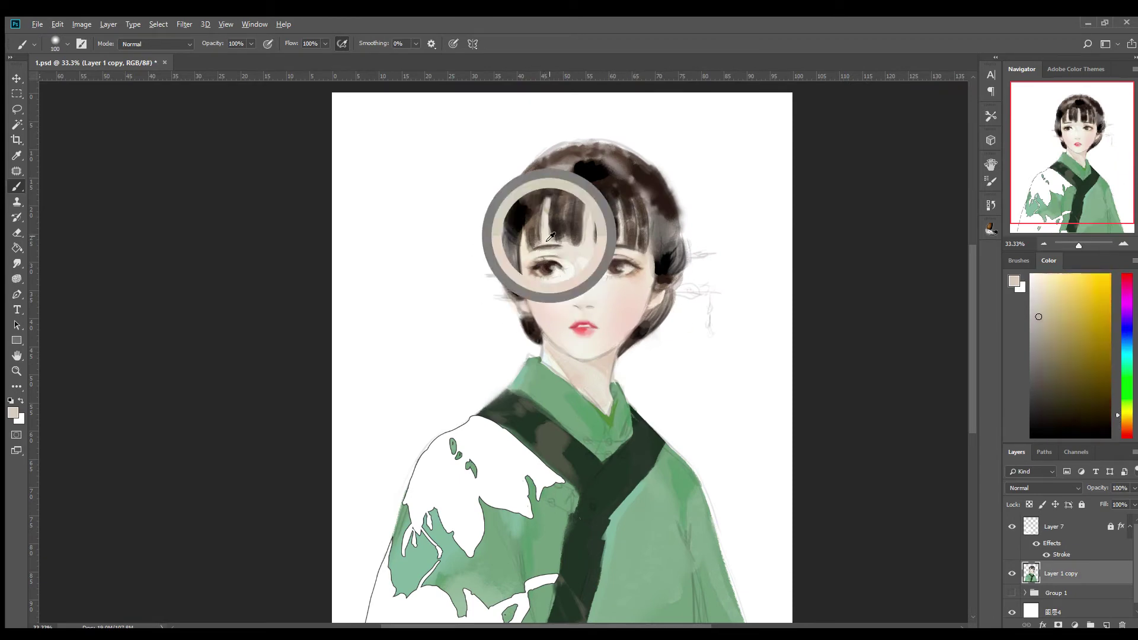
alt+click(539, 260)
alt+click(562, 225)
alt+click(561, 261)
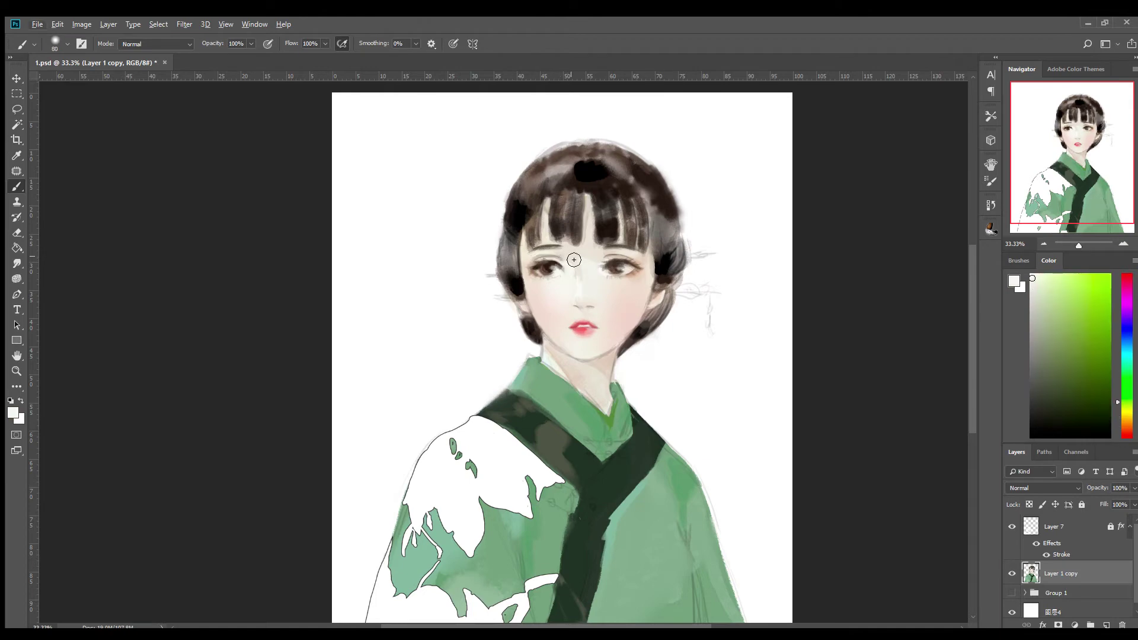
alt+click(563, 266)
alt+click(581, 292)
alt+click(611, 377)
alt+click(630, 339)
alt+click(660, 285)
alt+click(659, 262)
alt+click(655, 317)
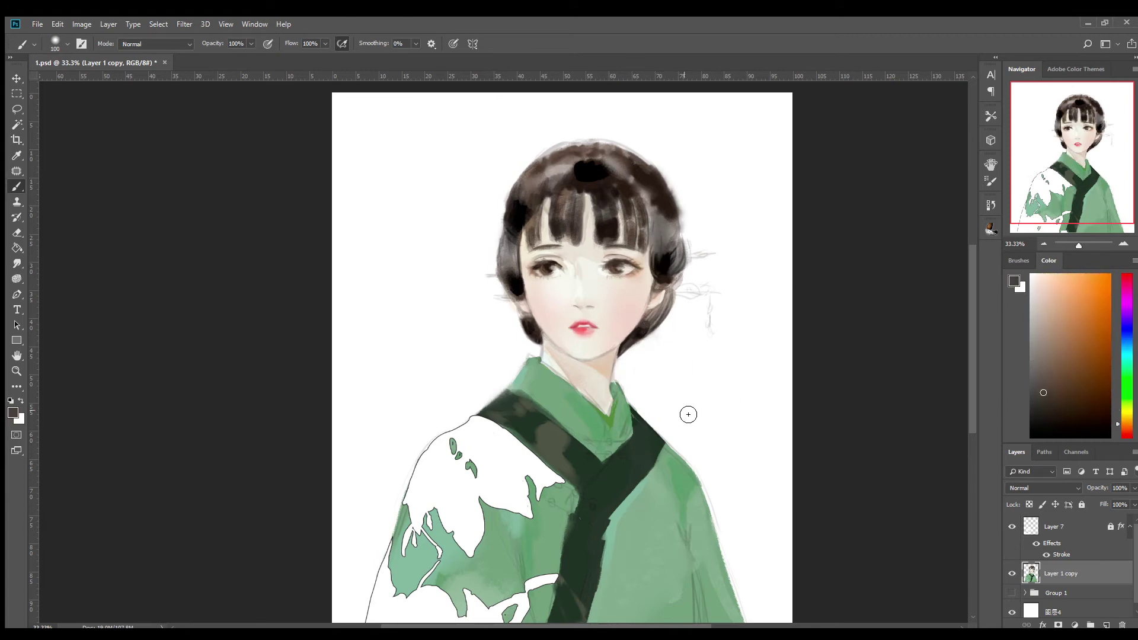
Step: Add Layer 8 below Layer 1 copy and draw a dark brown hairpin loop on the right
click(1109, 624)
alt+click(504, 263)
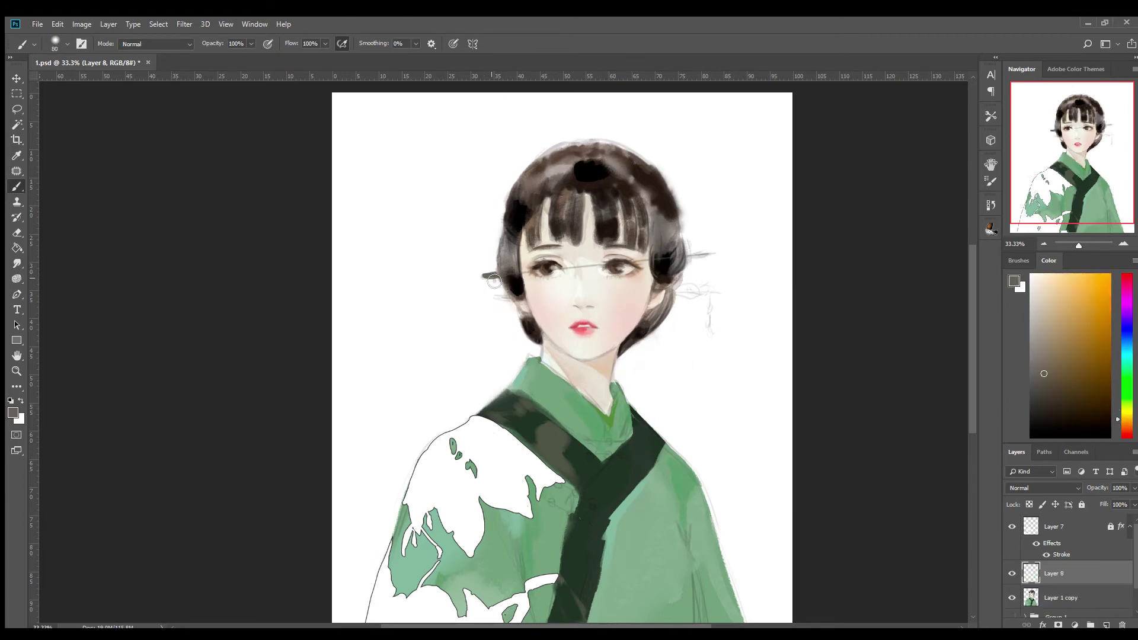
key(ctrl+bracketleft)
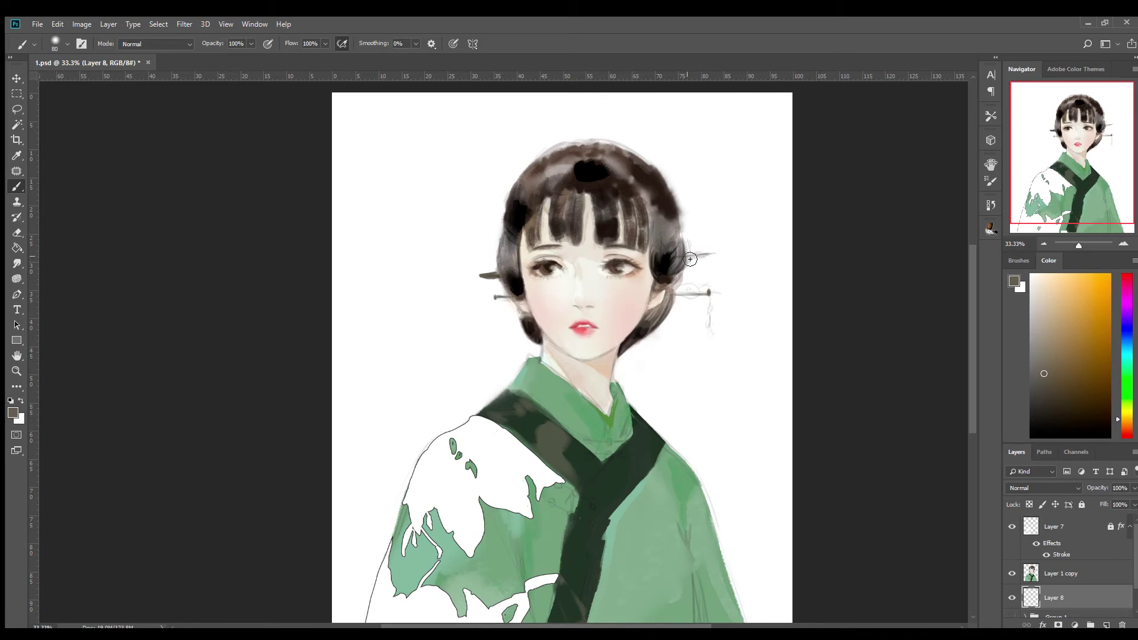
key(alt+bracketright)
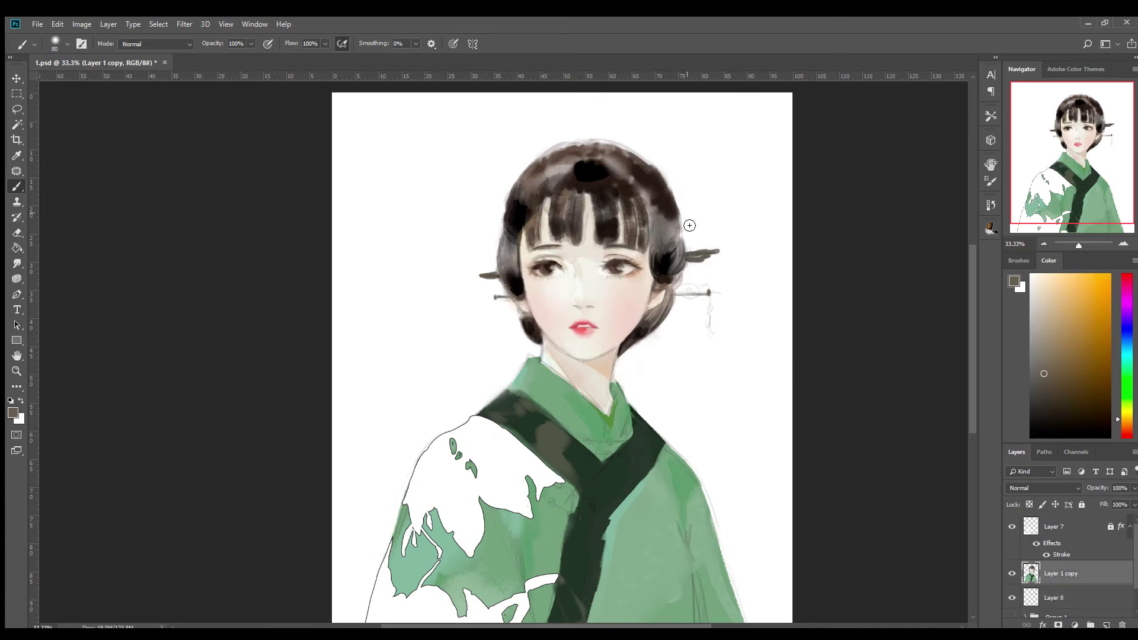
key(alt+bracketleft)
key(alt+bracketright)
key(alt+bracketleft)
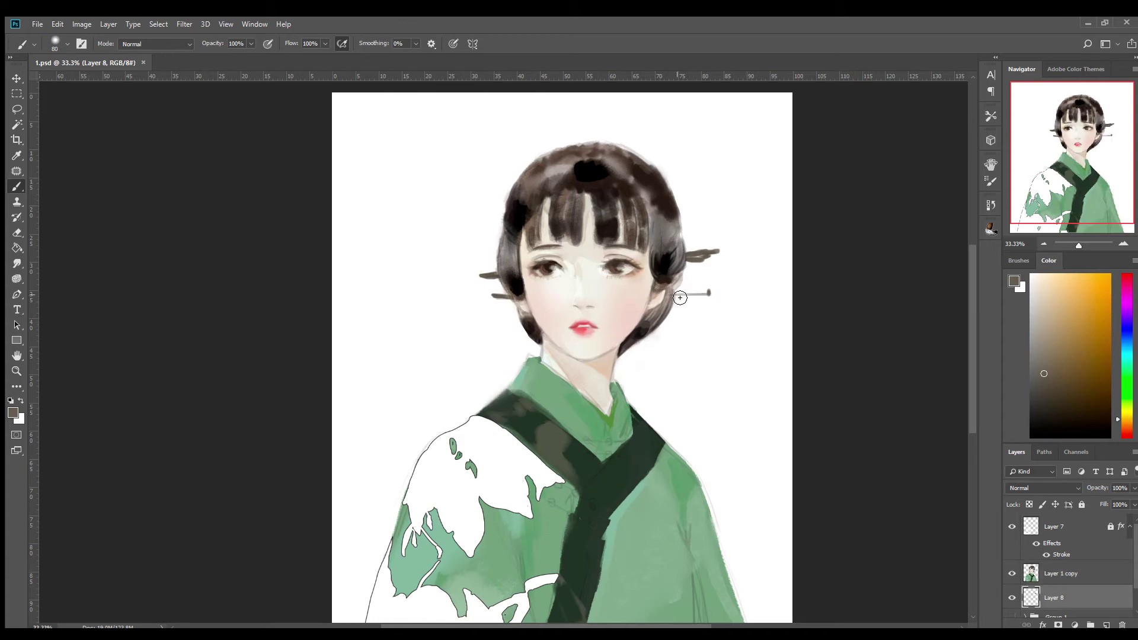
drag(682, 293, 710, 292)
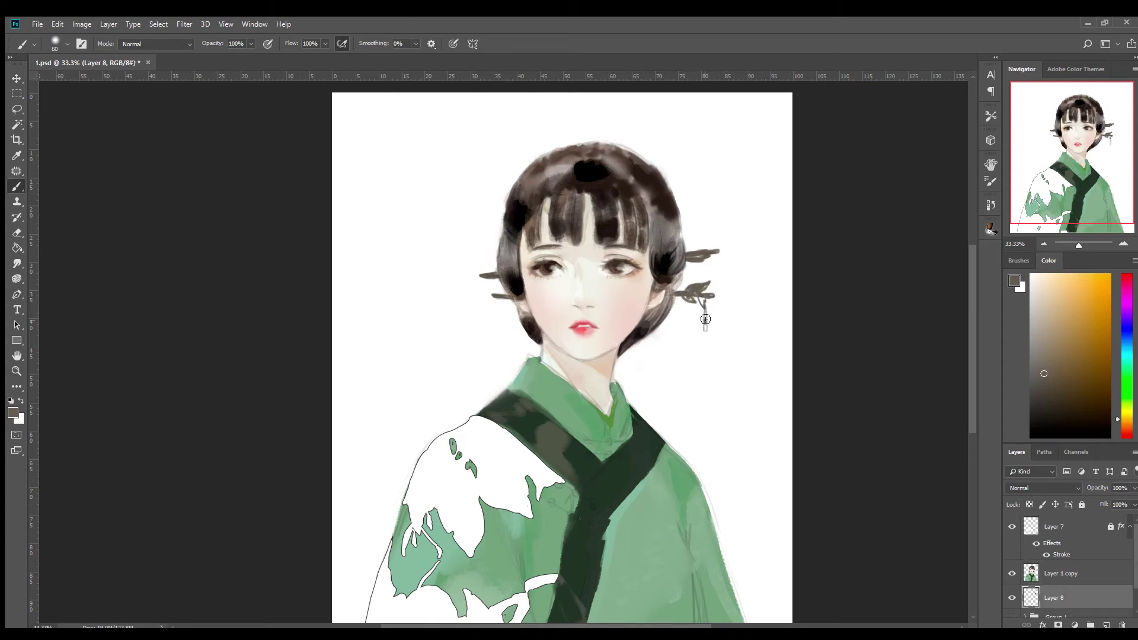
Step: Give the hairpins an outline stroke effect and touch them up with white
key(ctrl+alt+v)
click(1030, 504)
key(x)
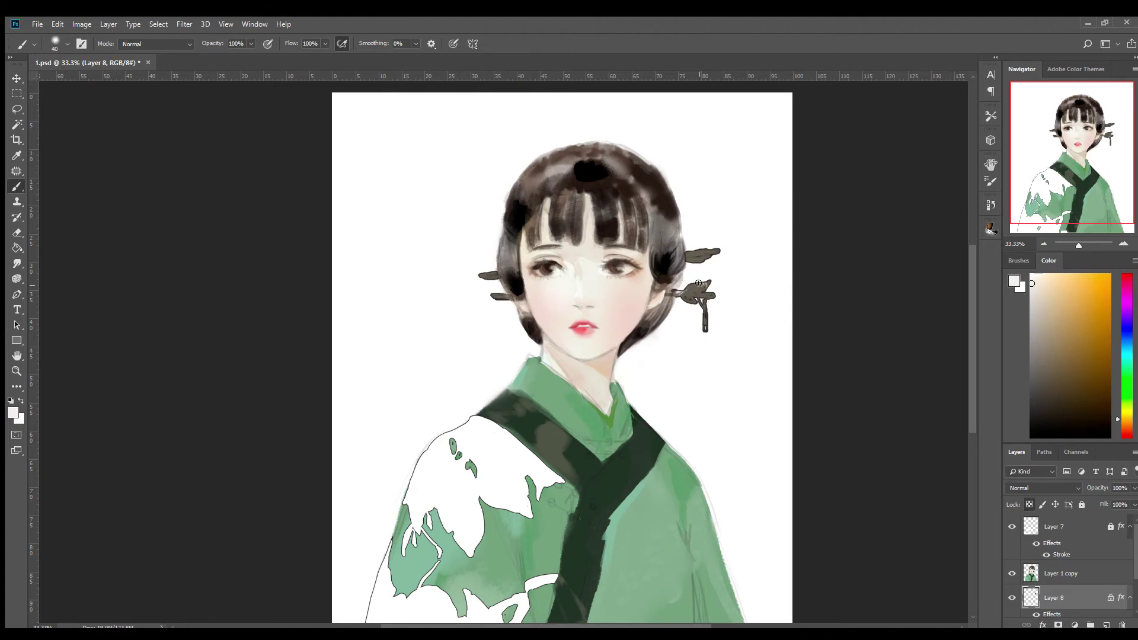
key(ctrl+plus)
key(slash)
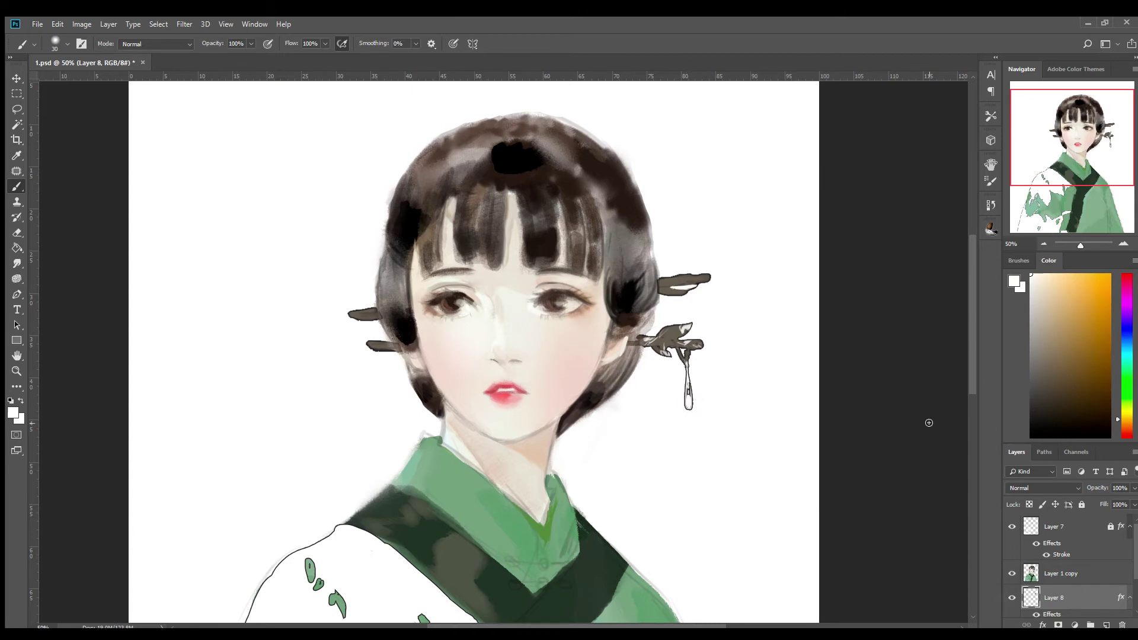
key(ctrl+minus)
Step: Stamp visible layers into Layer 7 copy, group and hide the lower layers, and add a layer
key(ctrl+alt+shift+e)
key(ctrl+g)
alt+click(418, 436)
key(ctrl+alt+shift+n)
Step: Brush a reddish tint onto the eye corners on the Overlay Layer 9
key(bracketright)
key(bracketright)
key(bracketright)
scroll(418, 238, up, 3)
key(bracketright)
key(bracketright)
key(bracketright)
key(d)
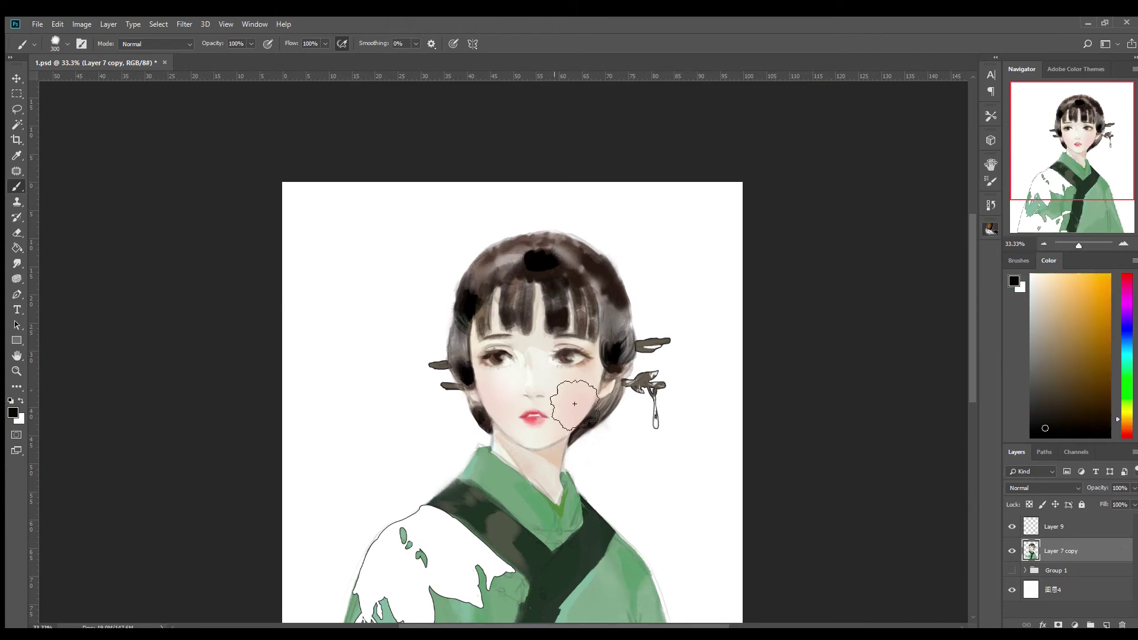
key(bracketleft)
key(bracketleft)
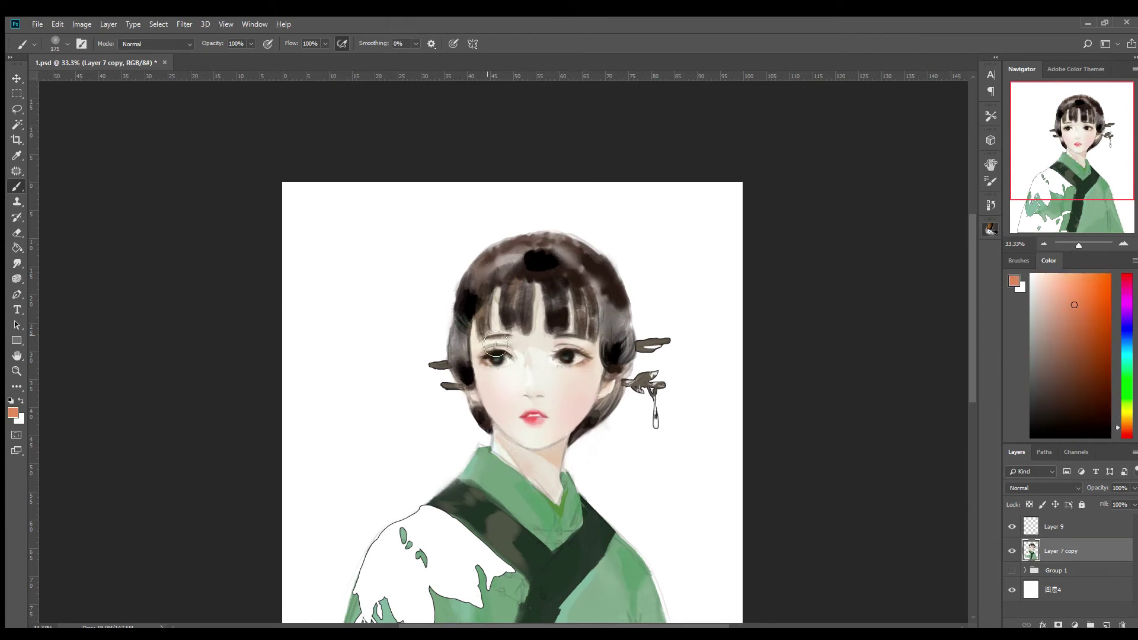
alt+click(603, 377)
key(alt+bracketright)
drag(481, 359, 551, 362)
key(bracketleft)
key(bracketleft)
key(bracketleft)
alt+click(563, 479)
Step: Toggle Layer 9 to compare, then pick red and sample the collar green for broad strokes
key(ctrl+comma)
key(alt+bracketleft)
alt+click(550, 457)
key(bracketleft)
key(ctrl+comma)
alt+click(538, 459)
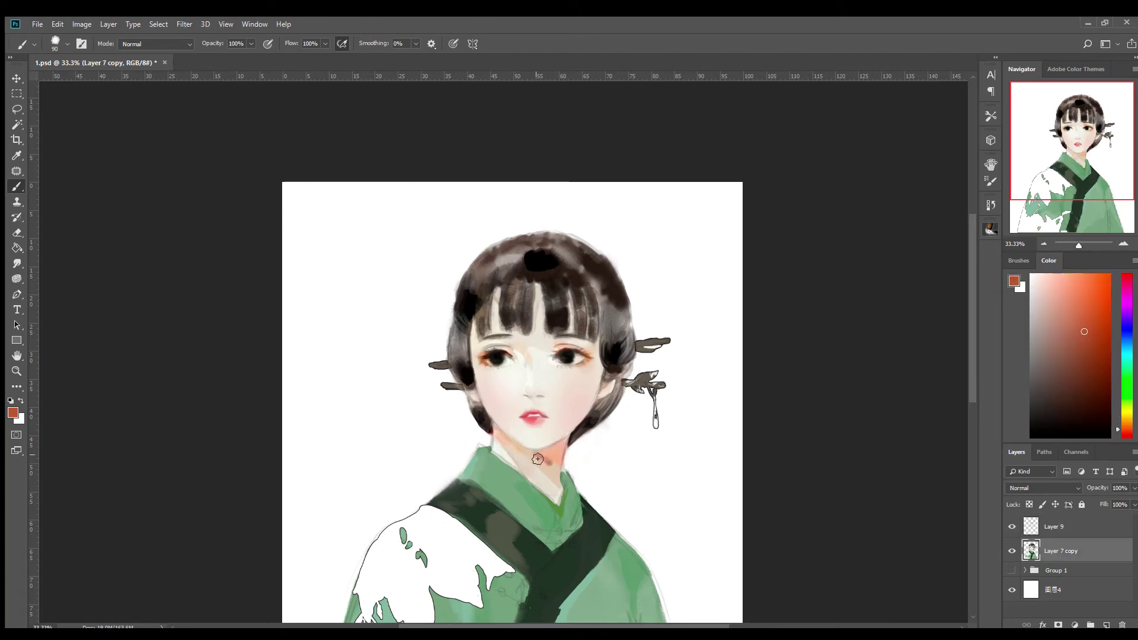
key(alt+bracketright)
alt+click(540, 461)
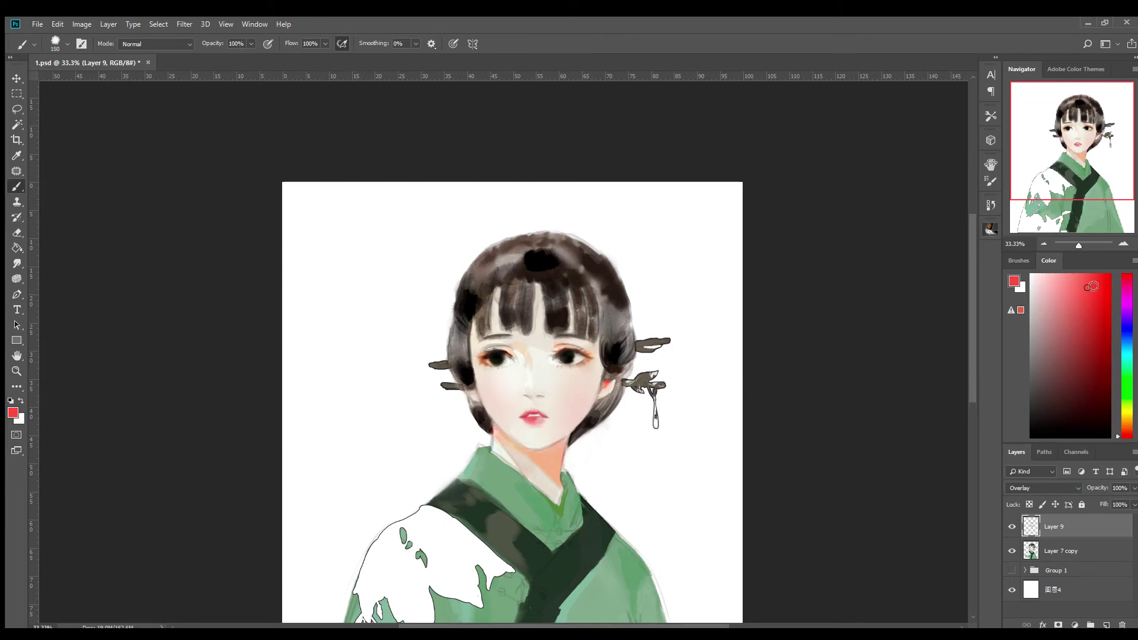
alt+click(540, 473)
key(bracketright)
key(bracketright)
key(bracketright)
key(bracketright)
key(bracketright)
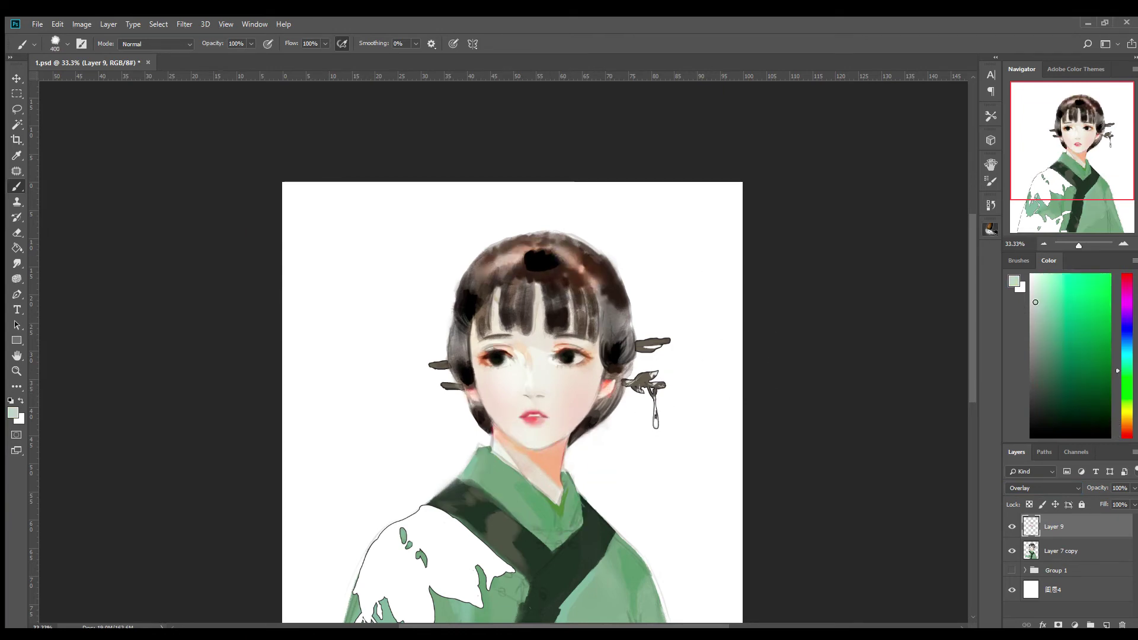
Step: Create Layer 10 and paint black strokes over the top of the bob
key(alt+bracketleft)
key(ctrl+shift+alt+n)
key(d)
key(bracketleft)
key(bracketleft)
key(bracketleft)
mouse_move(599, 249)
mouse_down()
mouse_move(475, 273)
mouse_move(574, 280)
mouse_up()
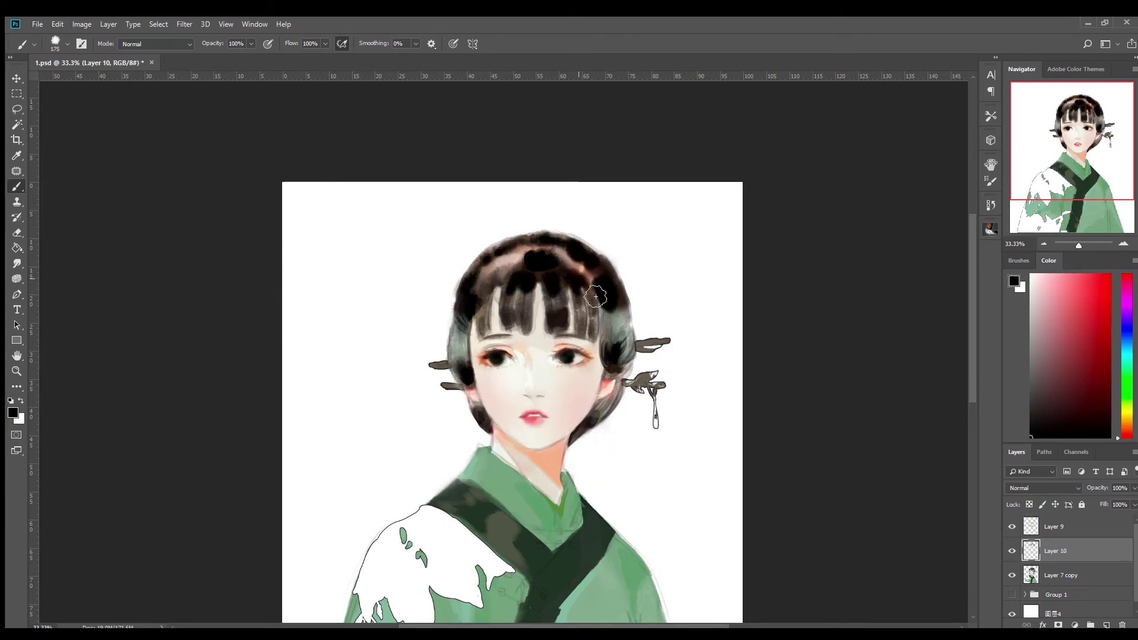
Step: Add a light grey-green stroke to the left hair and merge the hair shading layer down
key(bracketleft)
key(bracketleft)
key(bracketleft)
alt+click(475, 308)
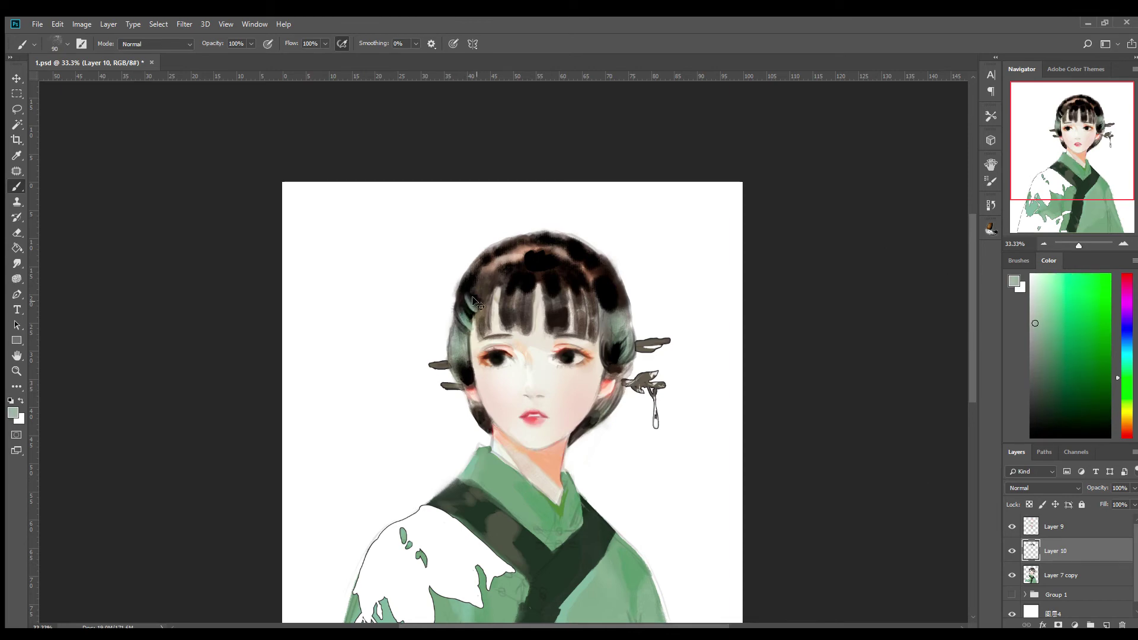
key(bracketright)
key(bracketright)
key(ctrl+e)
Step: Sample dark olive and near-black hair tones and darken the top of the hair
alt+click(462, 345)
key(bracketleft)
key(bracketleft)
alt+click(457, 367)
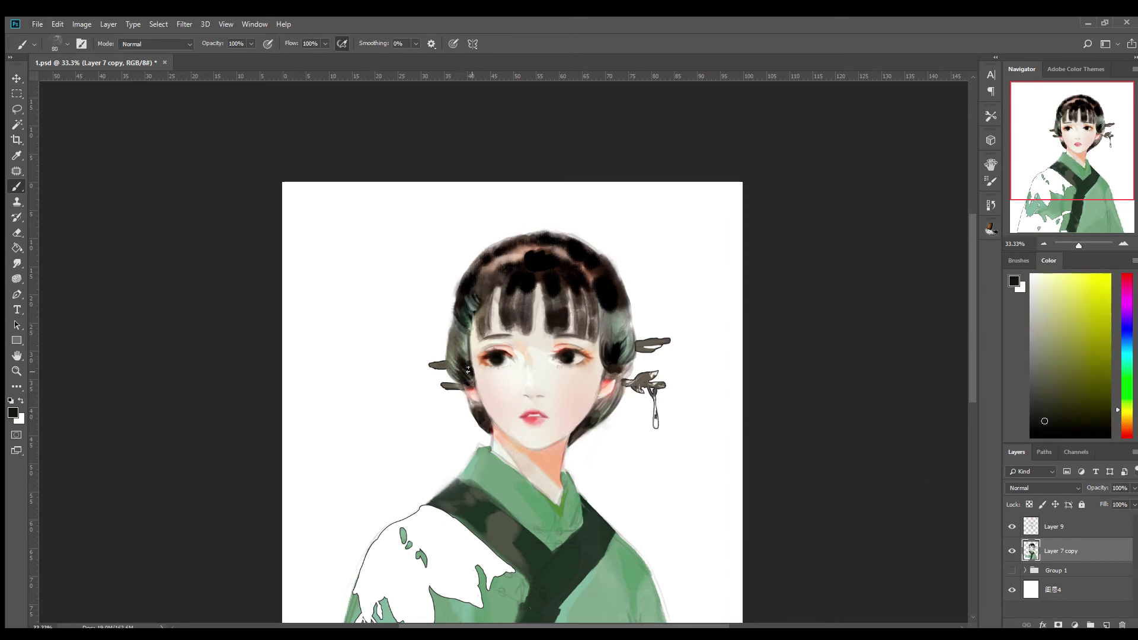
alt+click(465, 311)
key(bracketright)
key(bracketright)
key(bracketright)
alt+click(607, 312)
alt+click(608, 356)
alt+click(621, 363)
Step: Shade the hair crown with dark brown, then black, using a 175 brush
alt+click(512, 304)
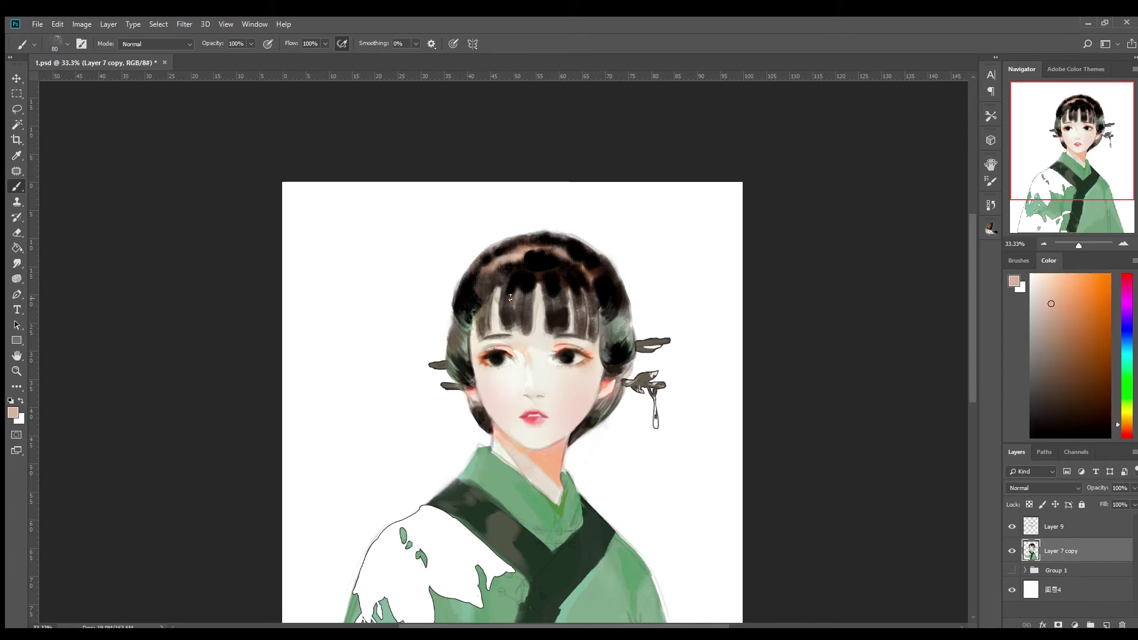
alt+click(527, 335)
key(bracketright)
alt+click(552, 329)
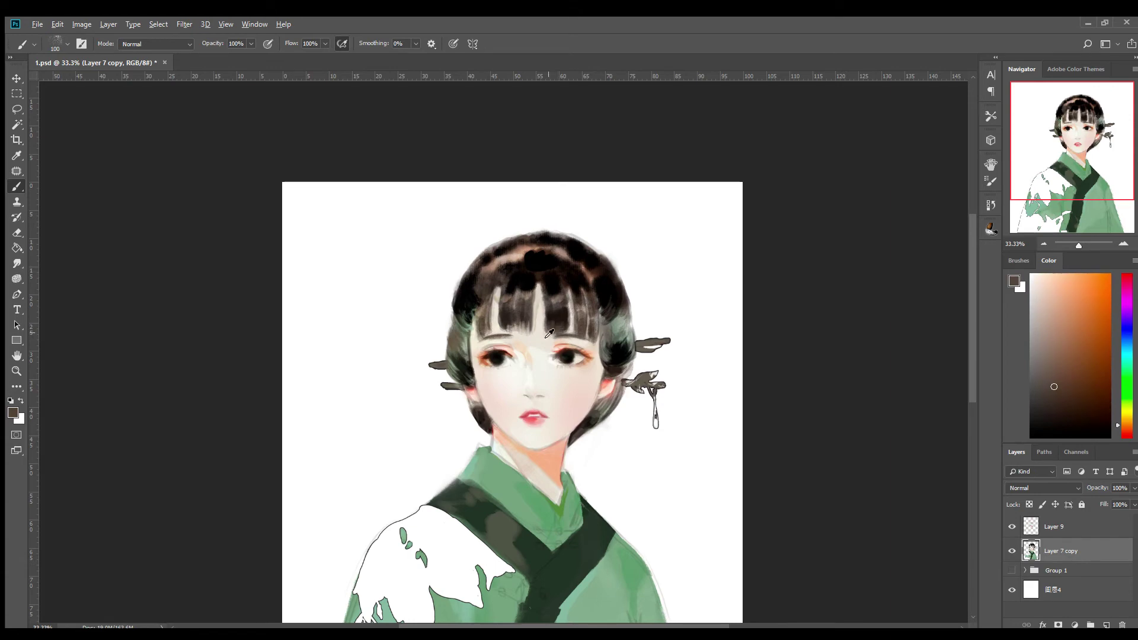
alt+click(581, 332)
key(bracketright)
key(bracketright)
key(bracketright)
alt+click(593, 264)
scroll(622, 215, down, 2)
scroll(622, 216, up, 2)
Step: Pick orange-brown tones with a smaller brush and reposition the portrait in view
key(bracketleft)
key(bracketleft)
alt+click(504, 267)
alt+click(551, 261)
key(bracketleft)
key(bracketleft)
key(bracketleft)
alt+click(542, 254)
drag(518, 260, 529, 297)
Step: Paint grey-green into the hair and pick an orange-brown tone for detail work
key(o)
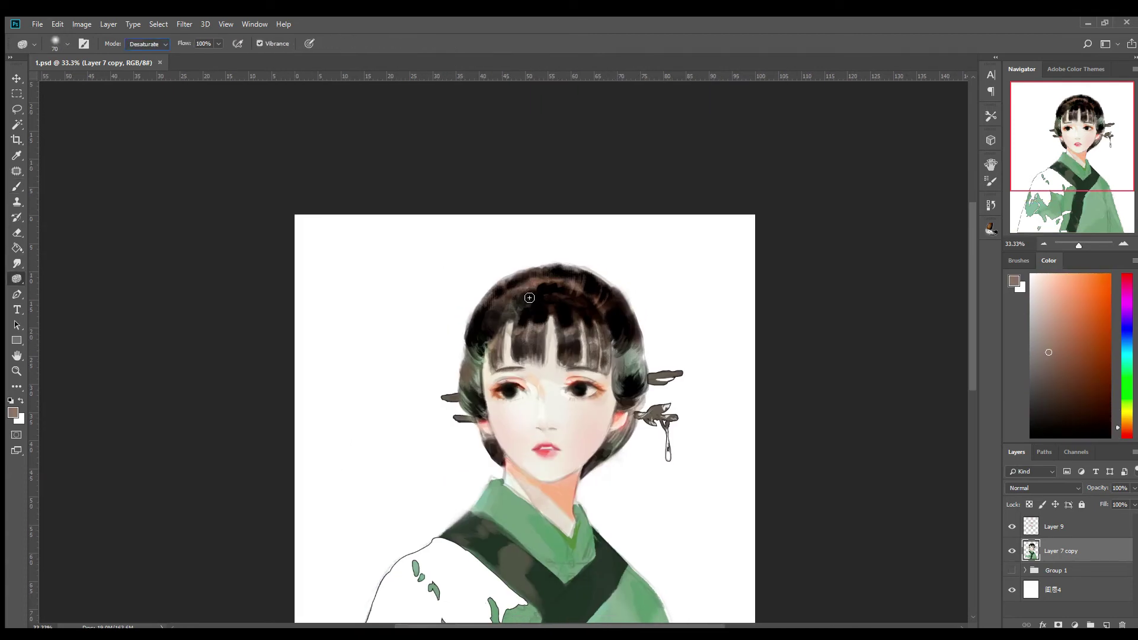
key(b)
alt+click(497, 456)
alt+click(614, 444)
alt+click(623, 341)
alt+click(483, 358)
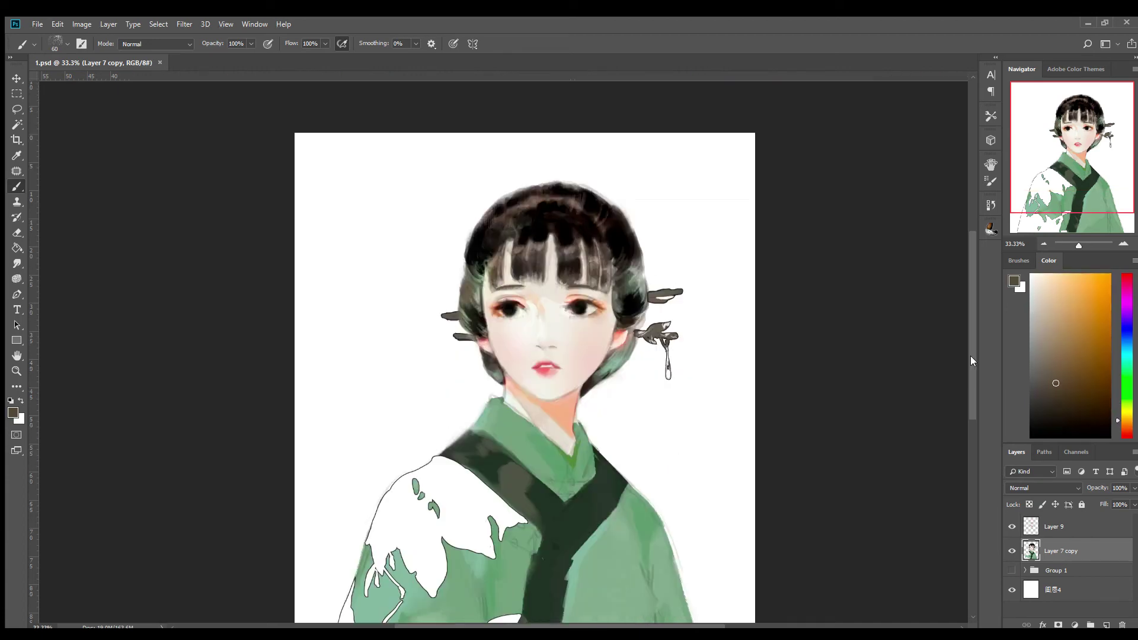
key(bracketleft)
key(bracketleft)
key(bracketleft)
Step: On the overlay colour layer, pick deep brown, reddish-brown and light pink face tones
scroll(500, 364, down, 3)
key(bracketright)
key(bracketright)
key(bracketright)
key(alt+bracketright)
alt+click(596, 306)
alt+click(563, 418)
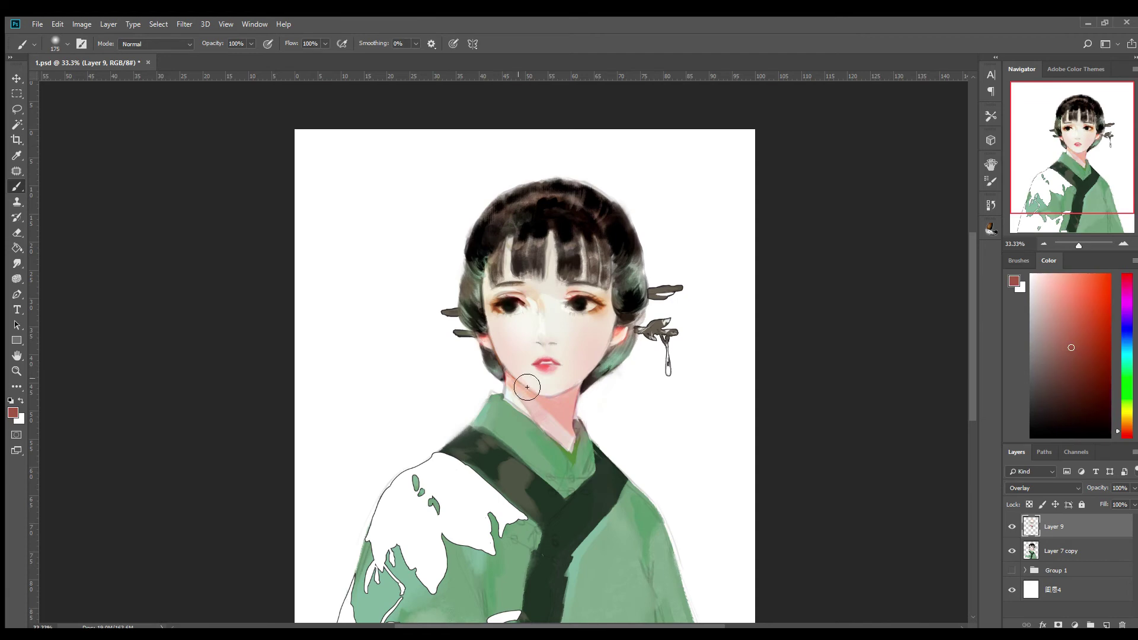
scroll(627, 412, down, 2)
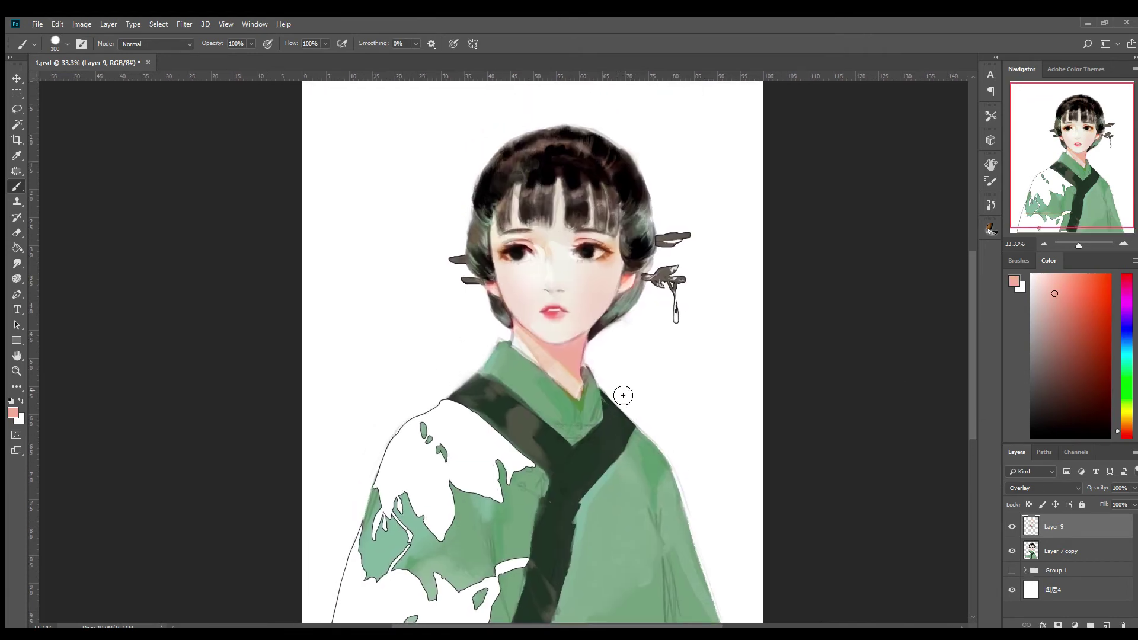
alt+click(321, 215)
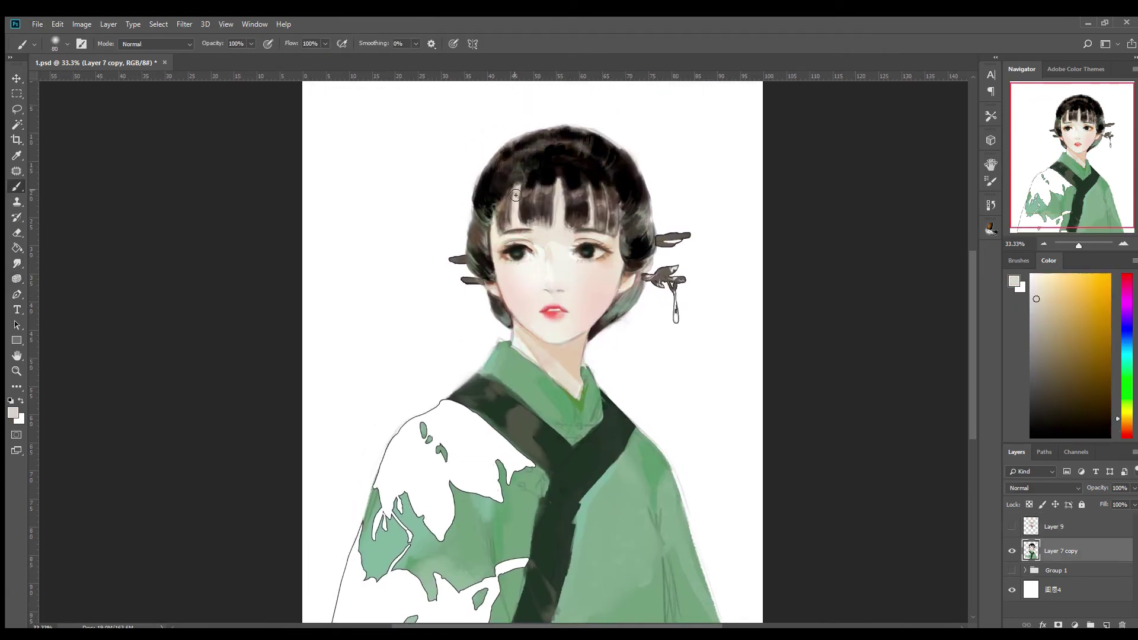
Step: Blend the face on the main painting layer with white highlights and light peach skin tones
key(ctrl+plus)
key(ctrl+comma)
key(alt+bracketleft)
key(bracketleft)
key(bracketleft)
alt+click(630, 379)
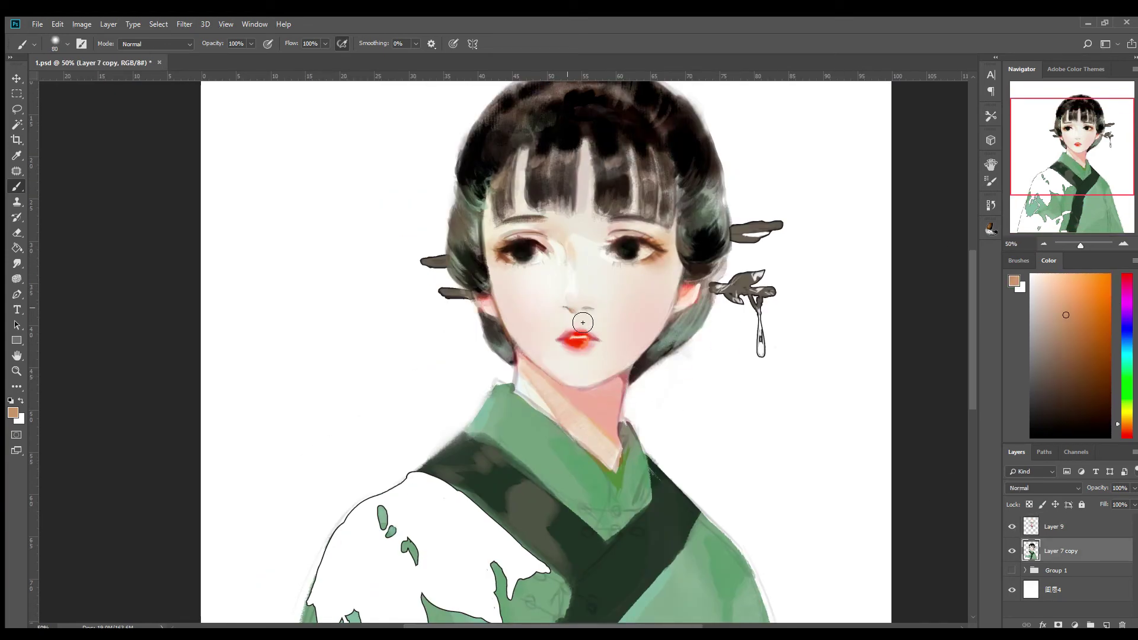
alt+click(569, 274)
key(ctrl+minus)
key(bracketright)
key(bracketright)
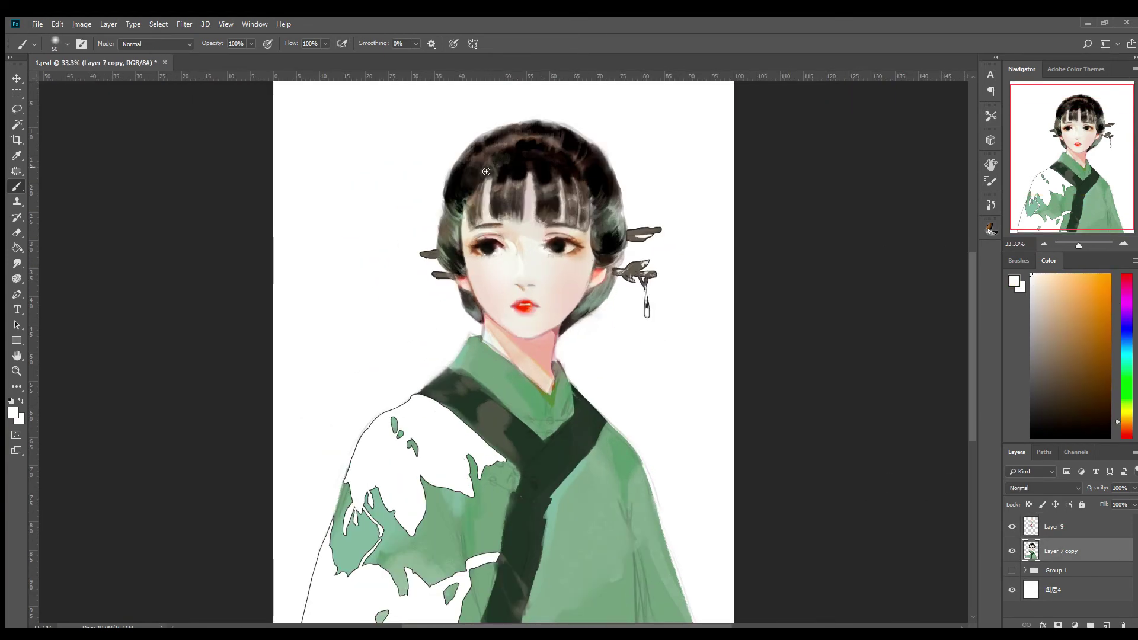
alt+click(565, 269)
key(bracketleft)
key(bracketleft)
key(bracketleft)
alt+click(581, 235)
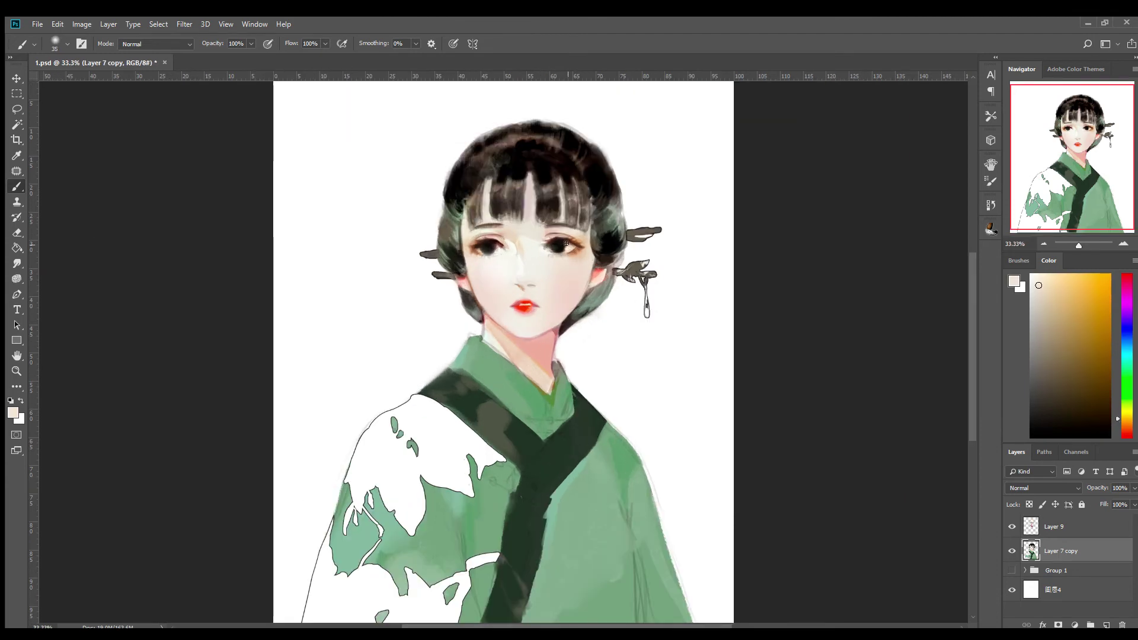
Step: On a new layer, paint a lip-red trim line along the neckline's left edge
key(ctrl+shift+alt+n)
alt+click(524, 305)
mouse_move(477, 336)
mouse_down()
mouse_move(548, 391)
mouse_move(555, 354)
mouse_up()
Step: Extend the red neckline trim and paint black pattern strokes on a new collar layer
alt+click(555, 356)
key(d)
key(ctrl+shift+alt+n)
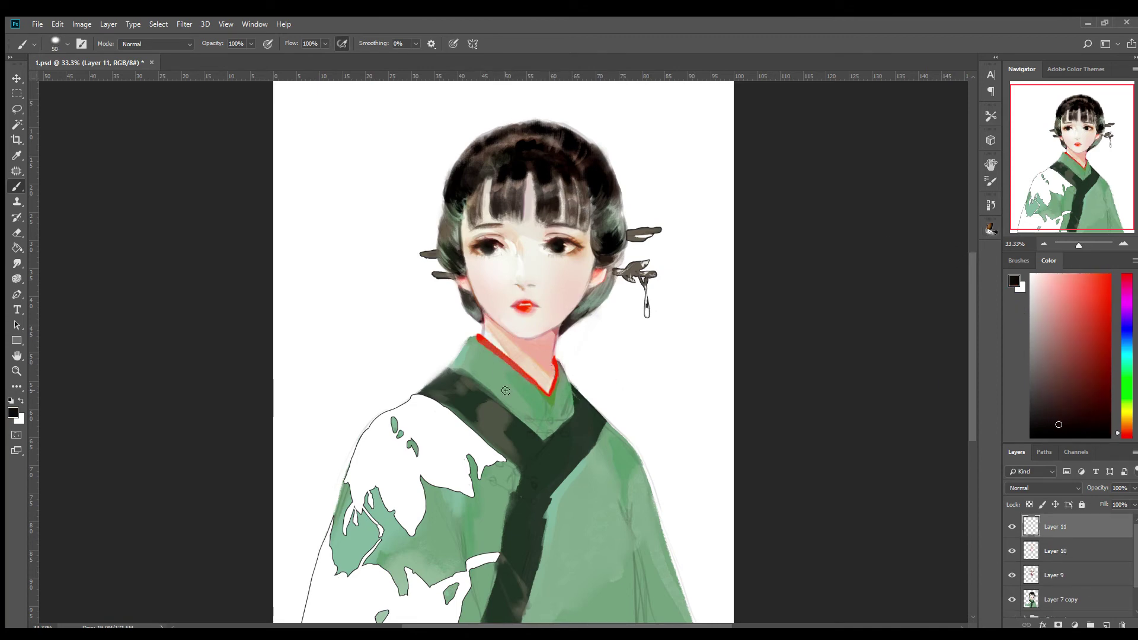
mouse_move(489, 388)
mouse_down()
mouse_move(569, 427)
mouse_move(450, 344)
mouse_move(511, 353)
mouse_up()
Step: Clip the pattern layer to the collar and restore it to 100% opacity
key(5)
key(2)
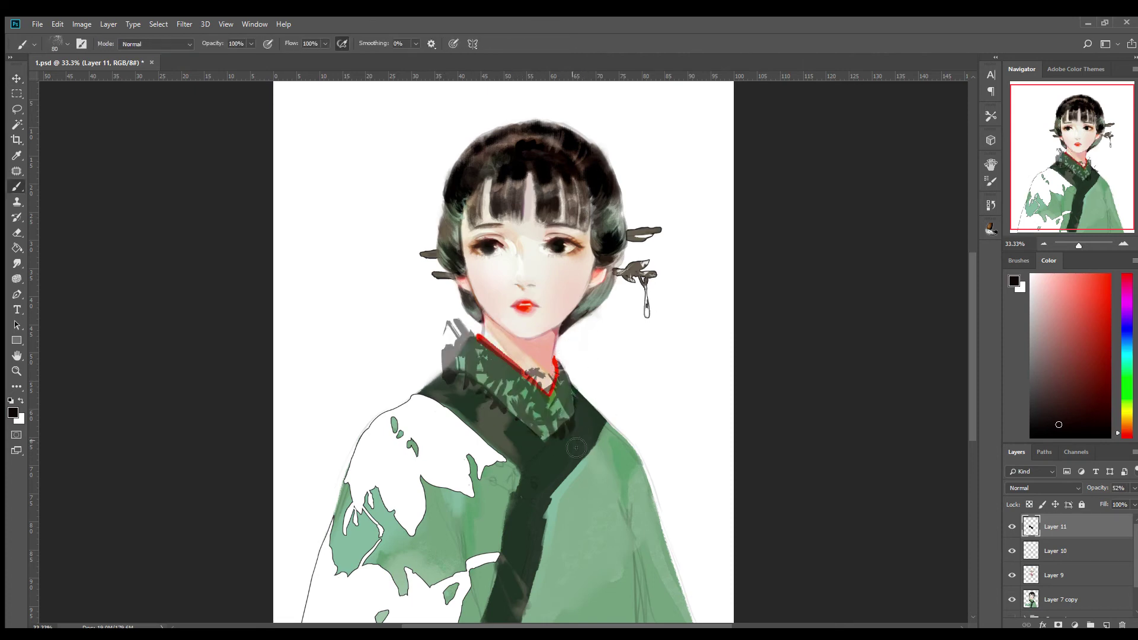
key(ctrl+alt+g)
key(0)
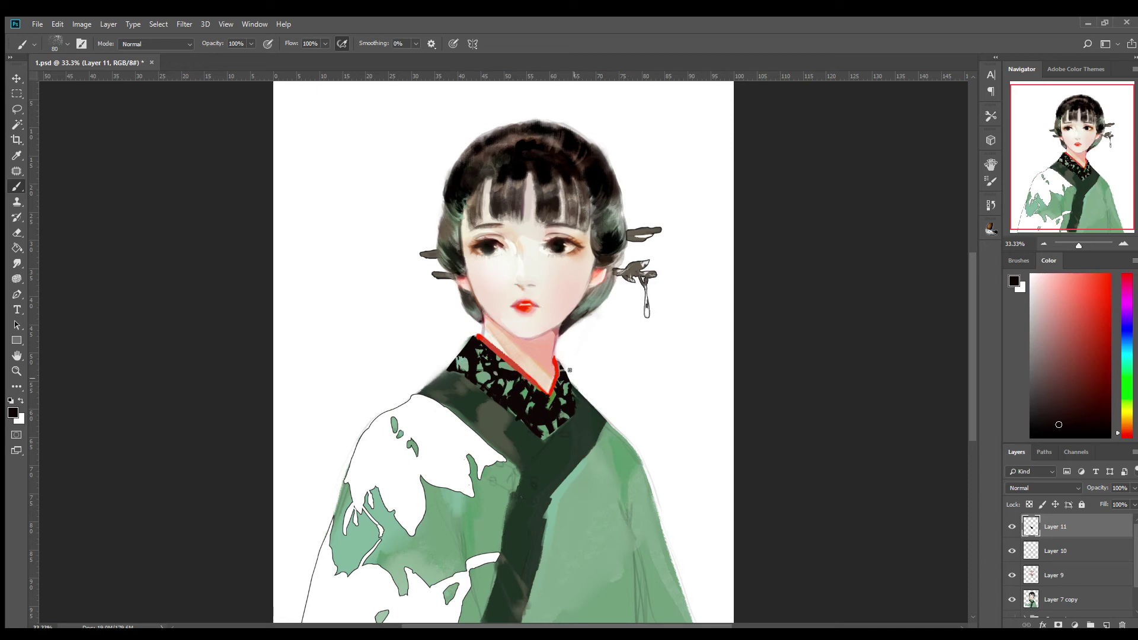
Step: Pick a muted grey and clip a new layer to the sleeve layer
scroll(565, 421, down, 3)
alt+click(428, 551)
key(d)
key(ctrl+bracketleft)
key(ctrl+bracketleft)
key(ctrl+bracketleft)
key(ctrl+alt+g)
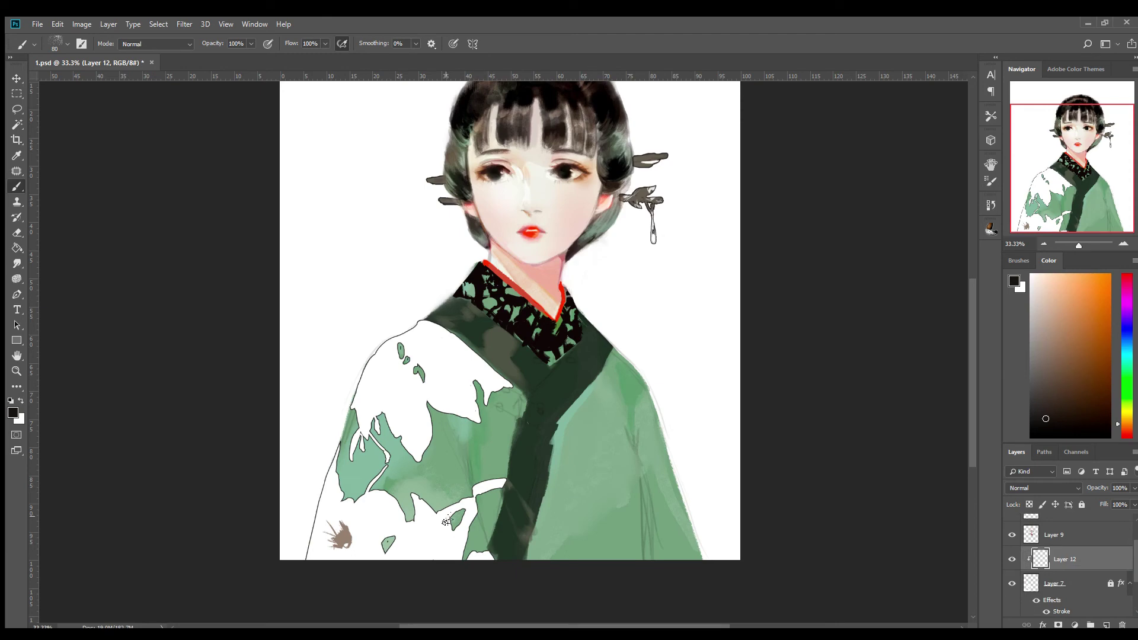
Step: Fill the white sleeve areas pale pink and paint a first brown shape at brush size 100
key(alt+BackSpace)
key(bracketright)
key(bracketright)
key(bracketright)
click(1048, 386)
key(bracketleft)
key(bracketleft)
key(bracketleft)
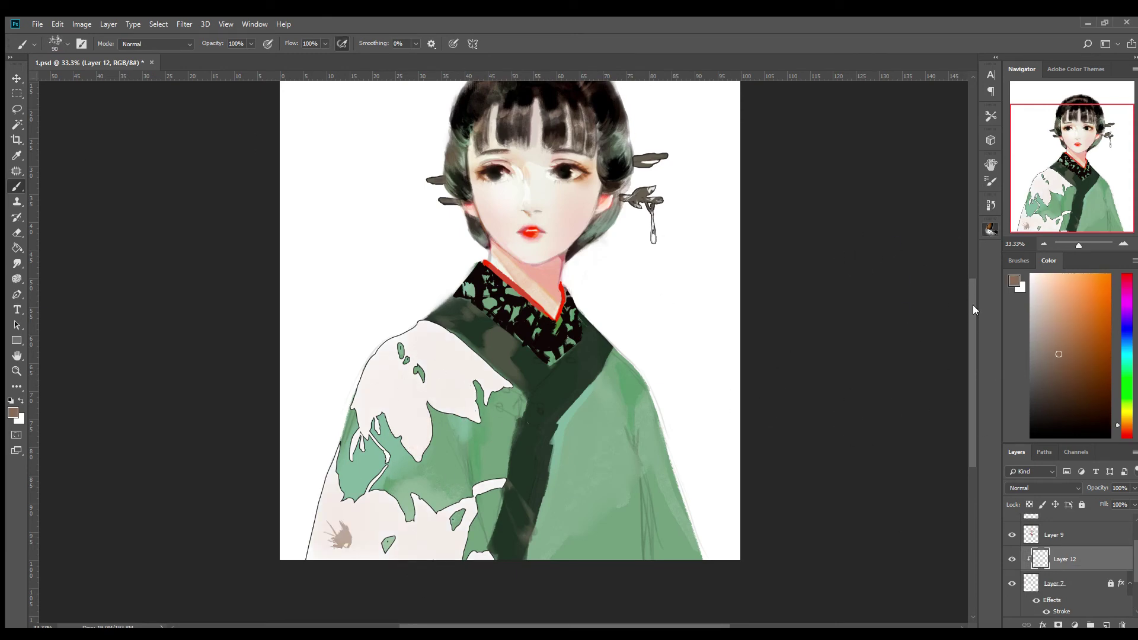
drag(426, 392, 474, 416)
Step: Paint a large brown floral shape across the sleeve on the pattern layer
alt+click(439, 374)
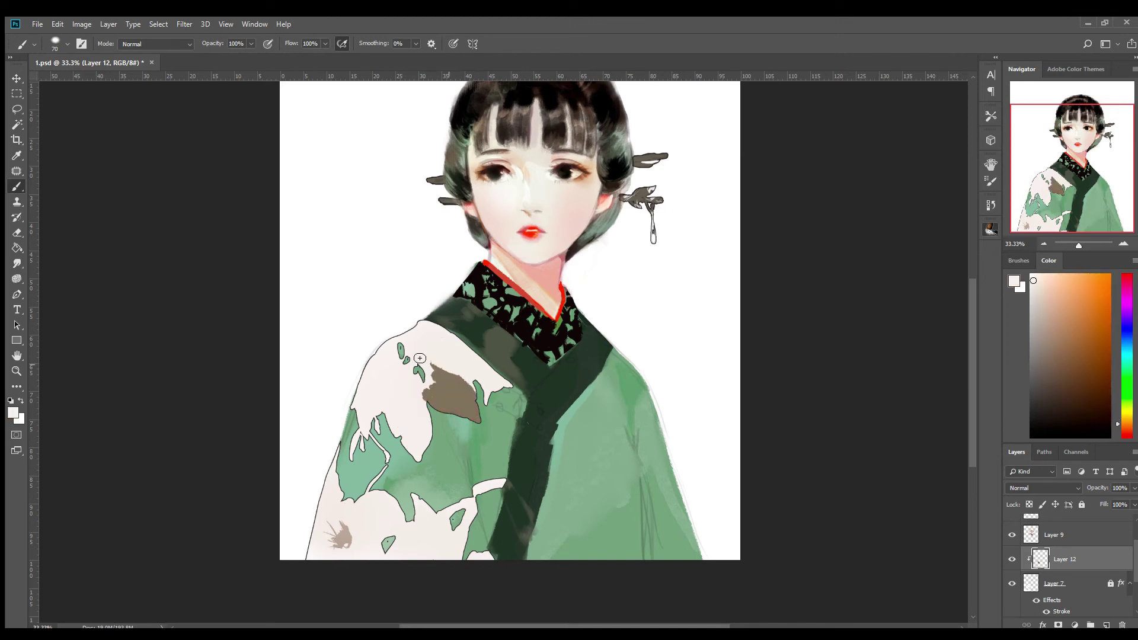
key(bracketleft)
key(bracketleft)
key(bracketleft)
key(alt+bracketleft)
key(alt+bracketright)
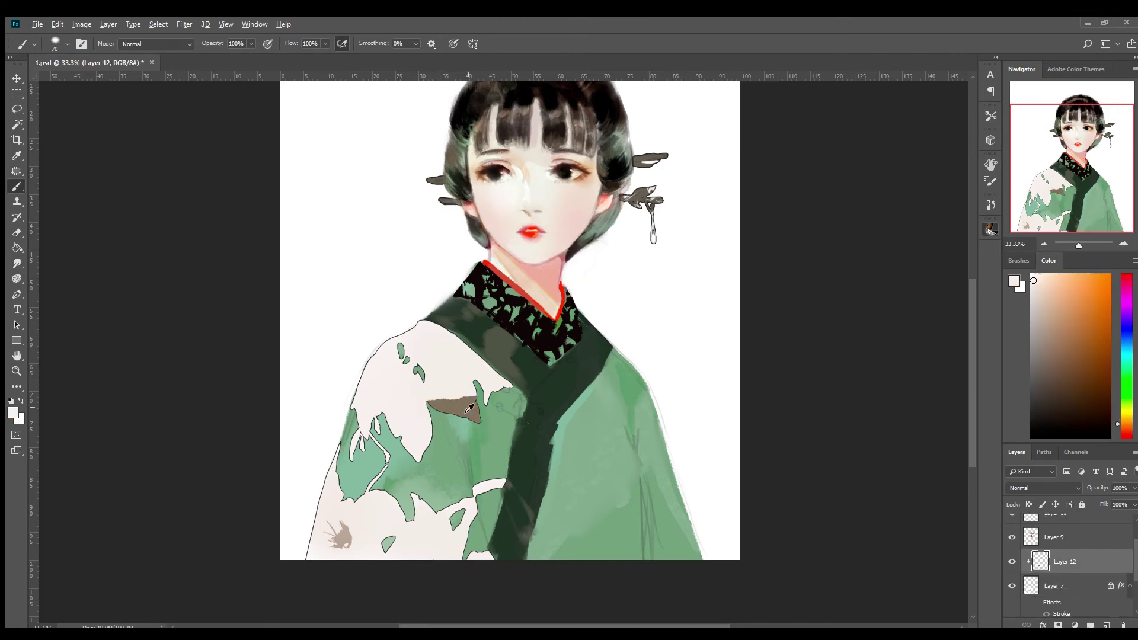
alt+click(450, 401)
drag(480, 394, 418, 377)
alt+click(534, 425)
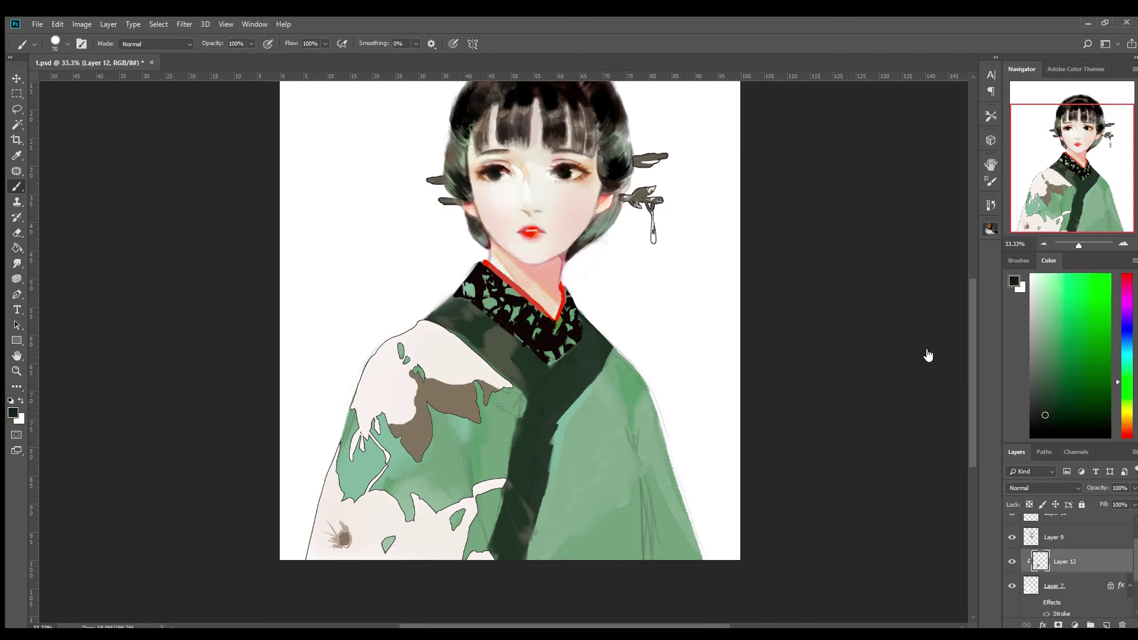
click(488, 320)
key(ctrl+shift+alt+n)
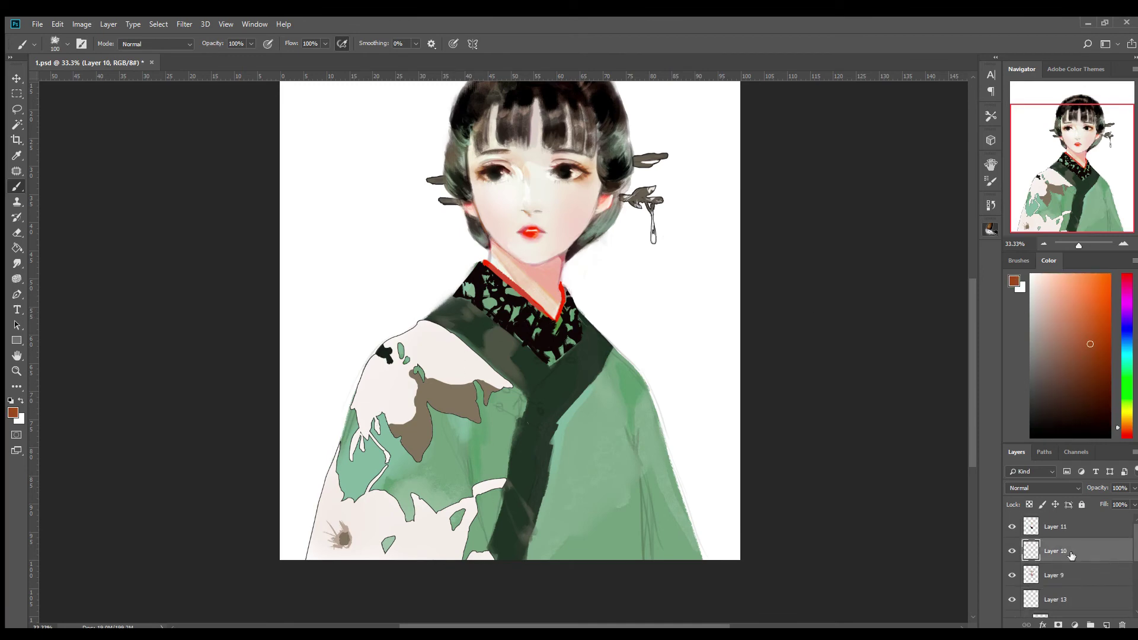
Step: Paint red and orange lines along the collar edges, then brown and dark strokes on the collar
drag(527, 392, 489, 538)
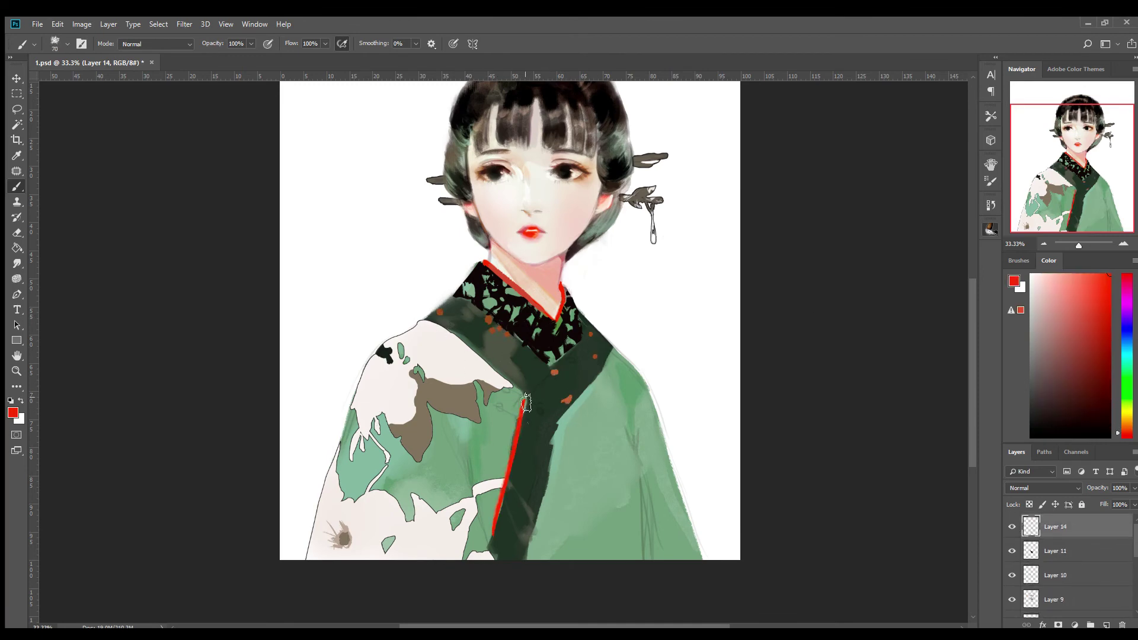
drag(589, 333, 530, 384)
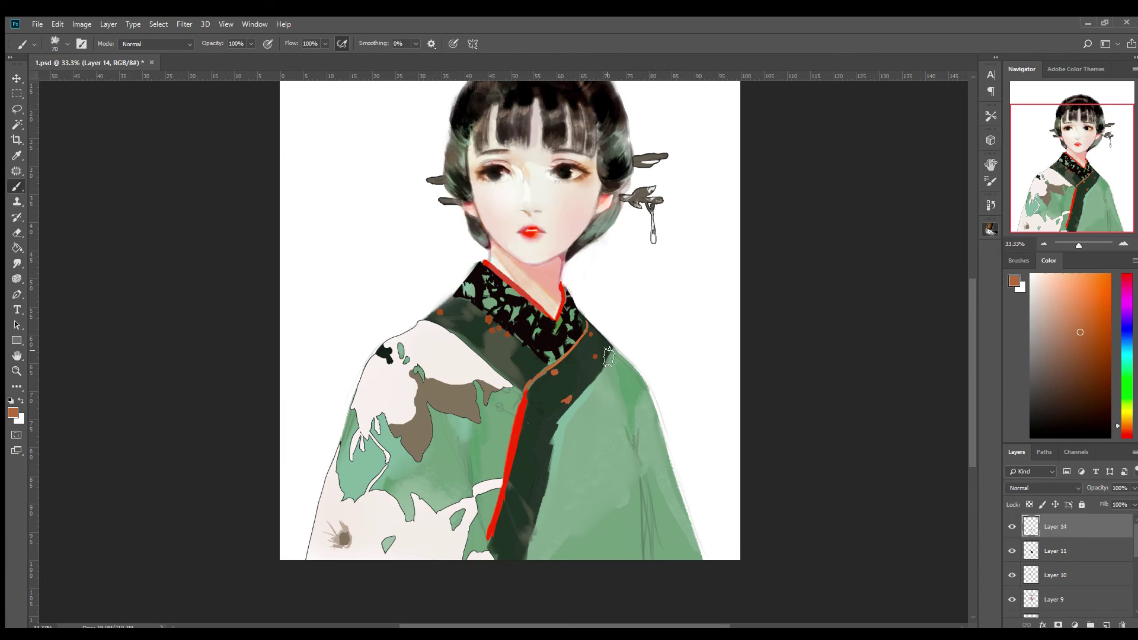
alt+click(587, 367)
mouse_move(587, 368)
mouse_down()
mouse_move(551, 388)
mouse_move(575, 380)
mouse_up()
alt+click(518, 355)
mouse_move(519, 355)
mouse_down()
mouse_move(449, 332)
mouse_move(498, 361)
mouse_move(474, 332)
mouse_move(483, 327)
mouse_up()
alt+click(474, 338)
alt+click(493, 350)
Step: Paint grey-green strokes across the left sleeve and dark streaks down the front band
key(bracketleft)
key(bracketleft)
key(bracketleft)
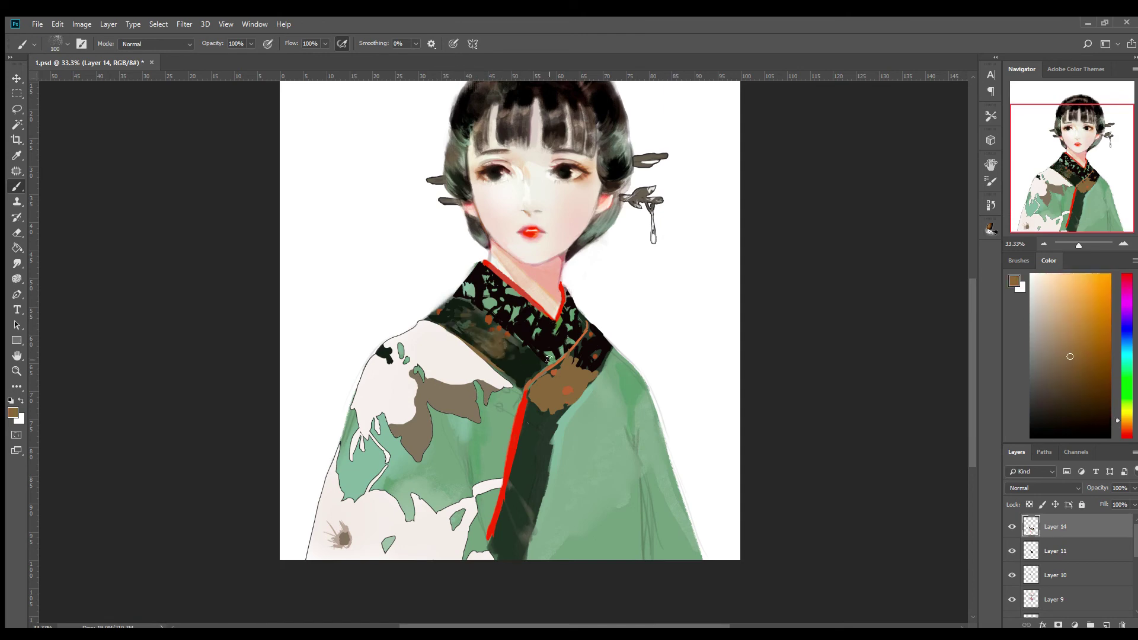
alt+click(535, 363)
key(bracketright)
key(bracketright)
key(bracketright)
alt+click(536, 427)
mouse_move(451, 355)
mouse_down()
mouse_move(493, 534)
mouse_move(507, 436)
mouse_move(510, 492)
mouse_up()
alt+click(515, 427)
drag(522, 432, 533, 551)
Step: Sample robe greens and dark reddish collar tones, then dab dark paint onto the lapel
key(bracketleft)
key(bracketleft)
key(bracketleft)
alt+click(539, 425)
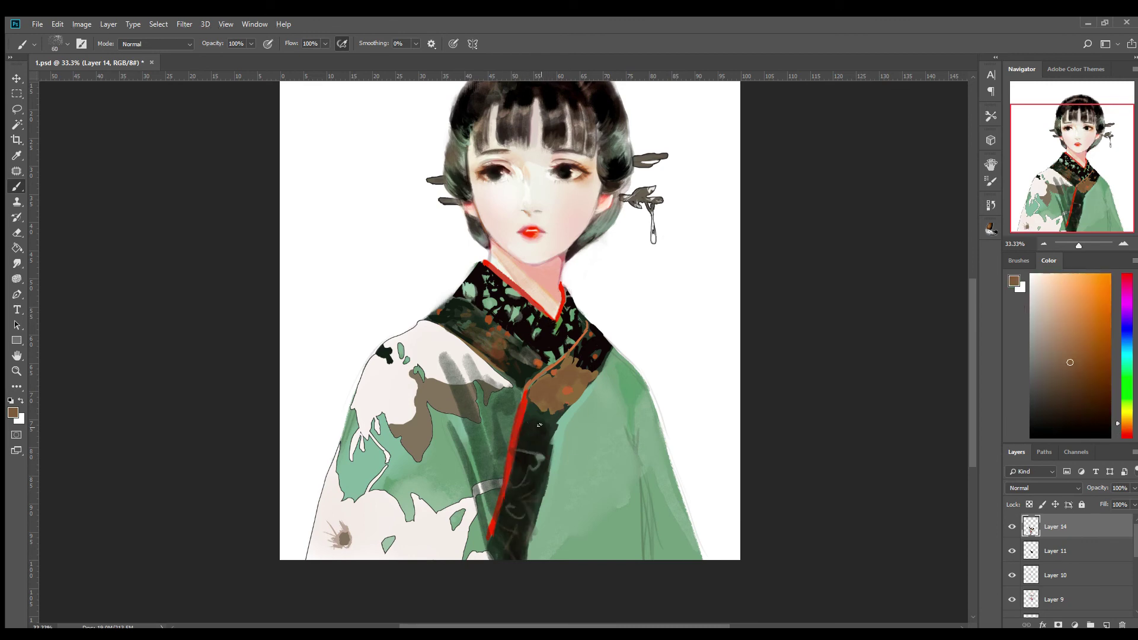
alt+click(617, 395)
key(bracketright)
key(bracketright)
key(bracketright)
alt+click(481, 330)
alt+click(533, 441)
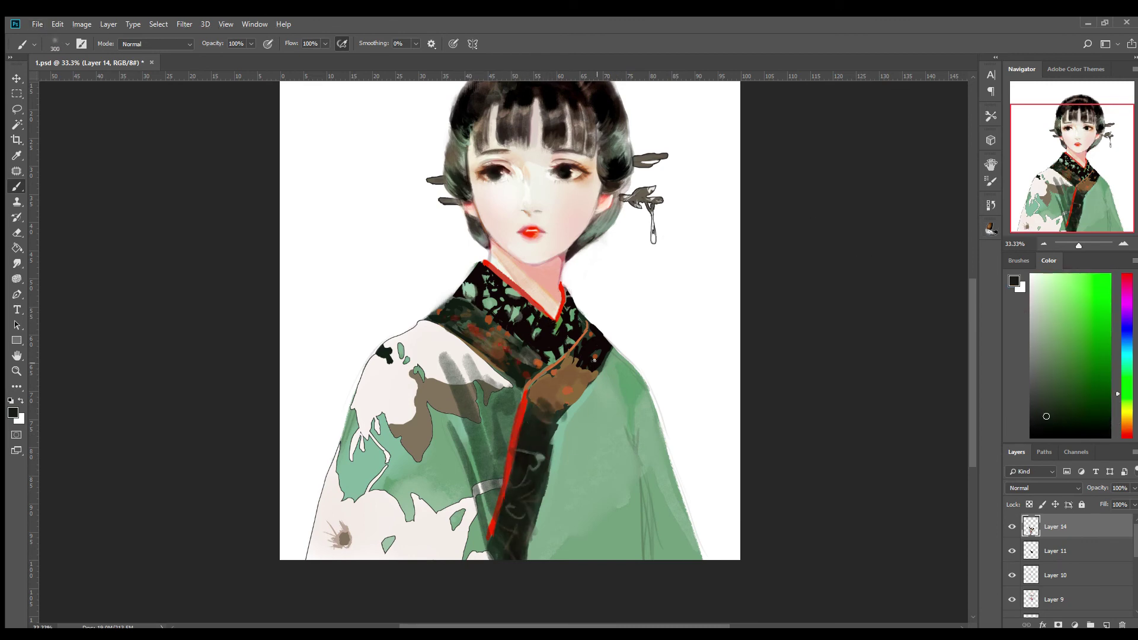
alt+click(603, 354)
key(bracketright)
key(bracketright)
key(bracketright)
drag(571, 359, 554, 460)
Step: Paint brown and dark olive dabs onto the lapel
alt+click(559, 391)
key(bracketright)
key(bracketright)
key(bracketright)
alt+click(549, 441)
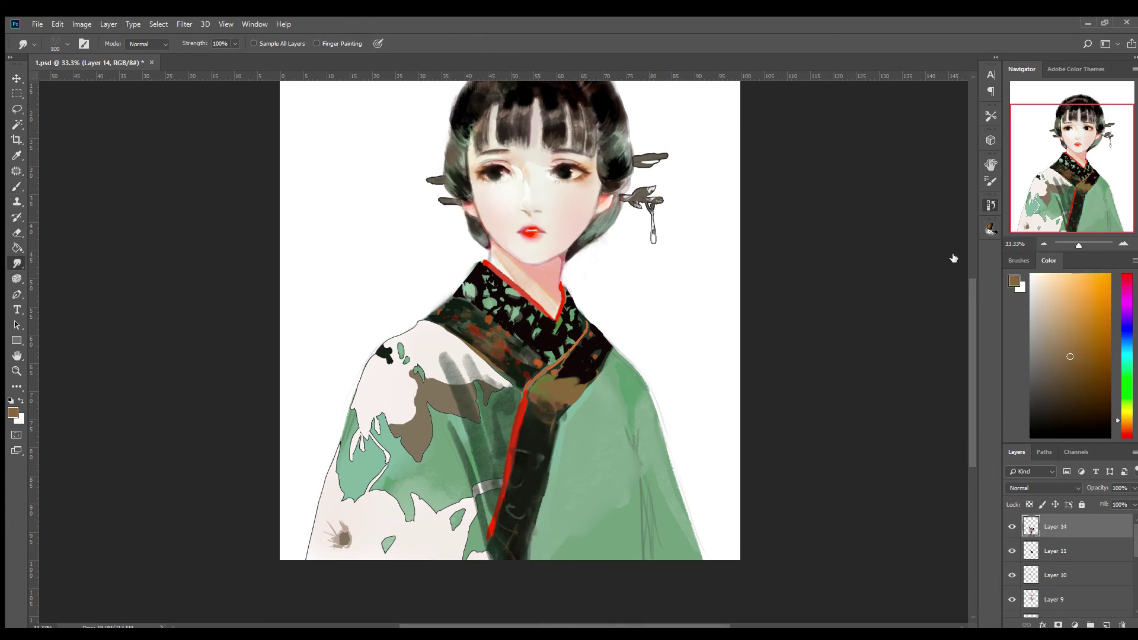
alt+click(578, 375)
key(bracketleft)
key(bracketleft)
alt+click(575, 380)
drag(534, 370, 569, 406)
alt+click(578, 354)
Step: Touch up the lapel and collar with orange and green, then zoom out to the whole portrait
alt+click(551, 367)
key(bracketleft)
alt+click(530, 356)
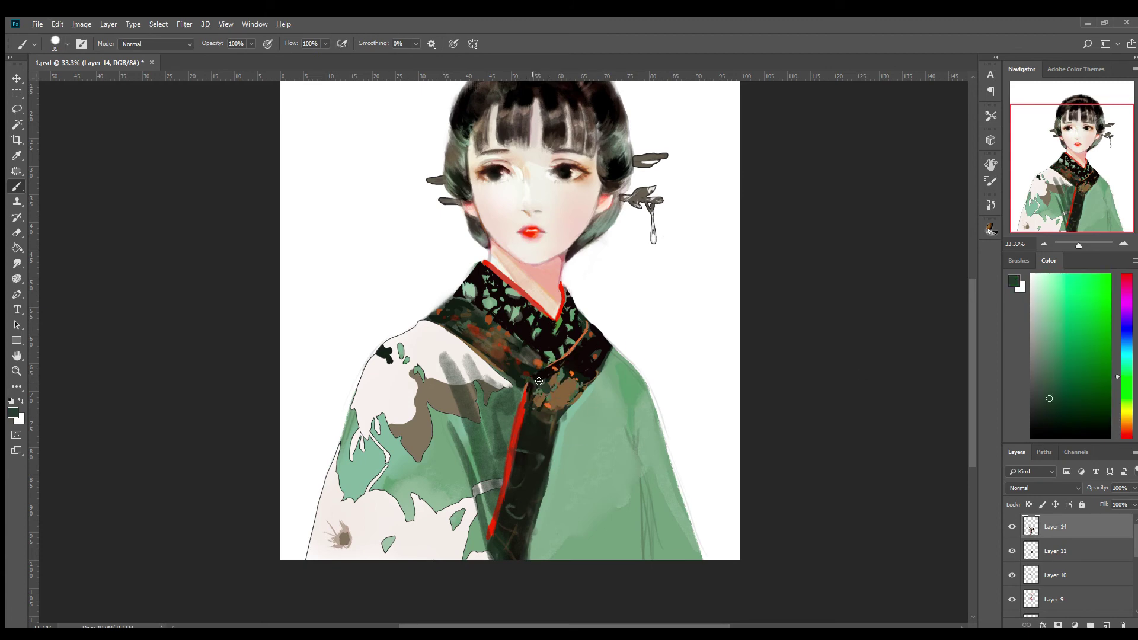
alt+click(572, 313)
alt+click(520, 335)
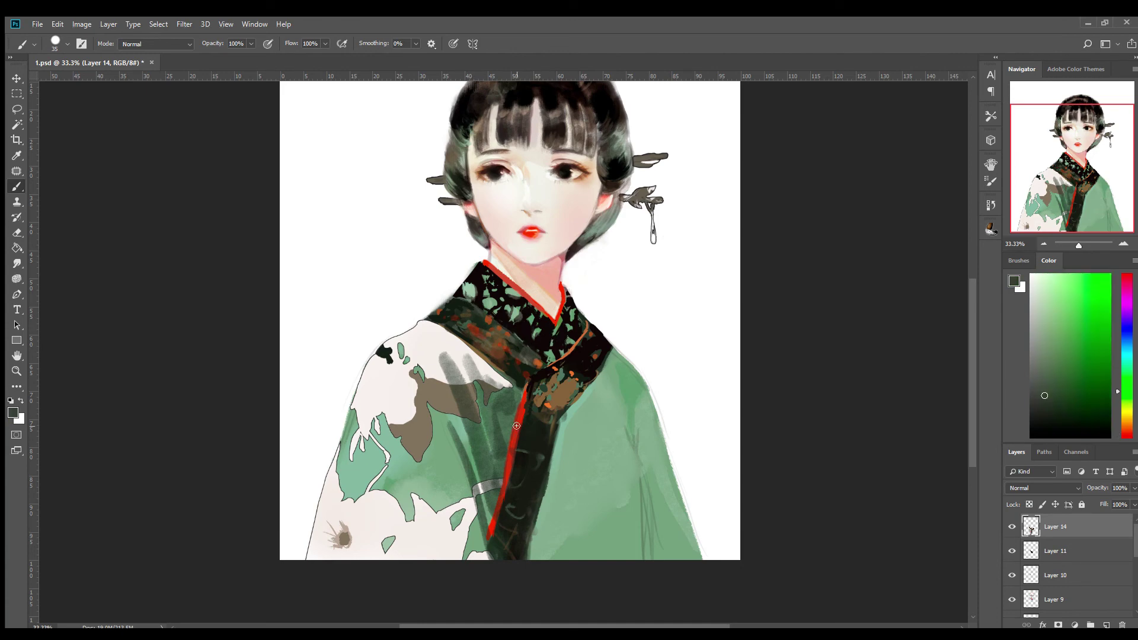
key(ctrl+minus)
key(ctrl+minus)
alt+click(453, 446)
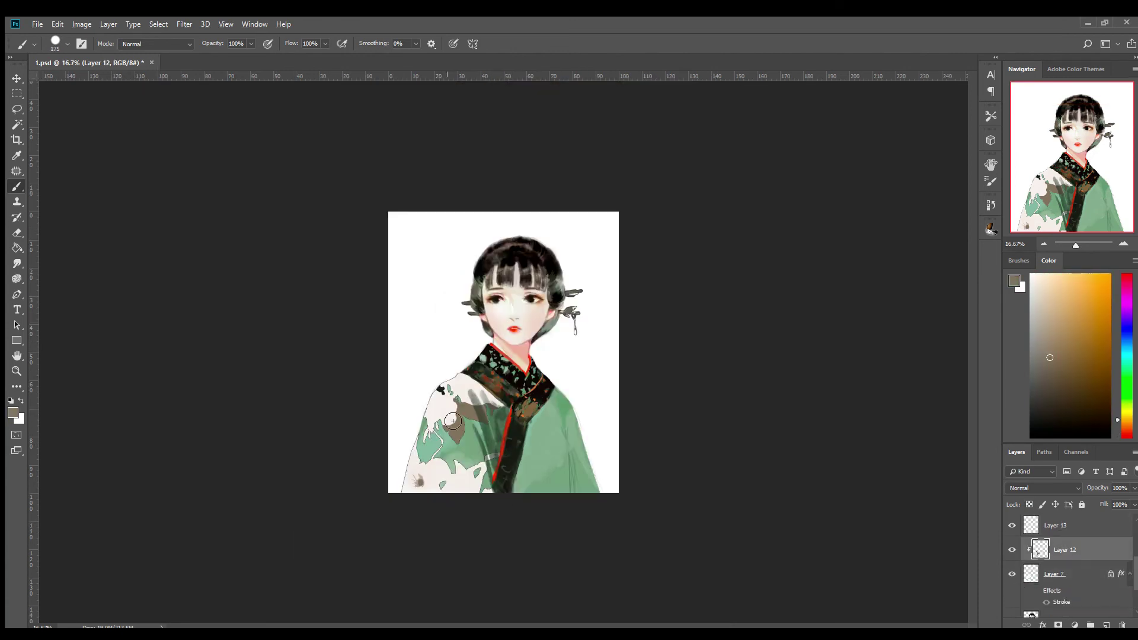
Step: Paint brown, pale and tan strokes over the lower-left robe on Layer 12
key(bracketleft)
key(bracketleft)
key(bracketleft)
key(ctrl+plus)
mouse_move(584, 533)
mouse_down()
mouse_move(552, 571)
mouse_move(521, 557)
mouse_up()
drag(534, 474, 492, 504)
alt+click(631, 393)
drag(631, 394, 611, 426)
Step: Add grey strokes on a new layer, then greyish-tan strokes back on Layer 12
key(ctrl+shift+alt+n)
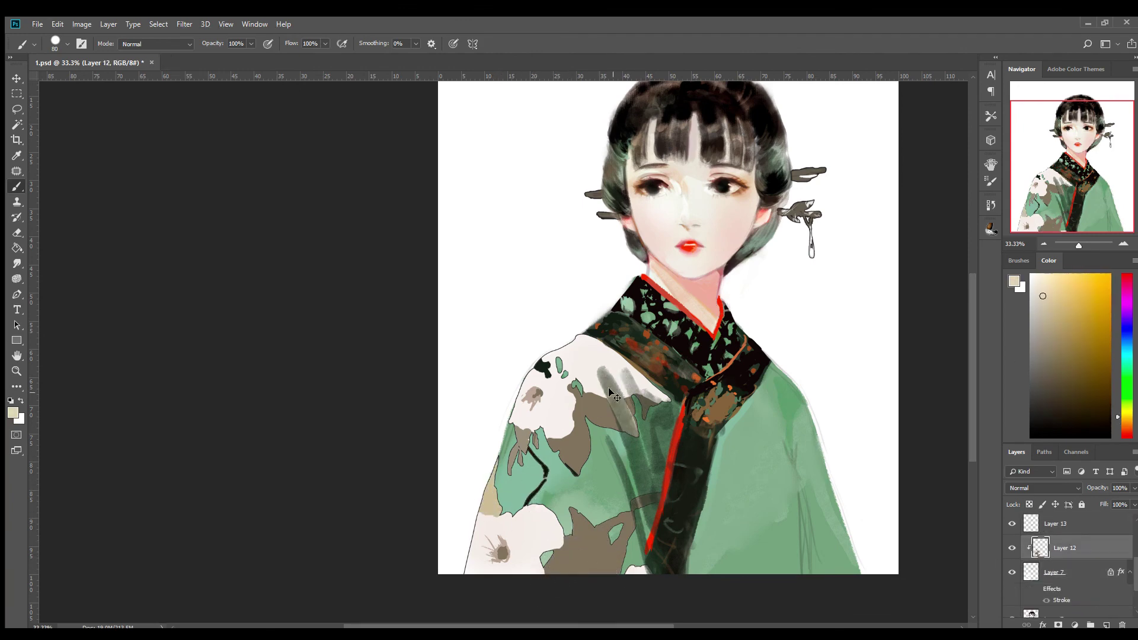
drag(629, 380, 639, 447)
key(alt+bracketleft)
alt+click(616, 566)
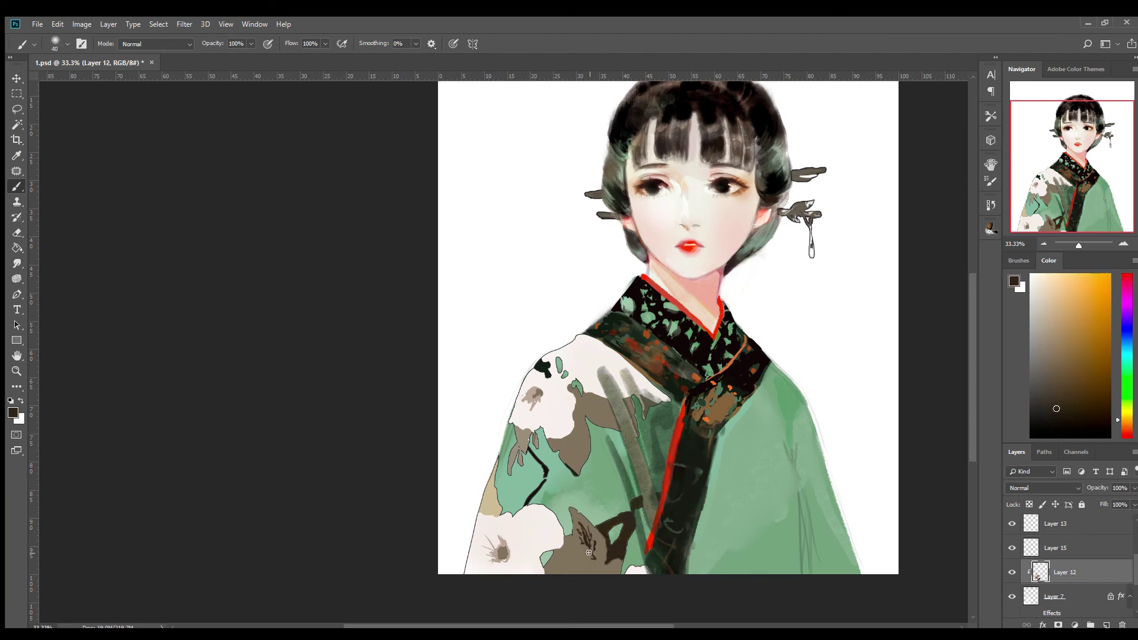
alt+click(553, 568)
drag(575, 457, 566, 442)
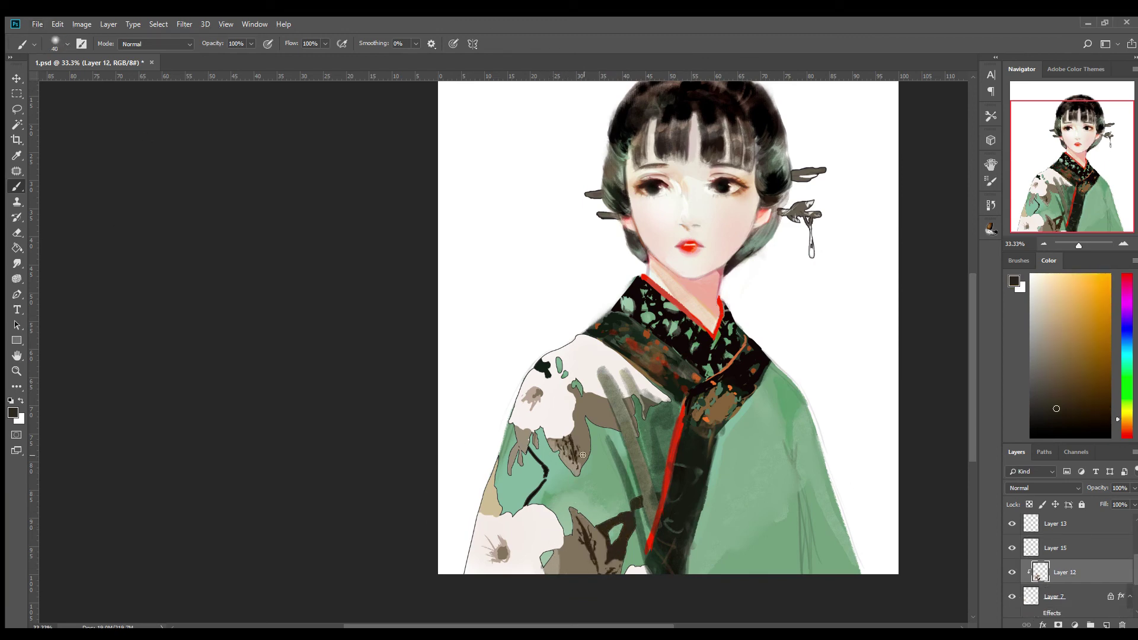
Step: Outline the sleeve florals in near-black green and paint dark brown leaf strokes
alt+click(619, 409)
drag(611, 403, 634, 433)
scroll(1083, 585, down, 3)
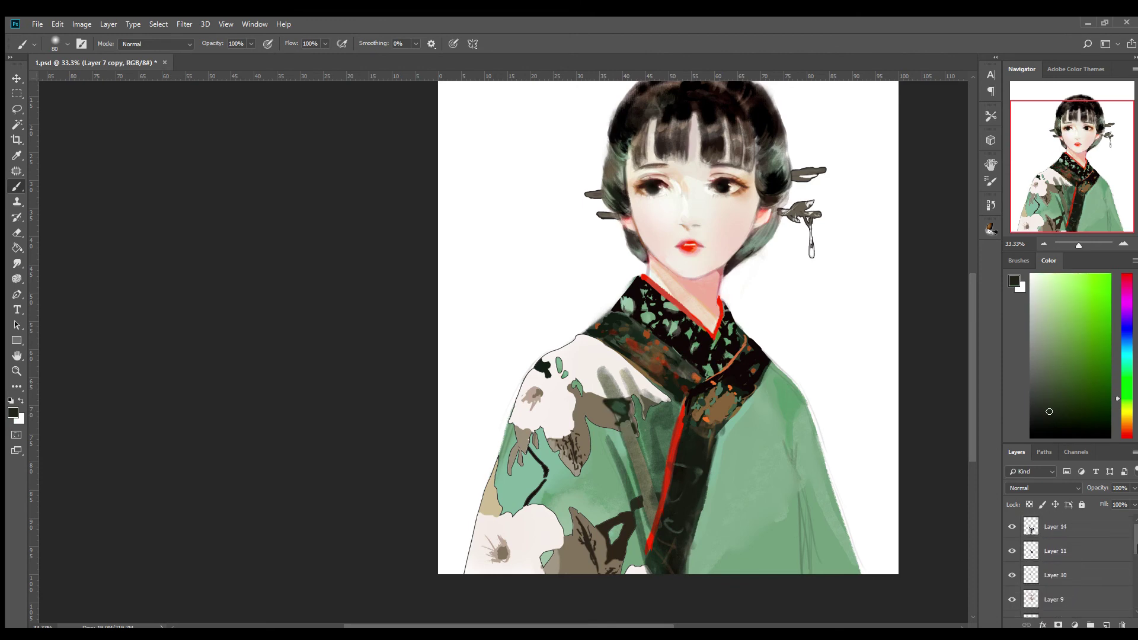
scroll(1082, 585, up, 2)
scroll(1083, 585, up, 2)
alt+click(568, 447)
drag(568, 447, 581, 432)
Step: Touch in pinkish-white blossoms, brown shoulder strokes and near-white sleeve highlights
key(bracketleft)
key(bracketleft)
key(bracketleft)
alt+click(542, 409)
key(bracketright)
key(bracketright)
key(bracketright)
alt+click(559, 357)
alt+click(566, 413)
ctrl+click(525, 364)
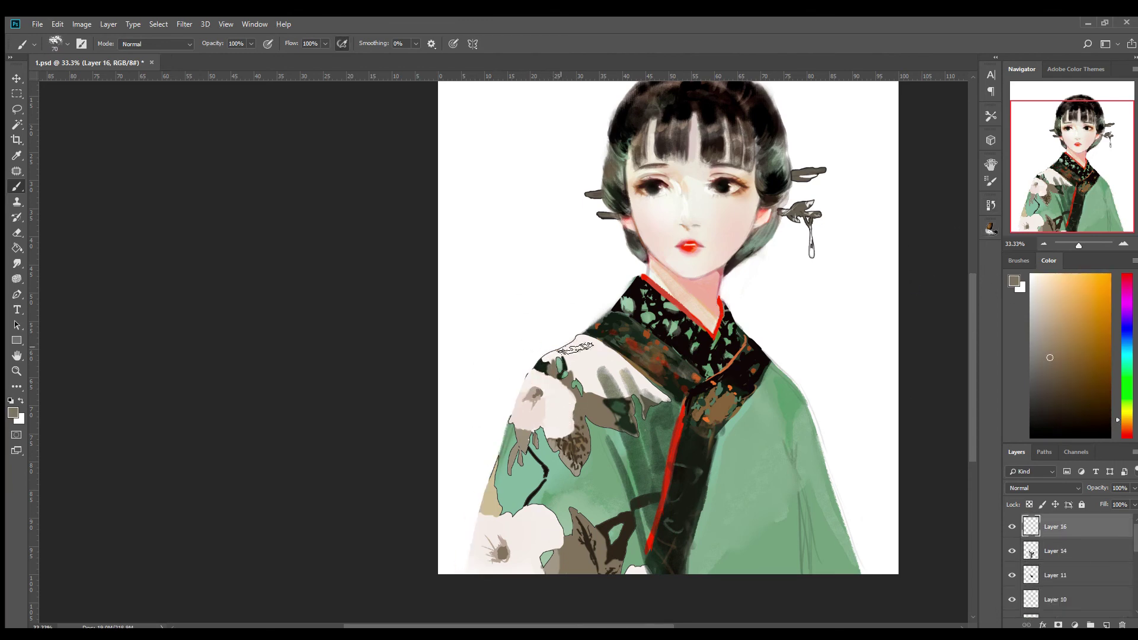
ctrl+click(520, 483)
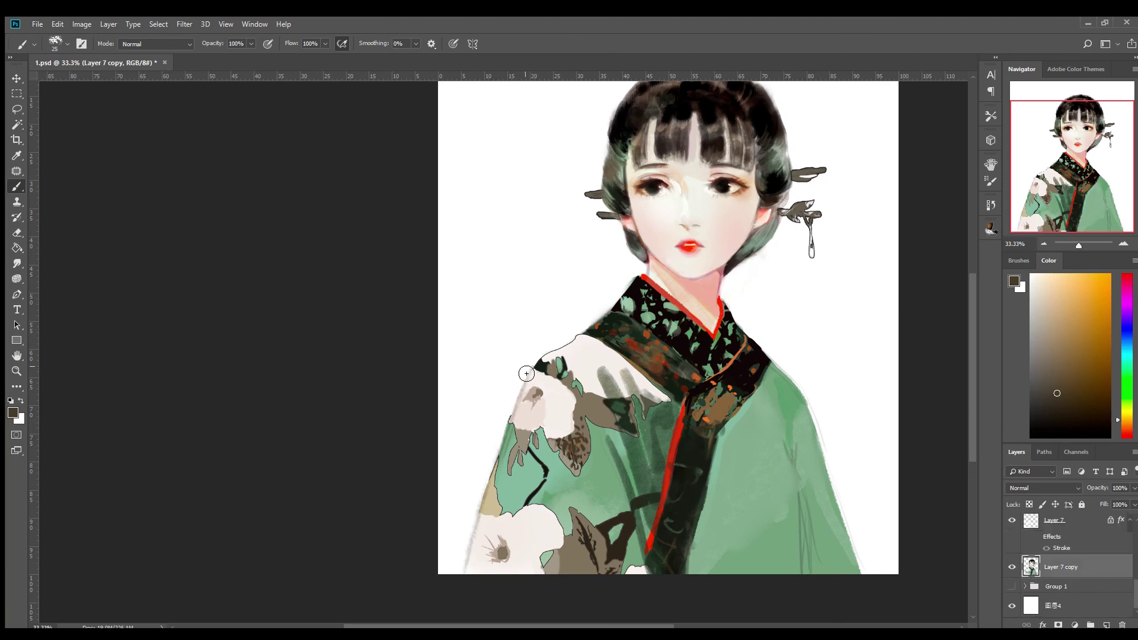
Step: Add light brown, dark grey outline, beige and mid-brown speckles to the sleeve florals
ctrl+click(569, 344)
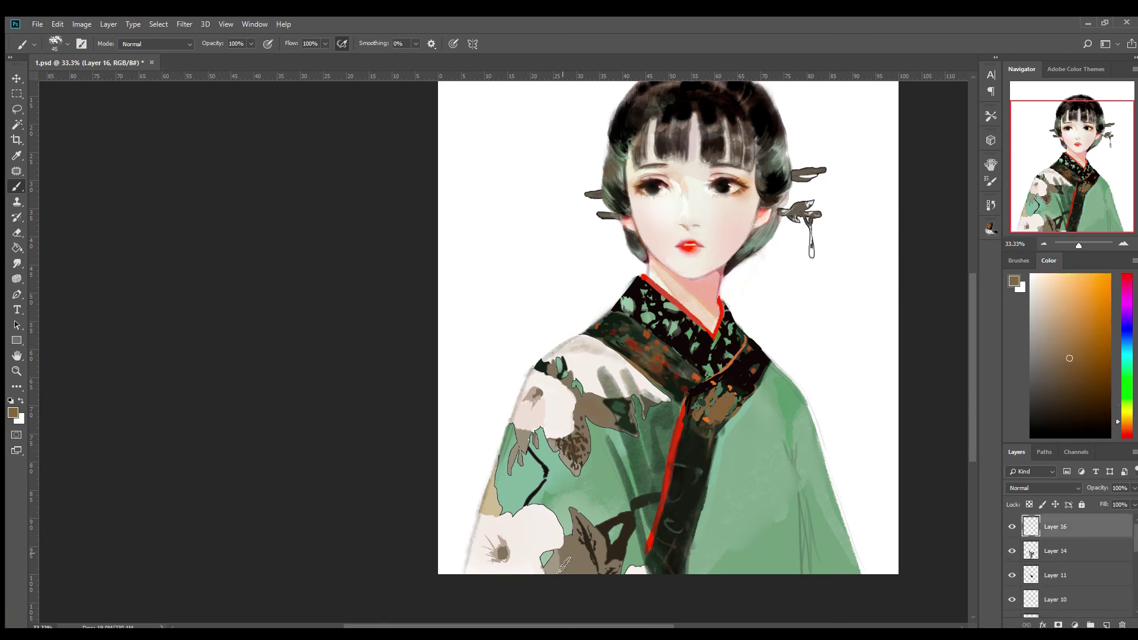
click(1128, 419)
ctrl+click(570, 355)
alt+click(519, 446)
key(bracketright)
key(bracketright)
key(bracketright)
alt+click(611, 354)
alt+click(597, 379)
key(ctrl+minus)
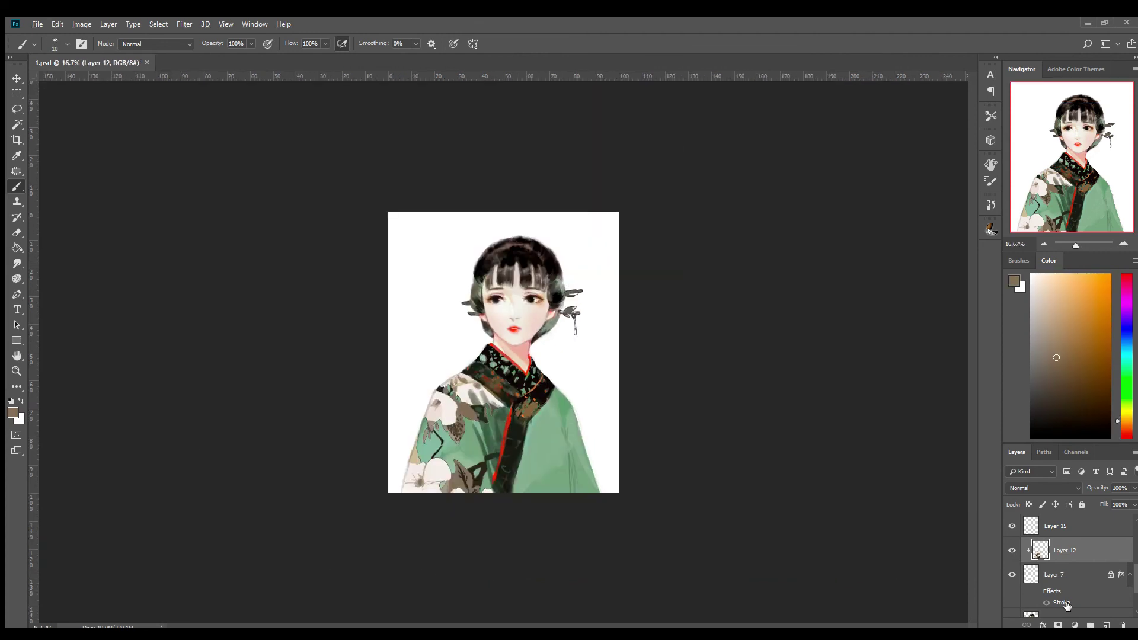
Step: Add a mint-green Overlay layer and a new layer clipped to Layer 12
key(ctrl+shift+alt+n)
key(shift+alt+o)
alt+click(454, 420)
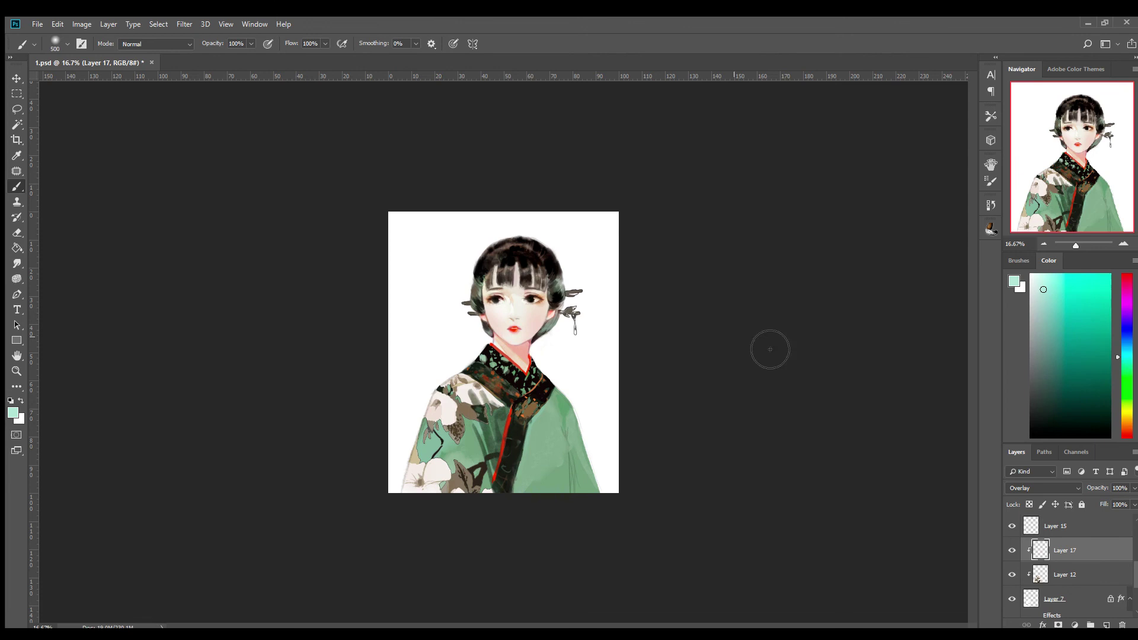
alt+click(459, 474)
key(alt+bracketleft)
key(ctrl+shift+alt+n)
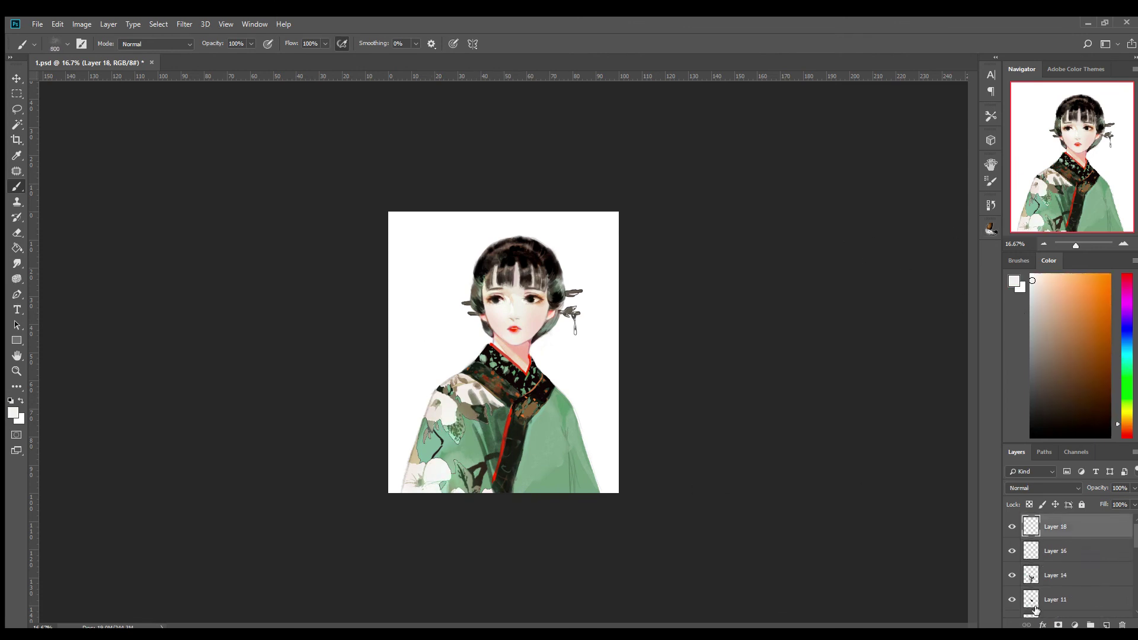
key(v)
Step: Paint a broad mint-green wash over the sleeve with a large brush
key(alt+bracketleft)
key(alt+bracketleft)
key(alt+bracketleft)
key(b)
alt+click(481, 468)
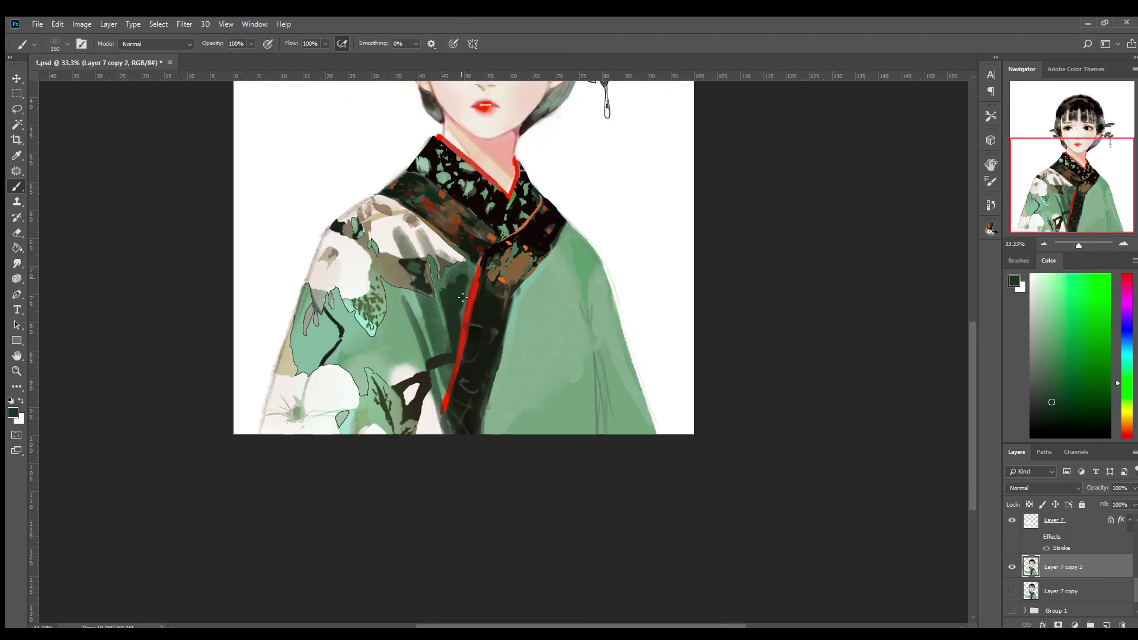
scroll(504, 352, up, 2)
alt+click(415, 474)
key(bracketright)
key(bracketright)
key(bracketright)
alt+click(417, 483)
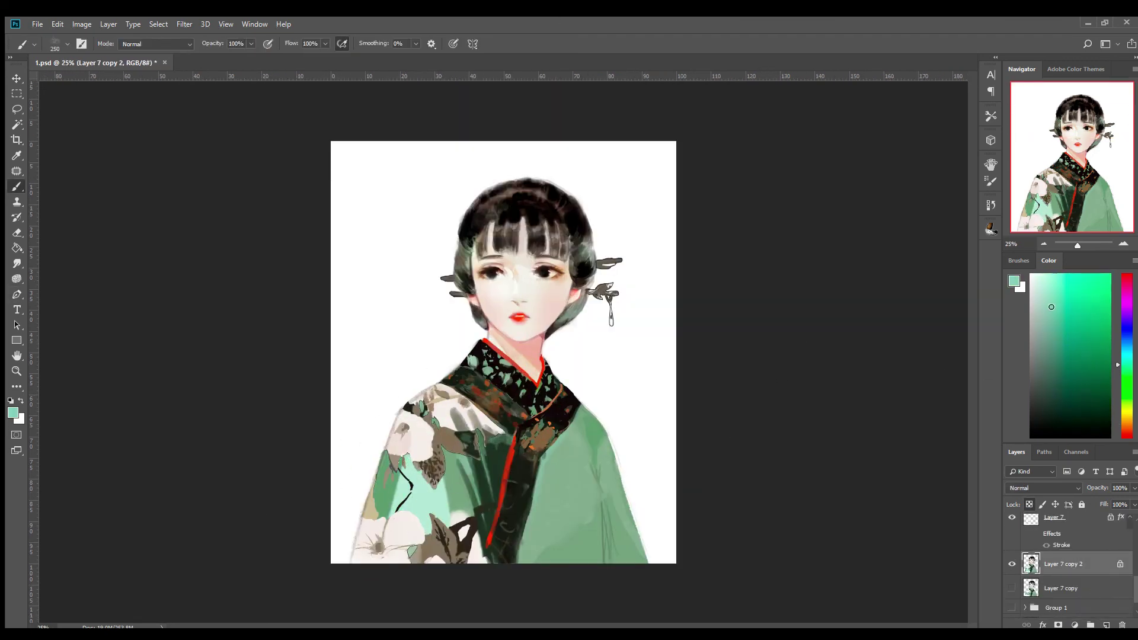
drag(418, 483, 452, 500)
Step: Lighten the right sleeve with green strokes on a new layer above Layer 7 copy 2
alt+click(391, 486)
mouse_move(569, 451)
mouse_down()
mouse_move(601, 482)
mouse_move(561, 511)
mouse_up()
key(bracketleft)
key(bracketleft)
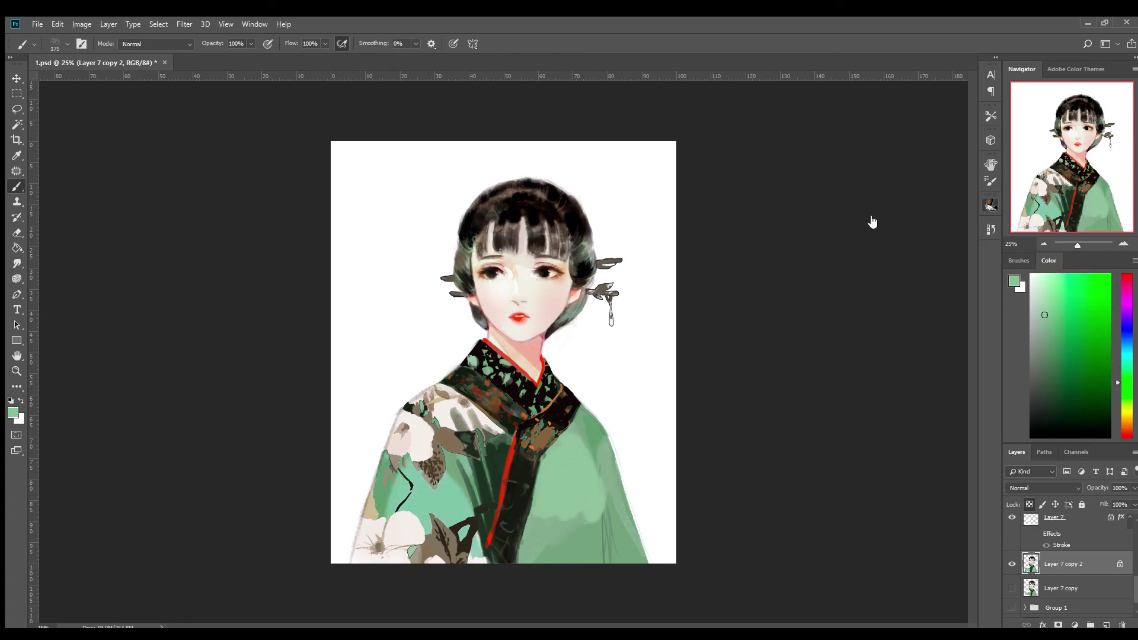
key(ctrl+shift+alt+n)
key(bracketleft)
key(bracketleft)
key(bracketleft)
mouse_move(587, 415)
mouse_down()
mouse_move(616, 474)
mouse_move(632, 551)
mouse_up()
Step: Shade the lower right sleeve with darker green strokes
alt+click(569, 427)
alt+click(539, 474)
drag(539, 504, 599, 551)
mouse_move(617, 468)
mouse_down()
mouse_move(563, 510)
mouse_move(616, 557)
mouse_up()
key(bracketright)
key(bracketright)
key(bracketright)
key(bracketleft)
key(bracketleft)
key(bracketleft)
alt+click(505, 465)
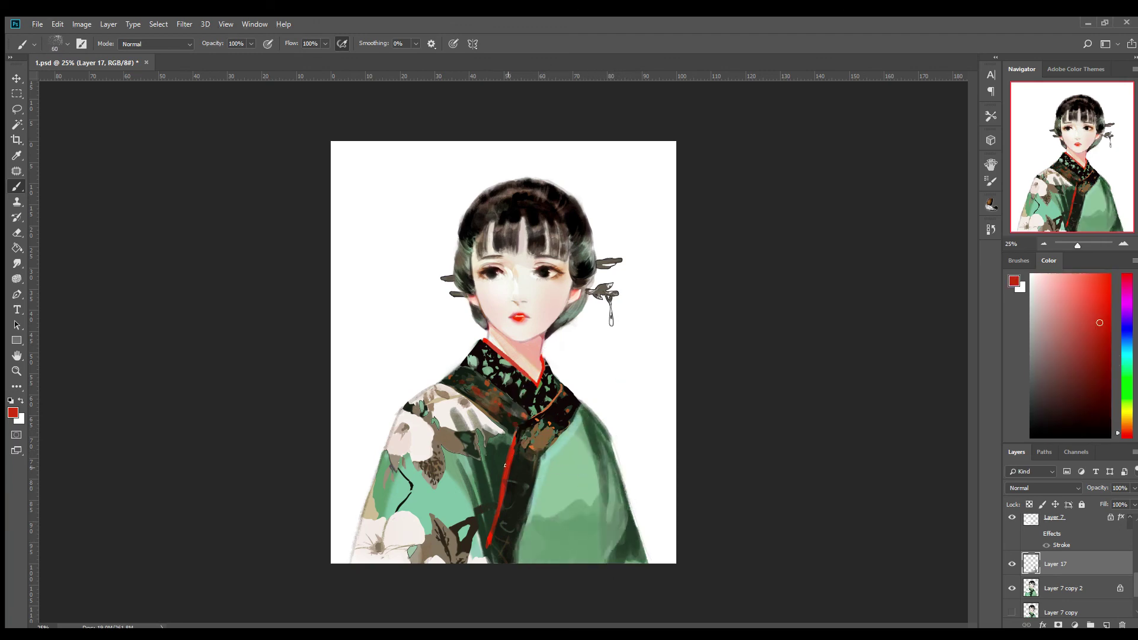
Step: Paint a white blossom at the robe's lower right on a new layer
key(ctrl+shift+alt+n)
alt+click(640, 332)
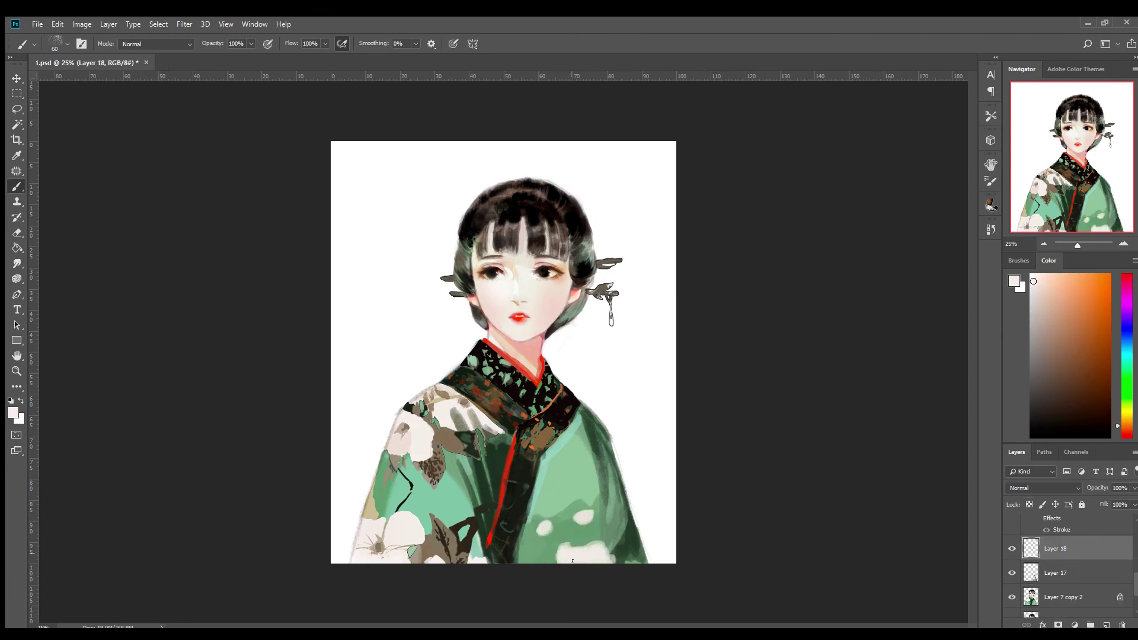
drag(586, 551, 611, 556)
alt+click(521, 510)
key(bracketleft)
key(bracketleft)
Step: Dab dark green buds and small pale dots near the robe's hem
click(576, 522)
mouse_move(534, 558)
mouse_down()
mouse_move(543, 534)
mouse_move(531, 557)
mouse_up()
alt+click(539, 563)
alt+click(545, 560)
alt+click(537, 439)
Step: Add another new layer and erase touch-ups around the blossoms
key(bracketright)
key(bracketright)
key(bracketright)
key(ctrl+shift+alt+n)
alt+click(555, 534)
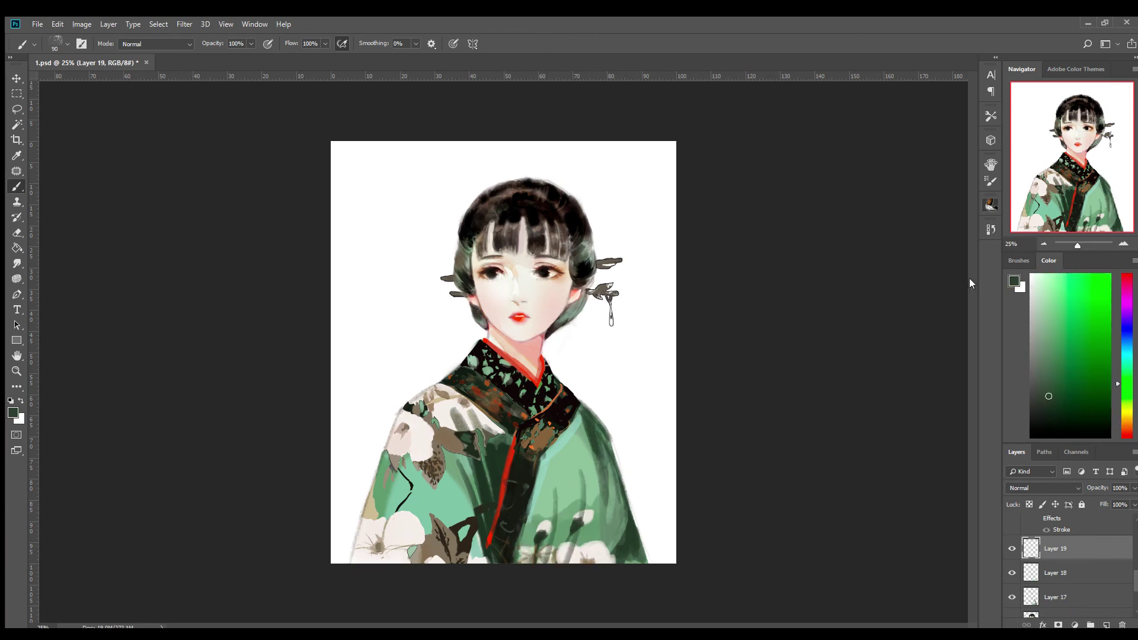
key(e)
key(b)
Step: Deepen the robe's right edge with lighter and darker green strokes
alt+click(628, 456)
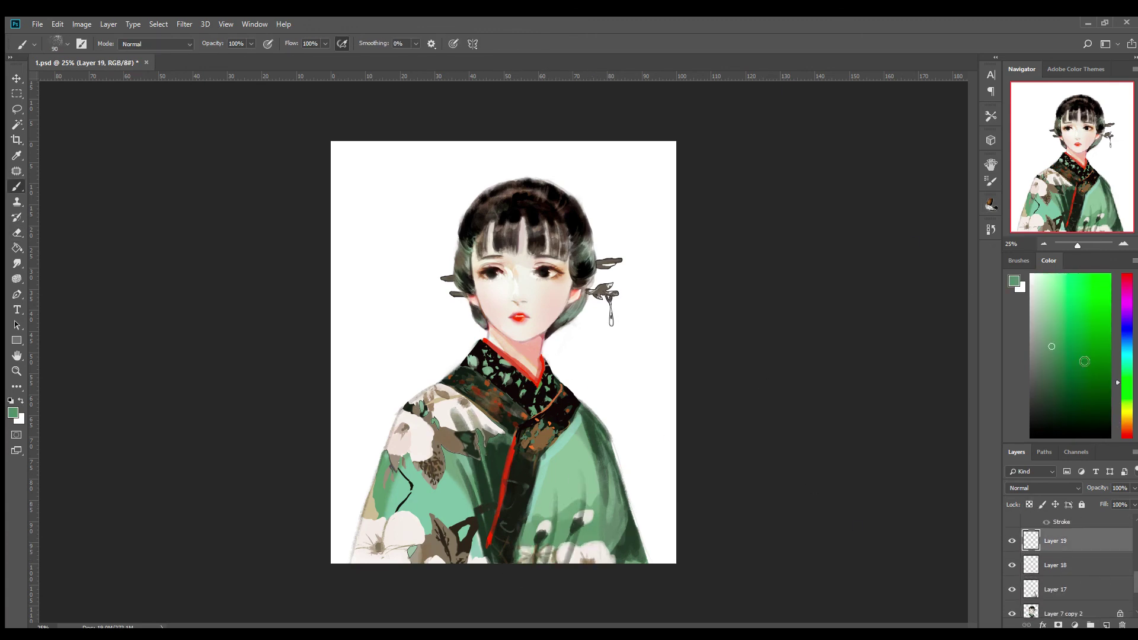
drag(1052, 553, 1053, 619)
drag(611, 486, 640, 557)
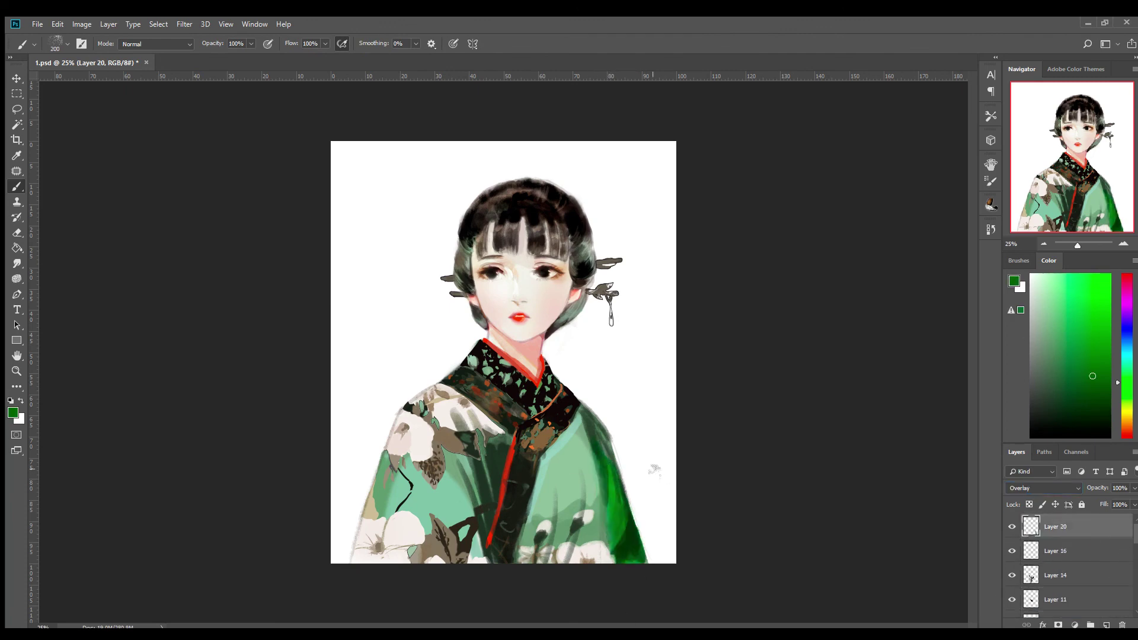
alt+click(600, 507)
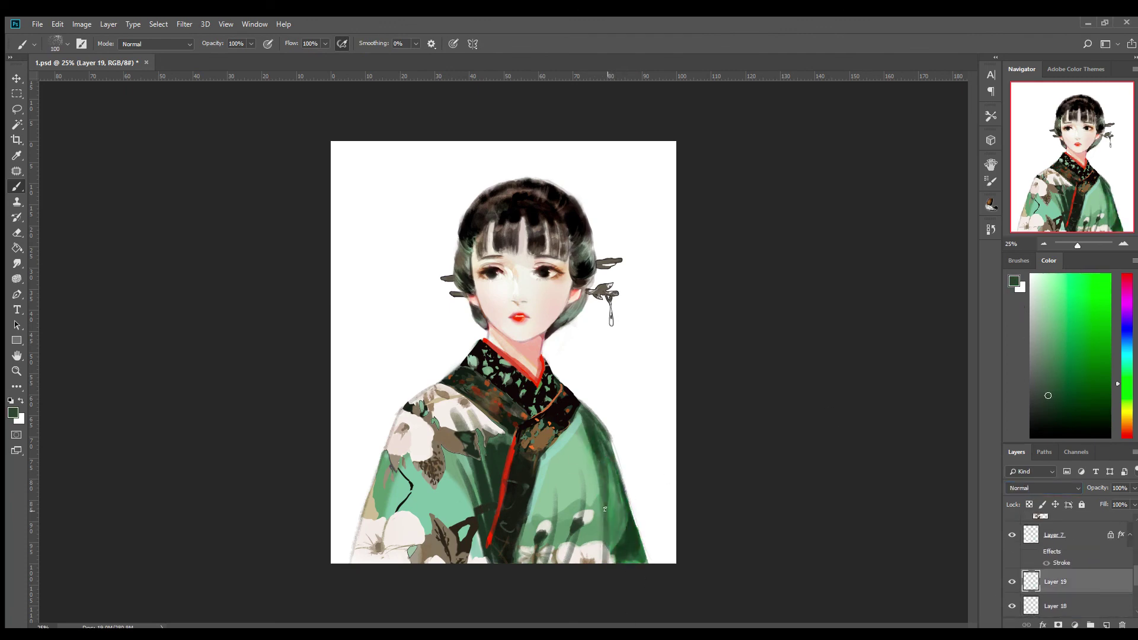
alt+click(622, 556)
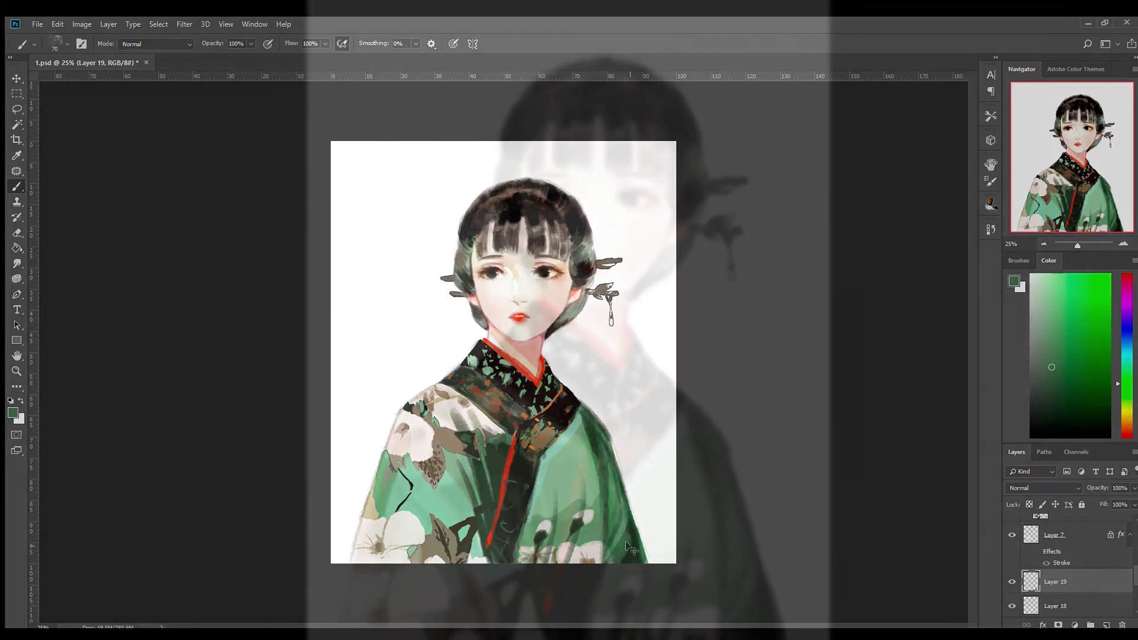